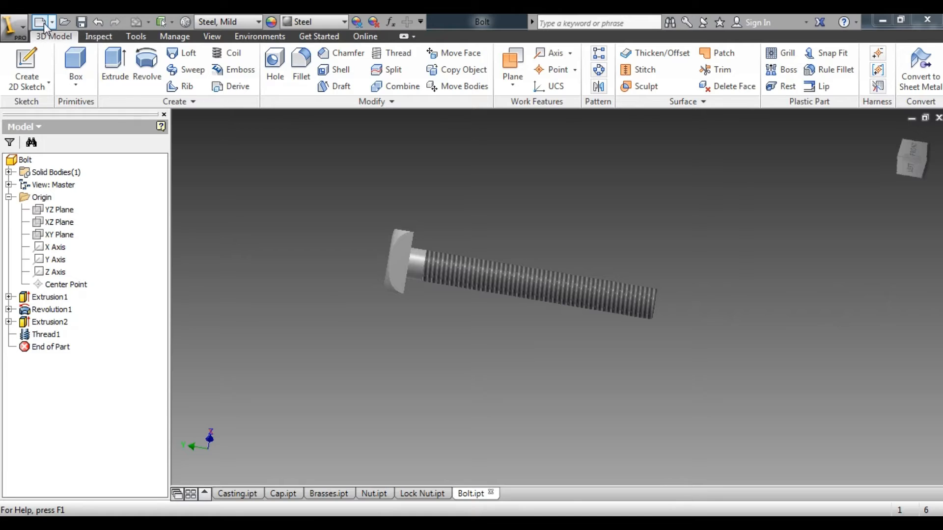
Create a new assembly from the Standard.iam template and save it as Plumber Block Assembly in the Plumber Block folder
{"action": "left_click", "coordinate": [40, 22]}
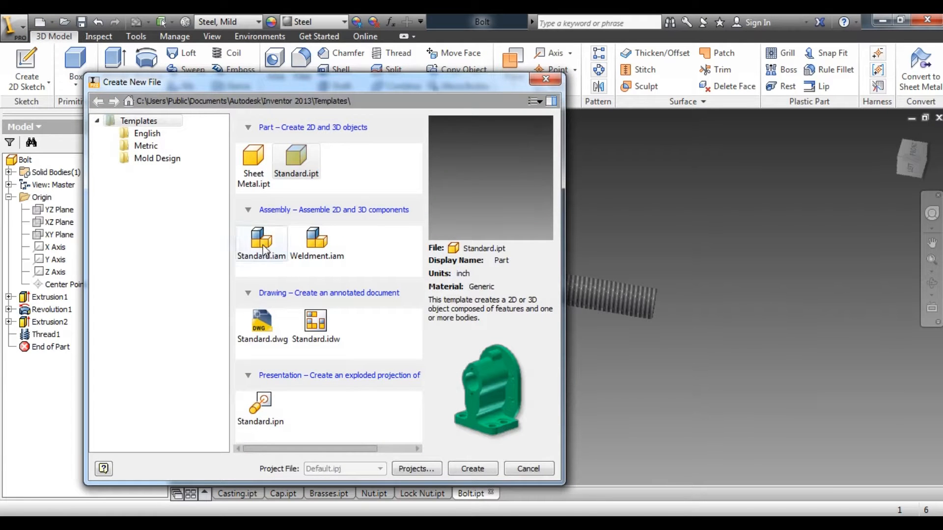
{"action": "left_click", "coordinate": [272, 255]}
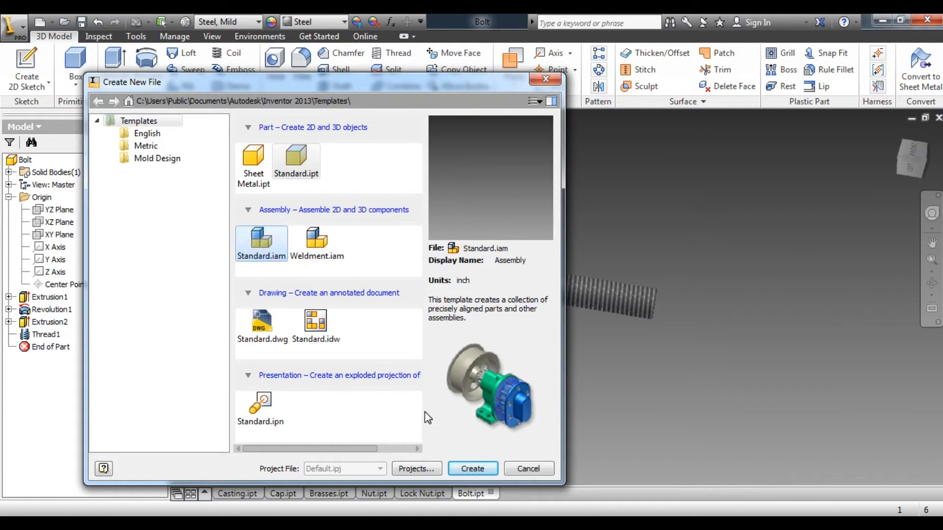
{"action": "left_click", "coordinate": [472, 469]}
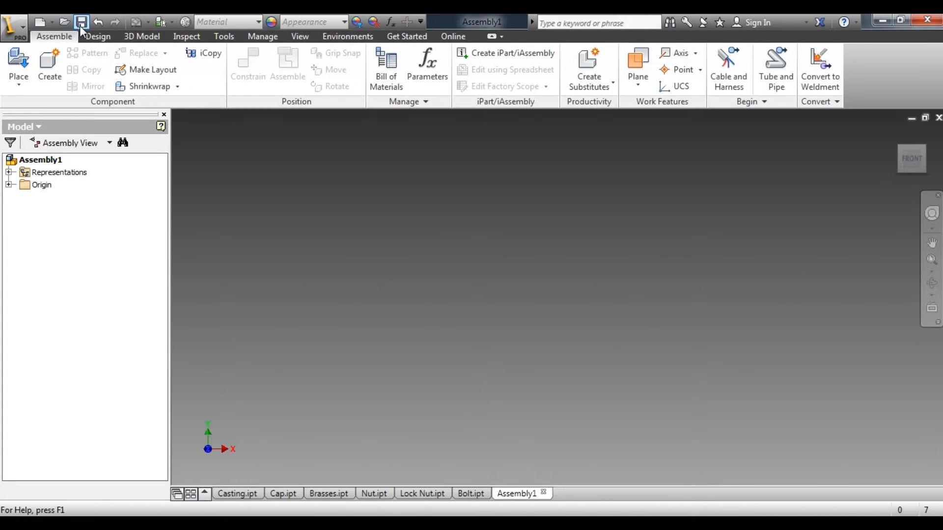
{"action": "left_click", "coordinate": [80, 22]}
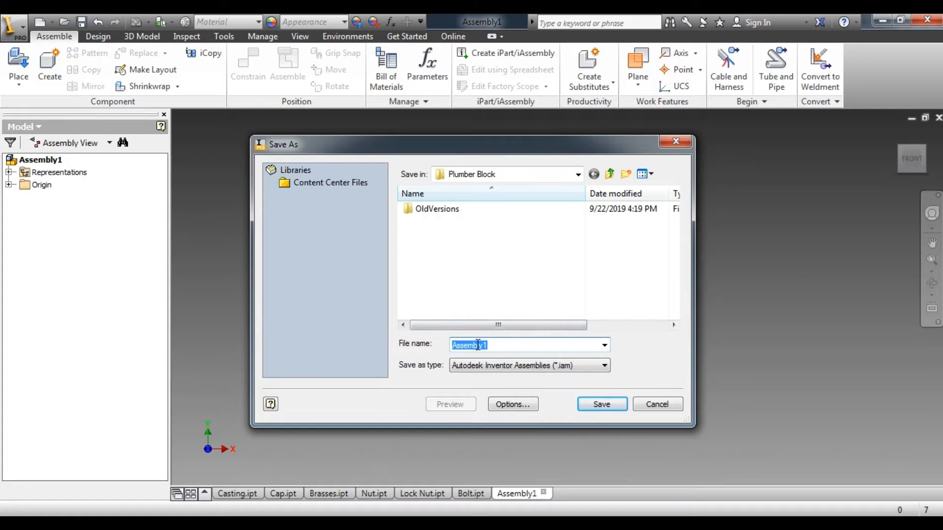
{"action": "type", "text": "Plumber Block"}
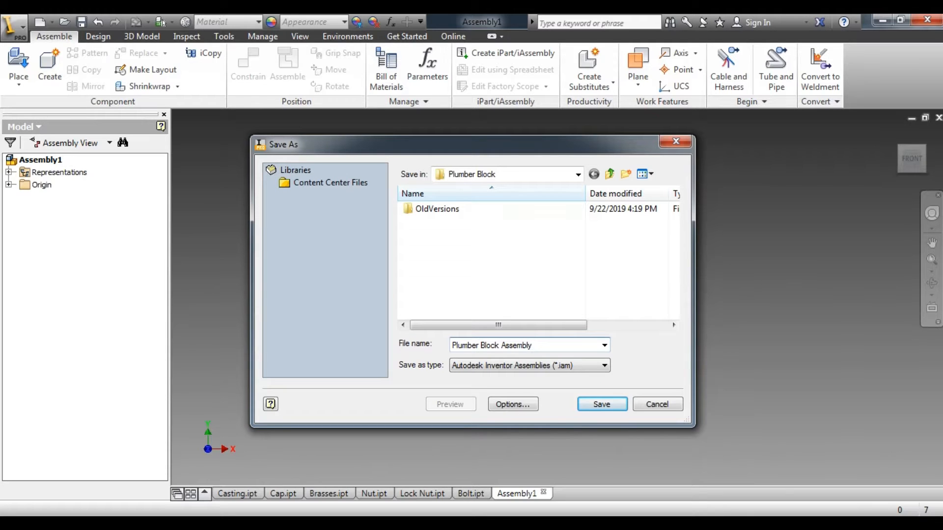
{"action": "left_click", "coordinate": [605, 406]}
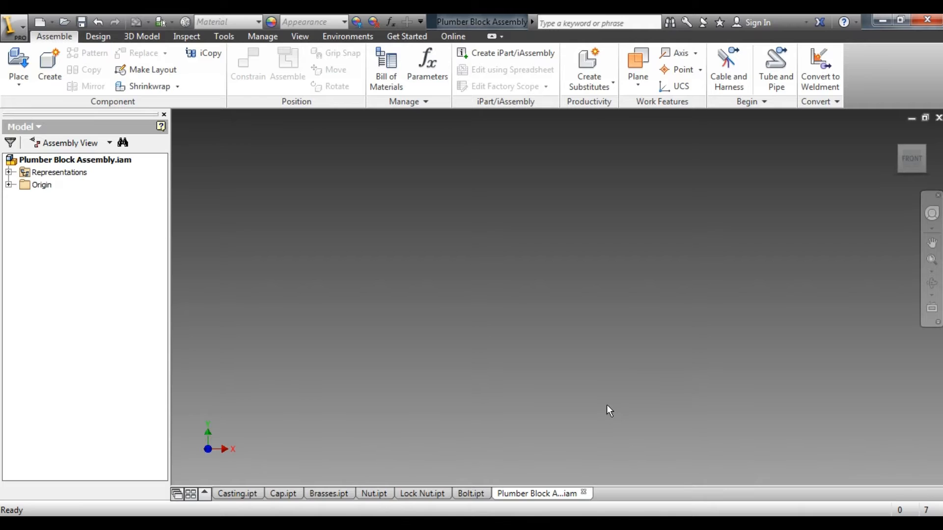
Place a single instance of the Casting part from the Plumber Block folder in the assembly
{"action": "left_click", "coordinate": [21, 57]}
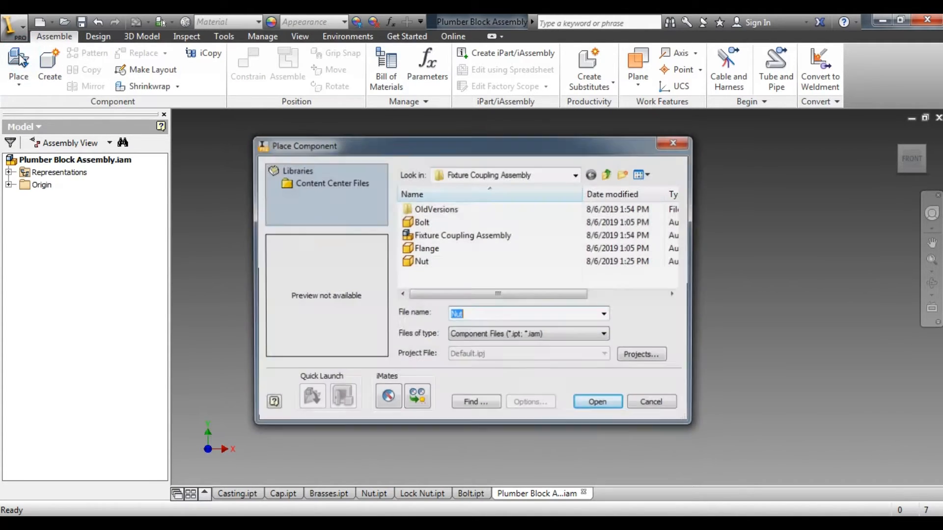
{"action": "left_click", "coordinate": [608, 174]}
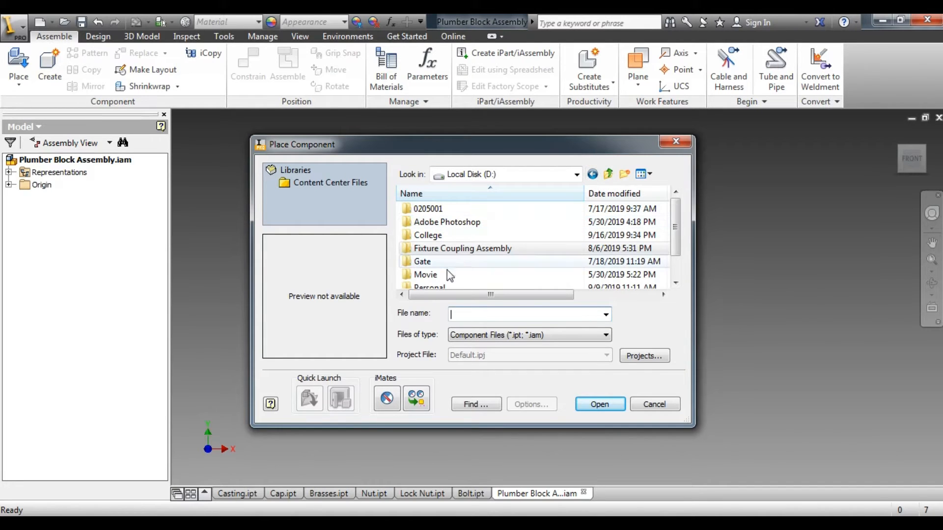
{"action": "left_click_drag", "start_coordinate": [678, 231], "coordinate": [674, 247]}
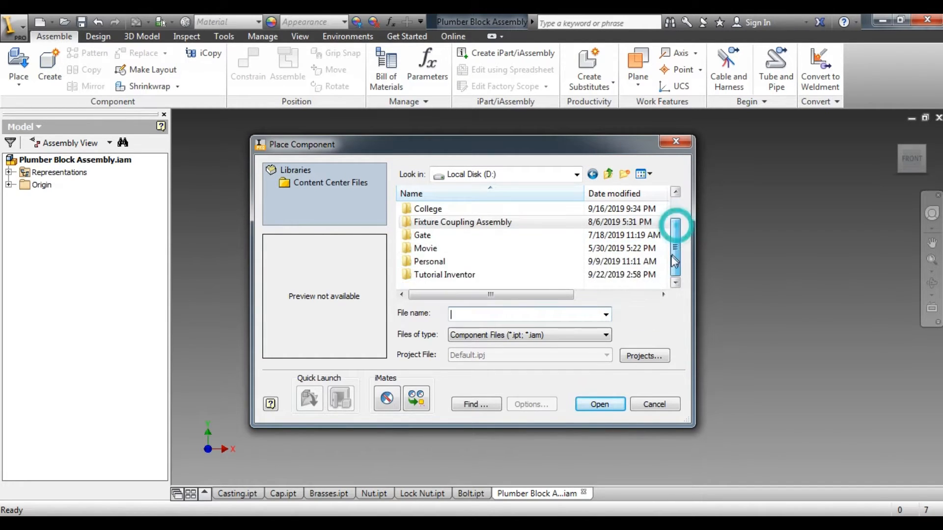
{"action": "double_click", "coordinate": [450, 275]}
{"action": "double_click", "coordinate": [450, 211]}
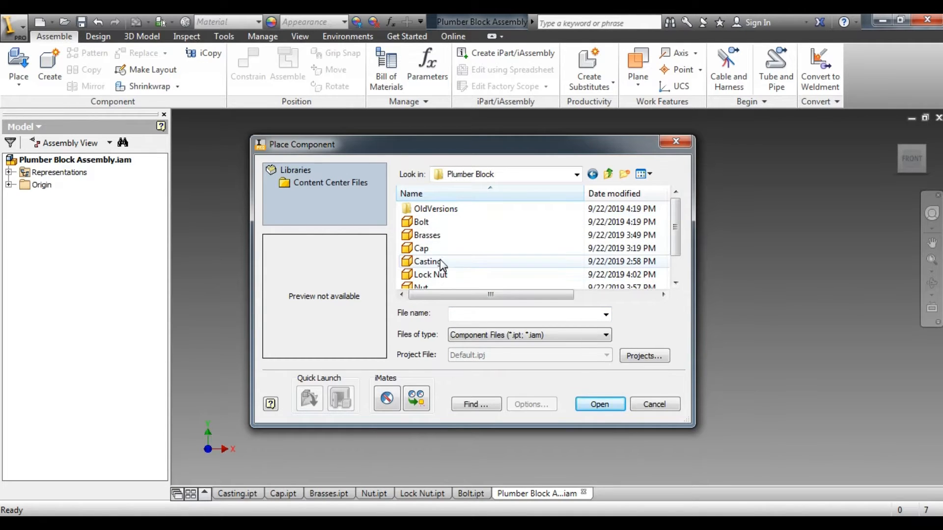
{"action": "left_click", "coordinate": [442, 265]}
{"action": "left_click", "coordinate": [600, 402]}
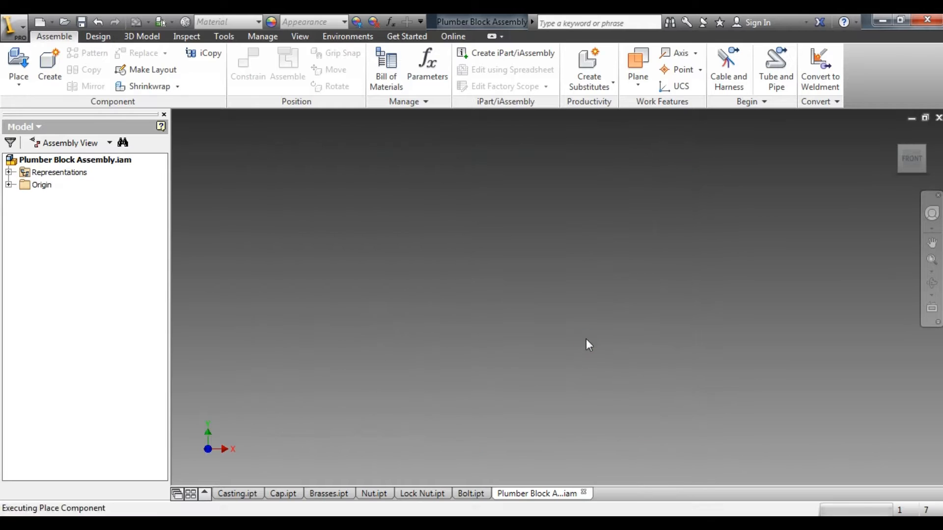
{"action": "left_click", "coordinate": [585, 336]}
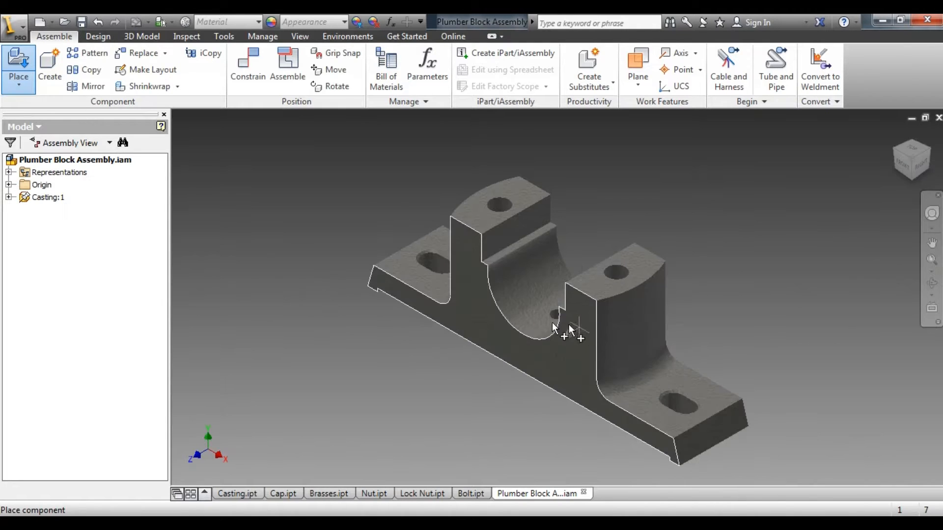
{"action": "right_click", "coordinate": [398, 288]}
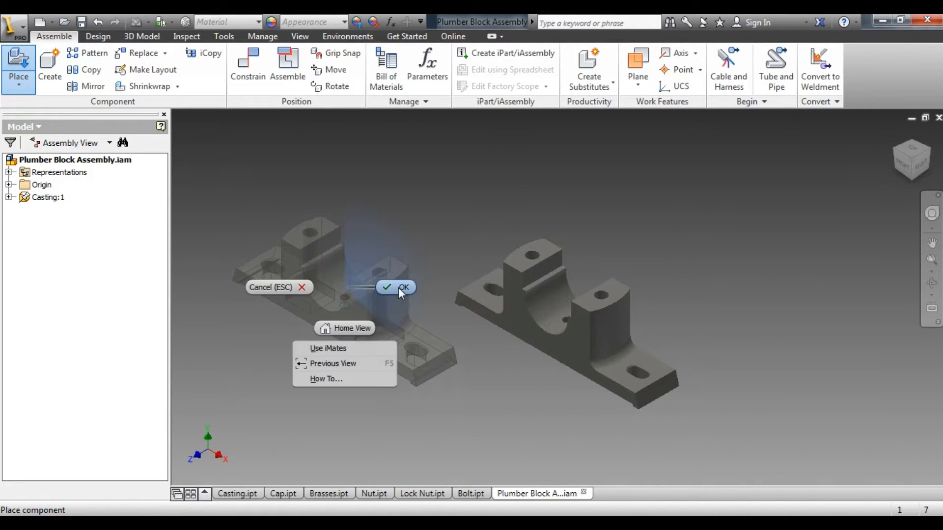
{"action": "left_click", "coordinate": [289, 285]}
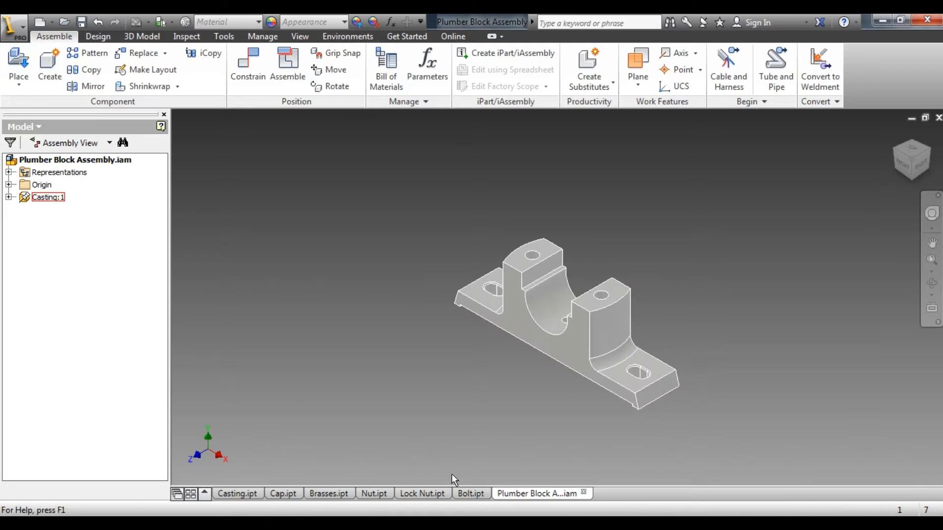
Switch to Adobe Reader to examine Figure 1, the assembled Plummer Block, in Plummer Block Assembly.pdf, and return to Inventor
{"action": "left_click_drag", "start_coordinate": [926, 173], "coordinate": [919, 174]}
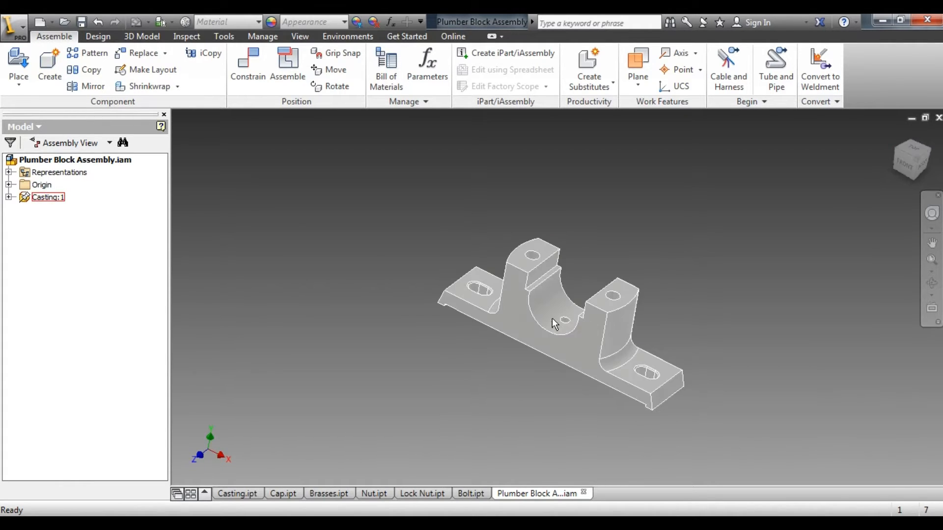
{"action": "key", "text": "alt+Tab"}
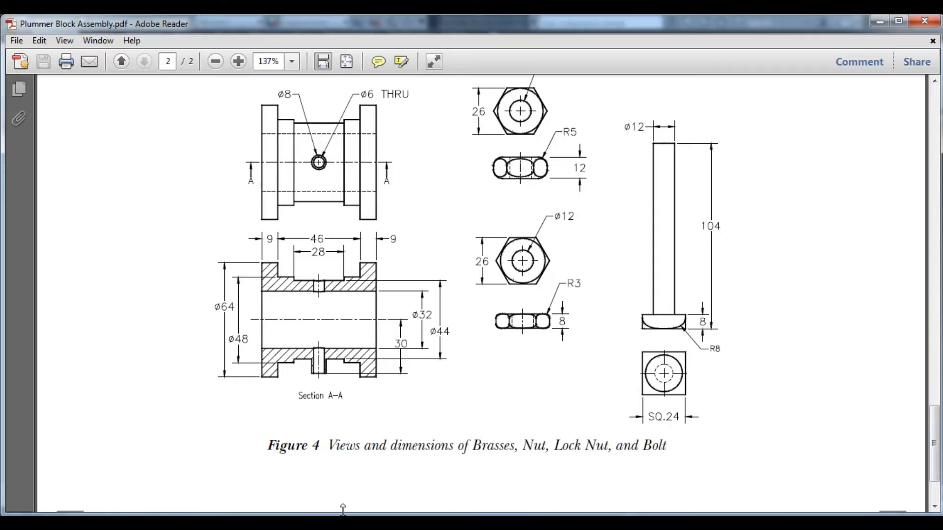
{"action": "scroll", "coordinate": [491, 290], "scroll_direction": "up", "scroll_amount": 7}
{"action": "scroll", "coordinate": [507, 333], "scroll_direction": "up", "scroll_amount": 15}
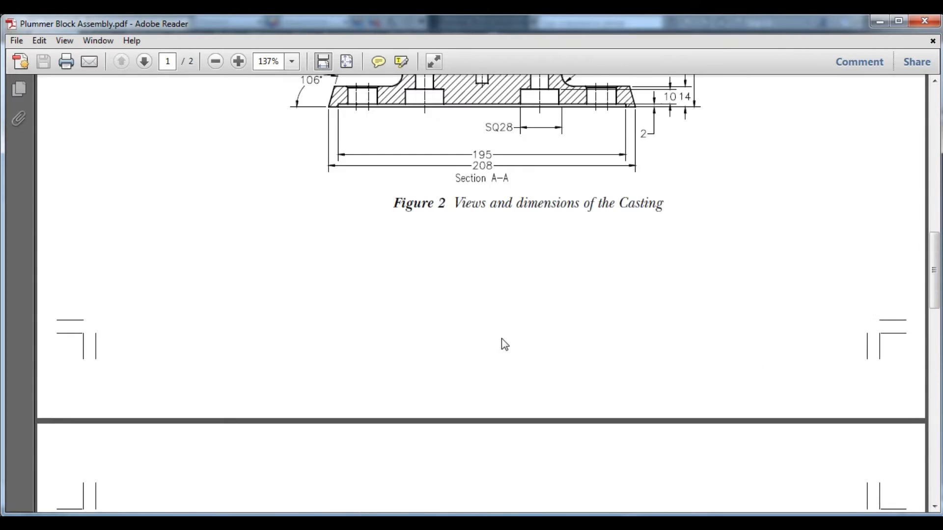
{"action": "scroll", "coordinate": [503, 340], "scroll_direction": "up", "scroll_amount": 5}
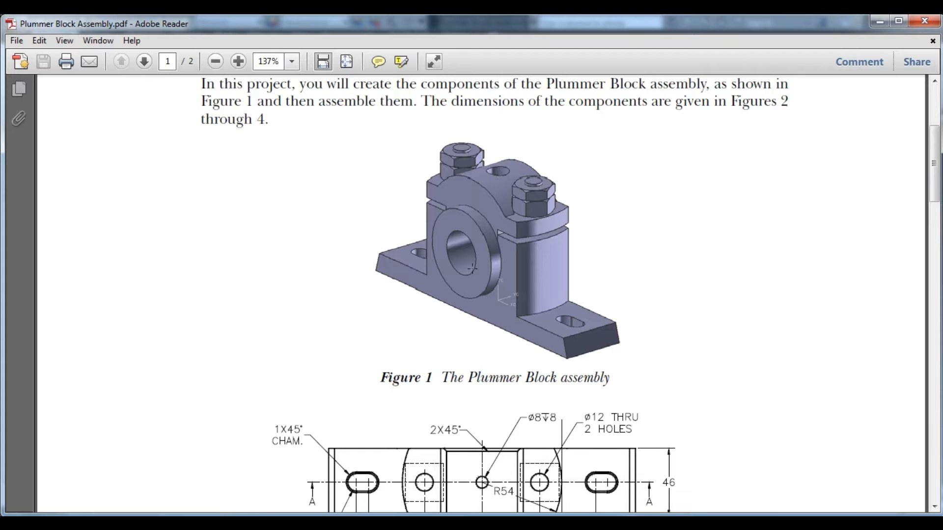
{"action": "key", "text": "alt+Tab"}
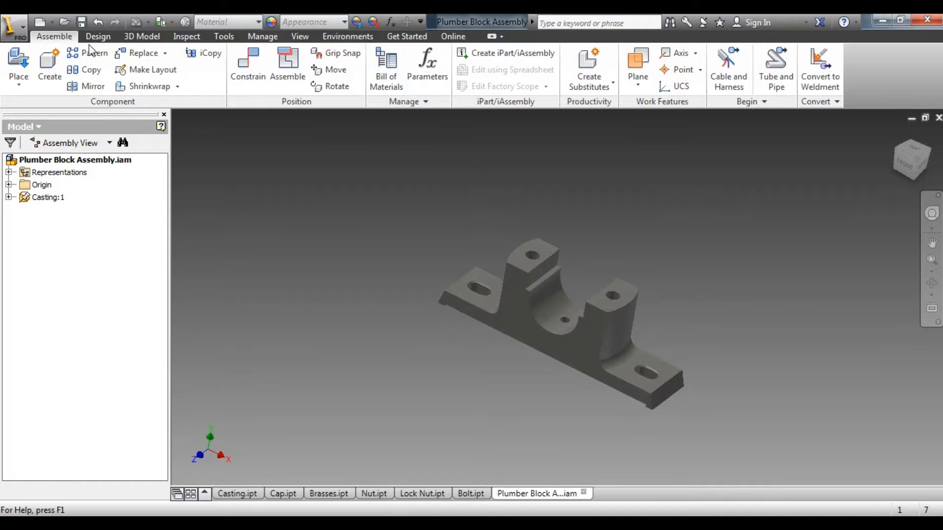
Place a single instance of the Brasses part beside the casting
{"action": "left_click", "coordinate": [18, 61]}
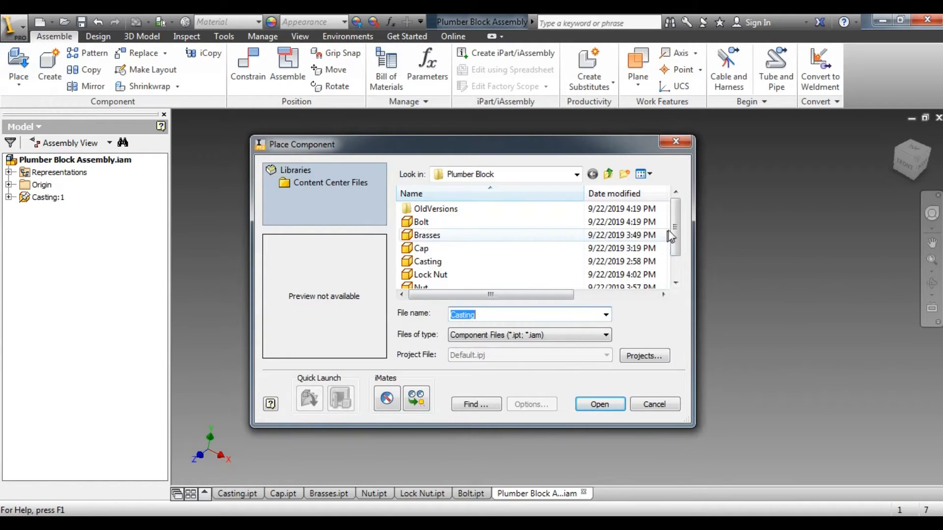
{"action": "left_click", "coordinate": [420, 235]}
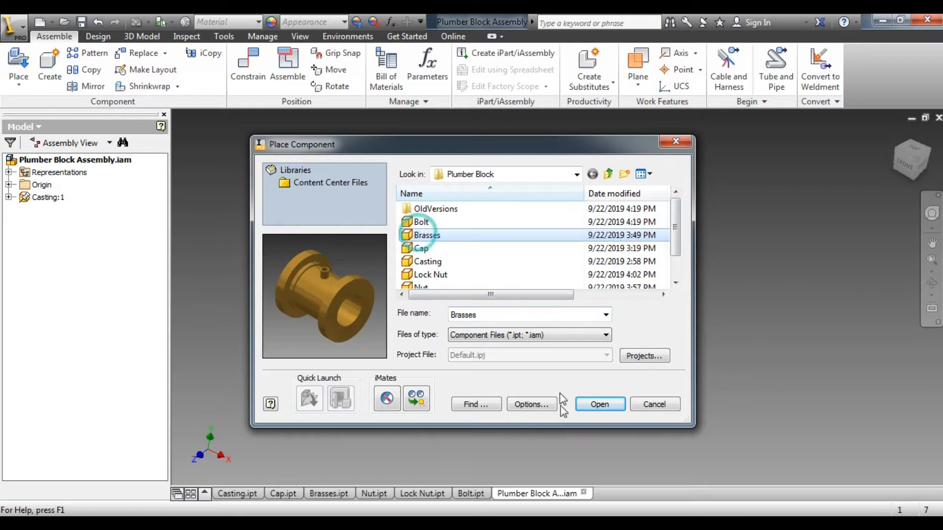
{"action": "left_click", "coordinate": [599, 404]}
{"action": "left_click", "coordinate": [383, 204]}
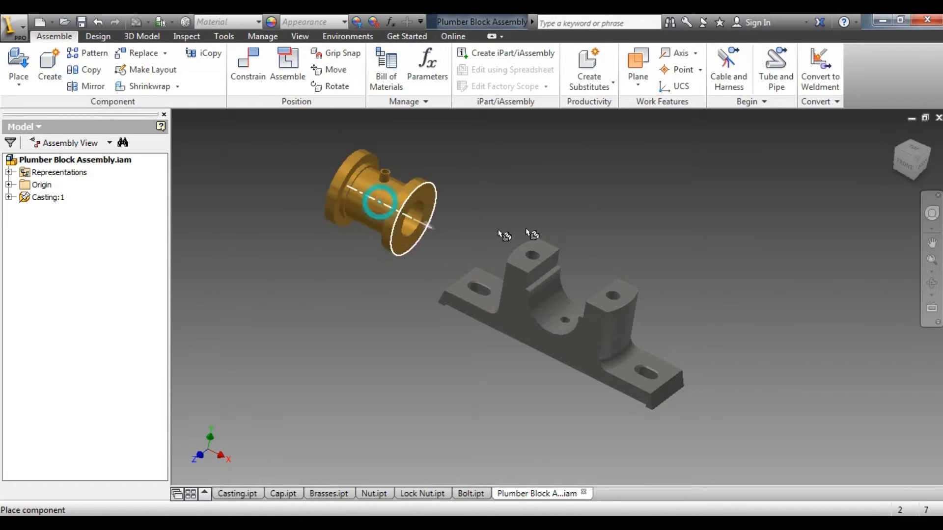
{"action": "right_click", "coordinate": [540, 234]}
{"action": "left_click", "coordinate": [587, 226]}
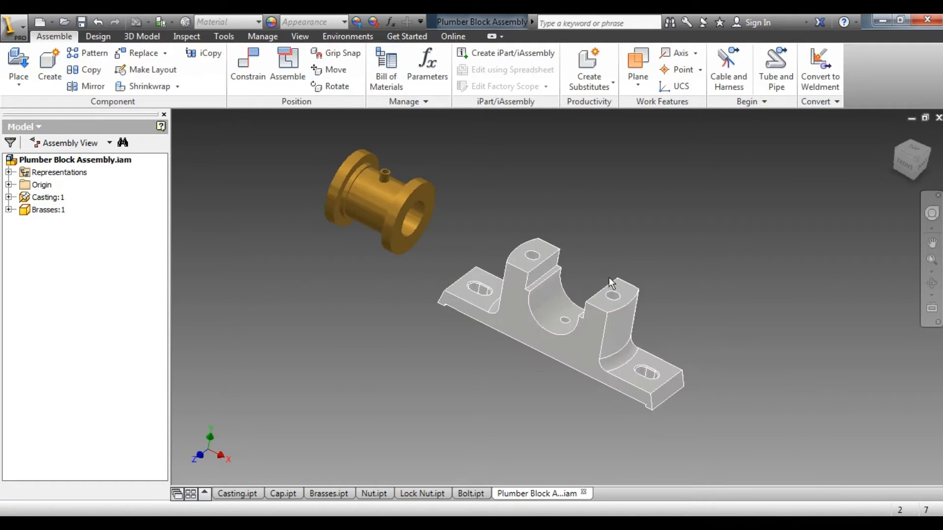
Mate the central axis of the brasses to the axis of the casting's semicircular seat, and slide the brasses out in front of the casting
{"action": "left_click", "coordinate": [248, 61]}
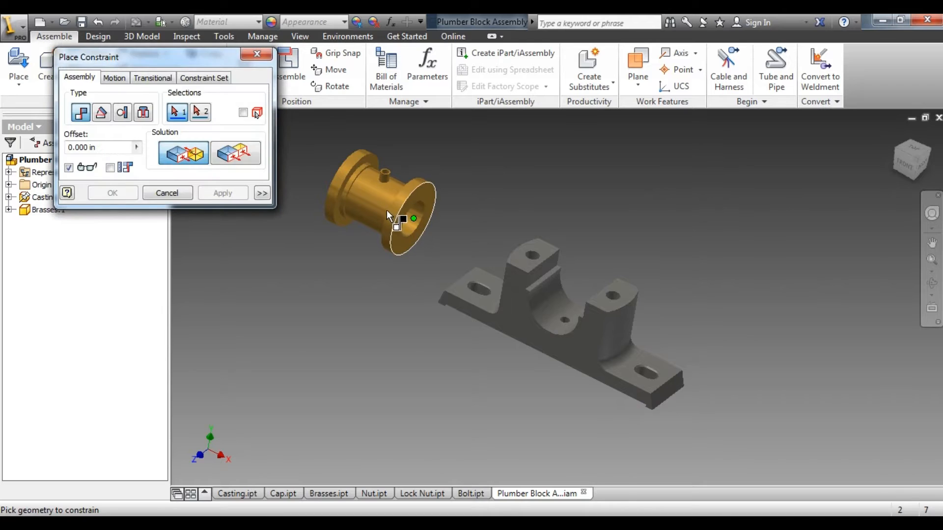
{"action": "left_click", "coordinate": [380, 205]}
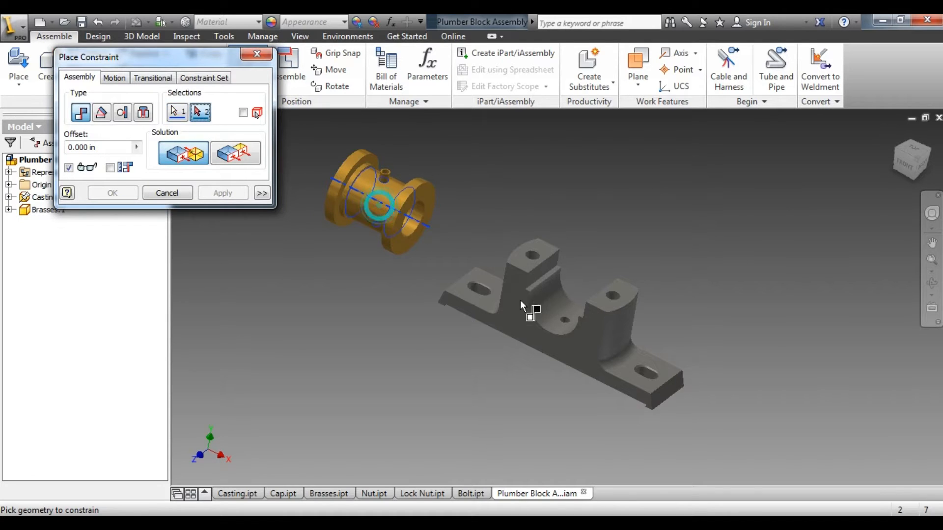
{"action": "left_click", "coordinate": [554, 316]}
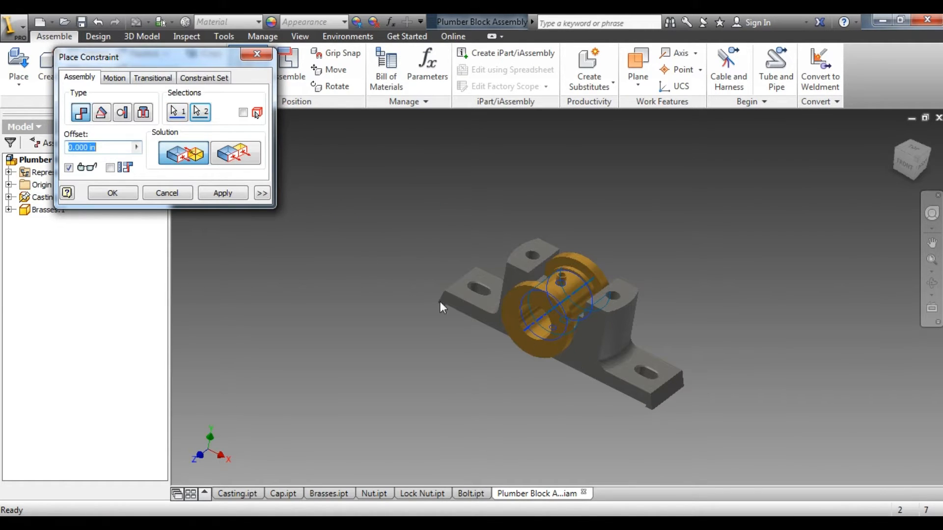
{"action": "left_click", "coordinate": [221, 194]}
{"action": "left_click", "coordinate": [254, 54]}
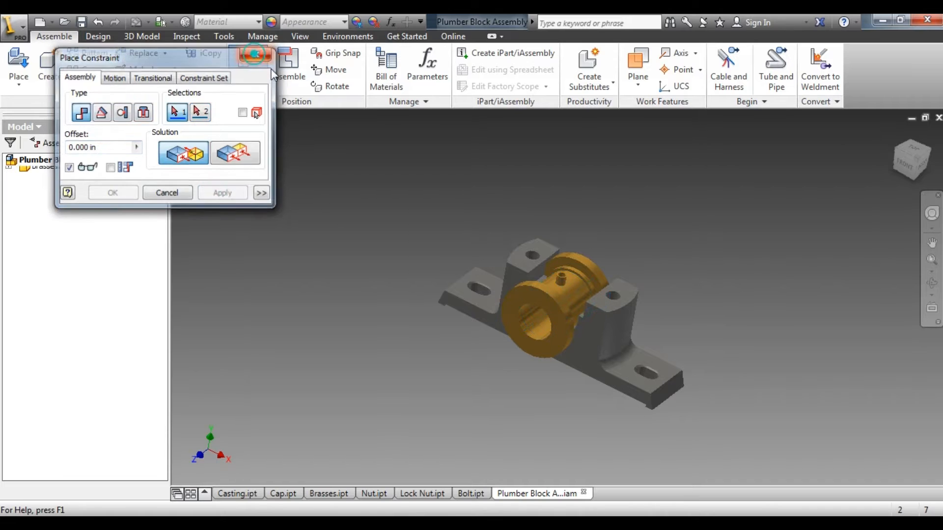
{"action": "left_click_drag", "start_coordinate": [554, 311], "coordinate": [401, 370]}
{"action": "scroll", "coordinate": [442, 423], "scroll_direction": "up", "scroll_amount": 4}
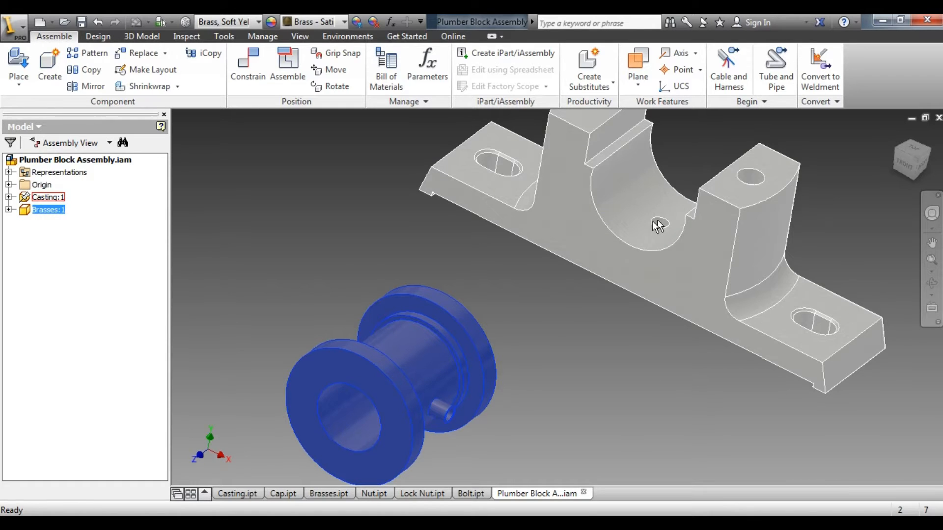
{"action": "left_click", "coordinate": [248, 63]}
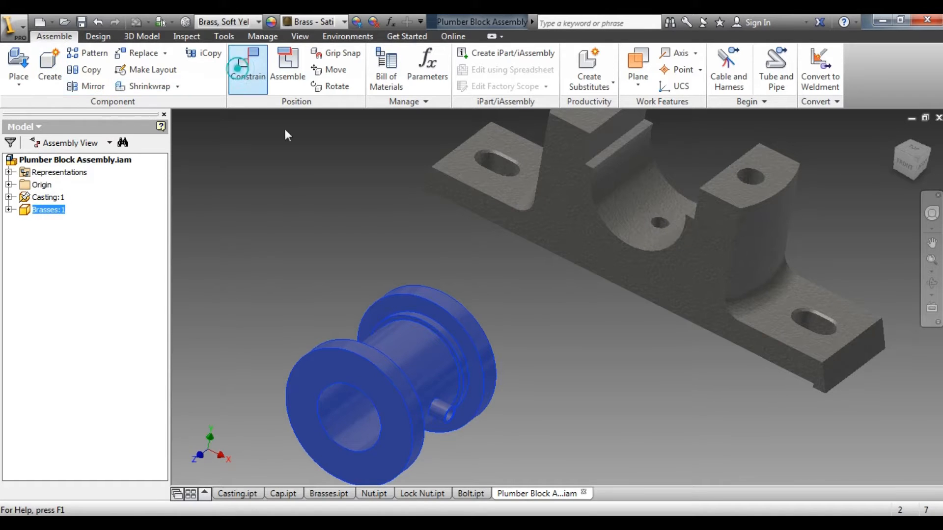
{"action": "left_click", "coordinate": [448, 414]}
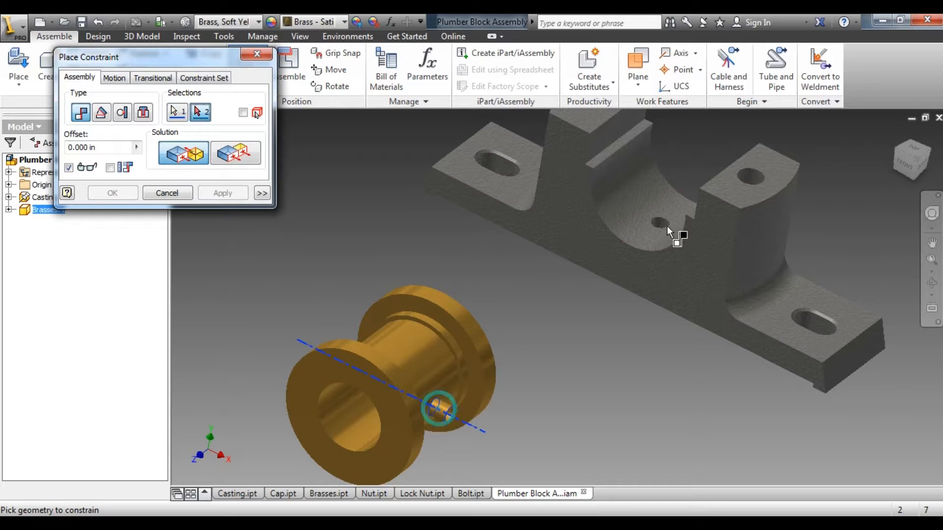
{"action": "left_click", "coordinate": [658, 224]}
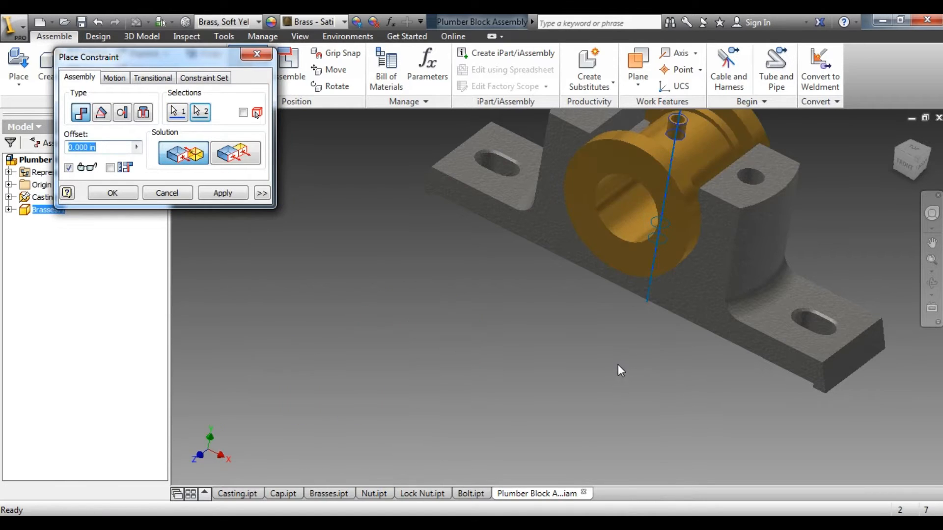
{"action": "left_click", "coordinate": [244, 156]}
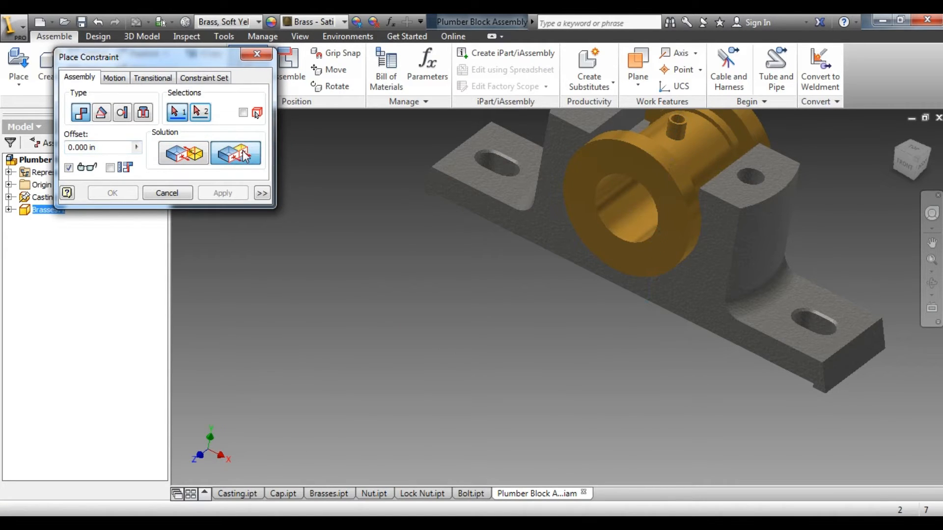
{"action": "left_click", "coordinate": [181, 154]}
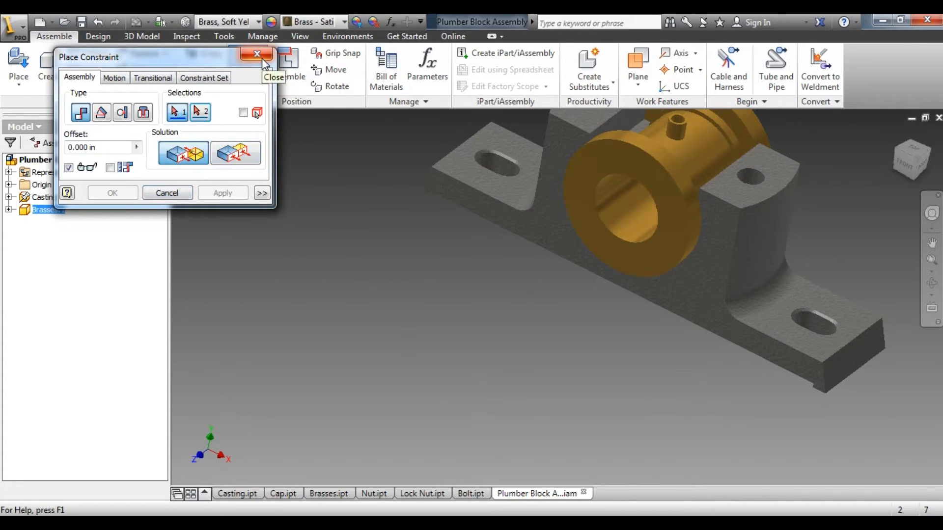
{"action": "left_click", "coordinate": [263, 61]}
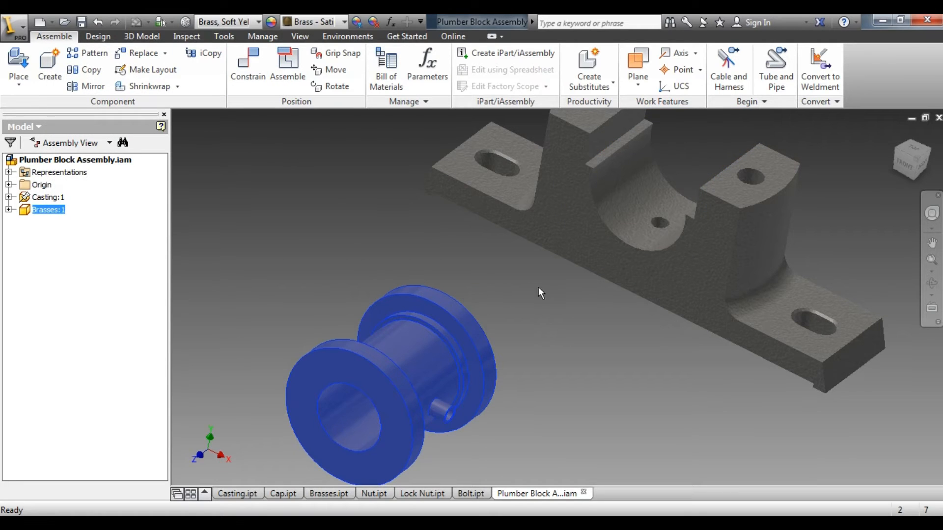
{"action": "left_click", "coordinate": [561, 373]}
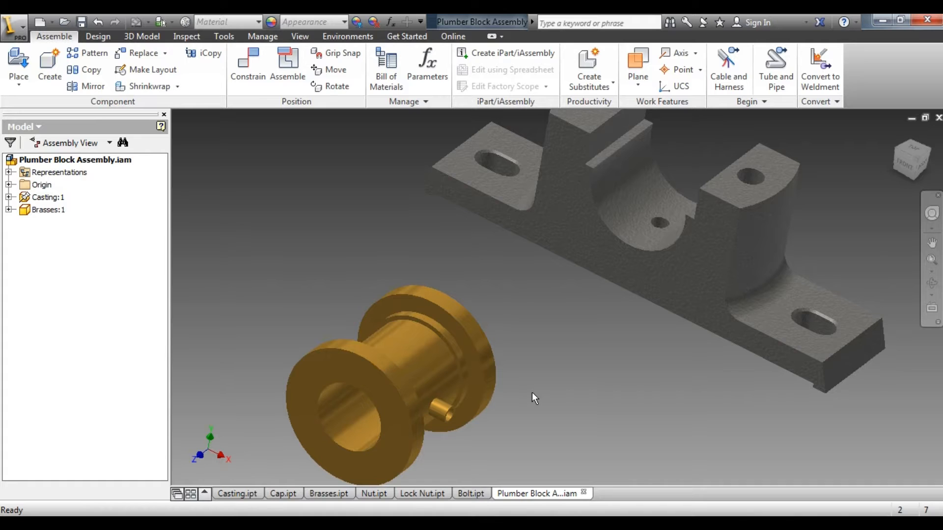
Slide the brasses along their central axis until they sit close to the casting's semicircular seat
{"action": "scroll", "coordinate": [445, 440], "scroll_direction": "up", "scroll_amount": 5}
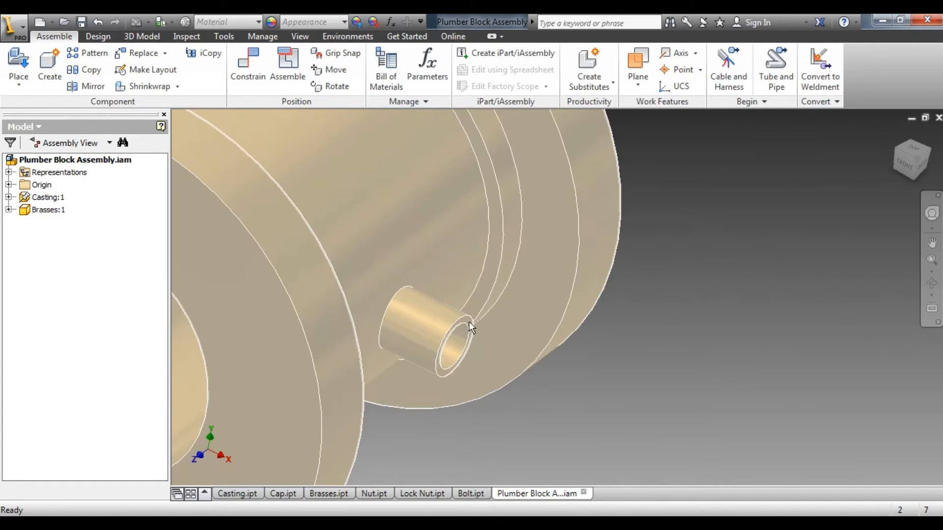
{"action": "scroll", "coordinate": [518, 364], "scroll_direction": "down", "scroll_amount": 3}
{"action": "scroll", "coordinate": [524, 360], "scroll_direction": "down", "scroll_amount": 2}
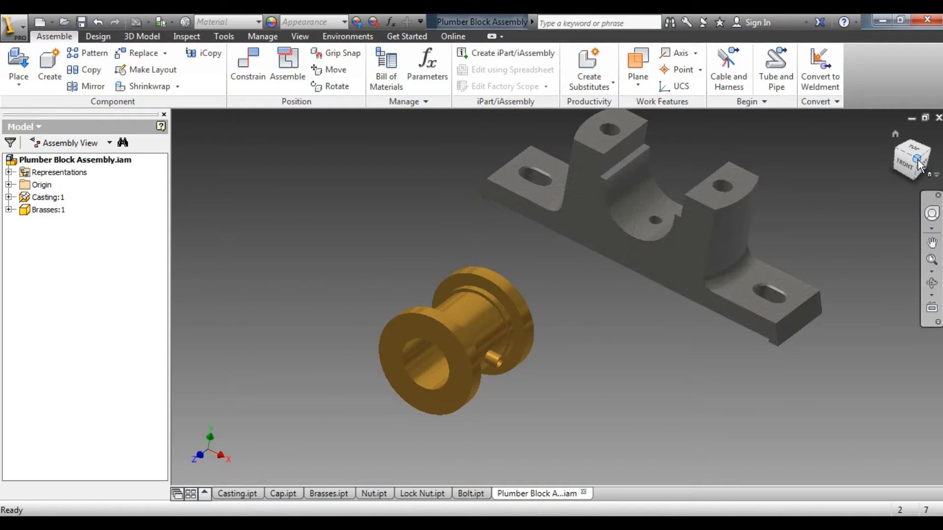
{"action": "left_click_drag", "start_coordinate": [912, 168], "coordinate": [911, 184]}
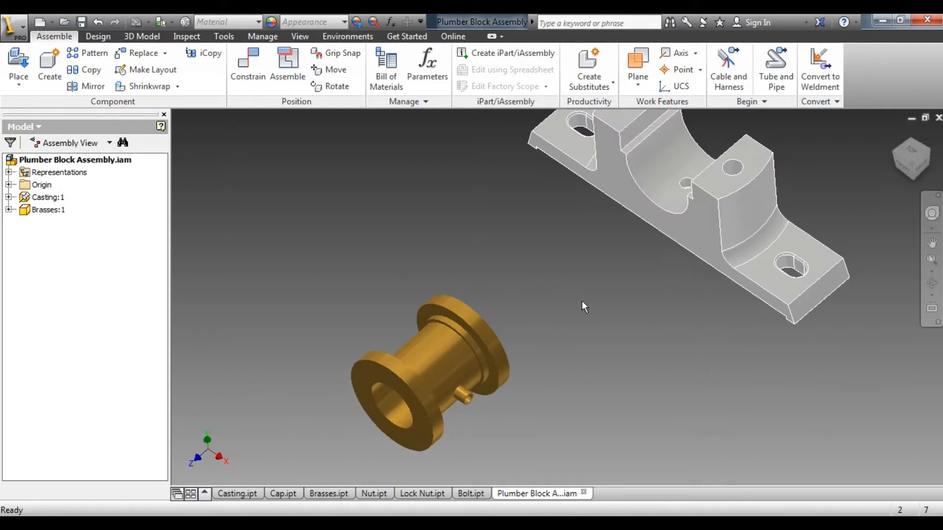
{"action": "left_click_drag", "start_coordinate": [482, 332], "coordinate": [642, 226]}
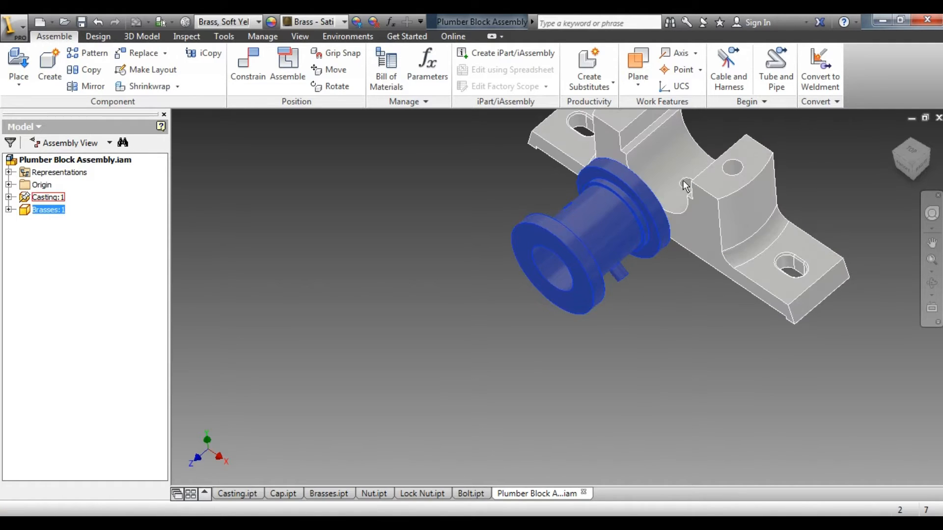
{"action": "scroll", "coordinate": [686, 185], "scroll_direction": "down", "scroll_amount": 3}
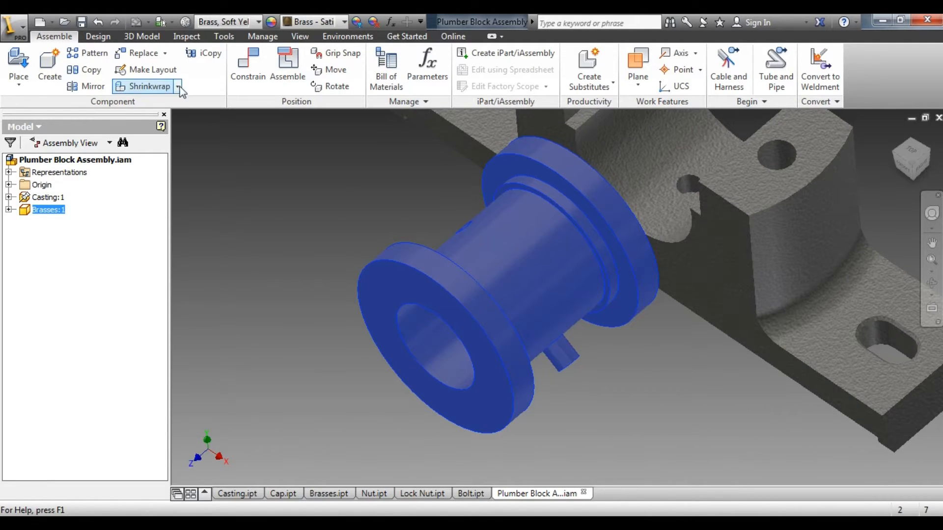
Try to mate the end of the brasses' small peg to the hole in the casting's semicircular seat with zero offset
{"action": "left_click", "coordinate": [246, 68]}
{"action": "scroll", "coordinate": [579, 373], "scroll_direction": "down", "scroll_amount": 4}
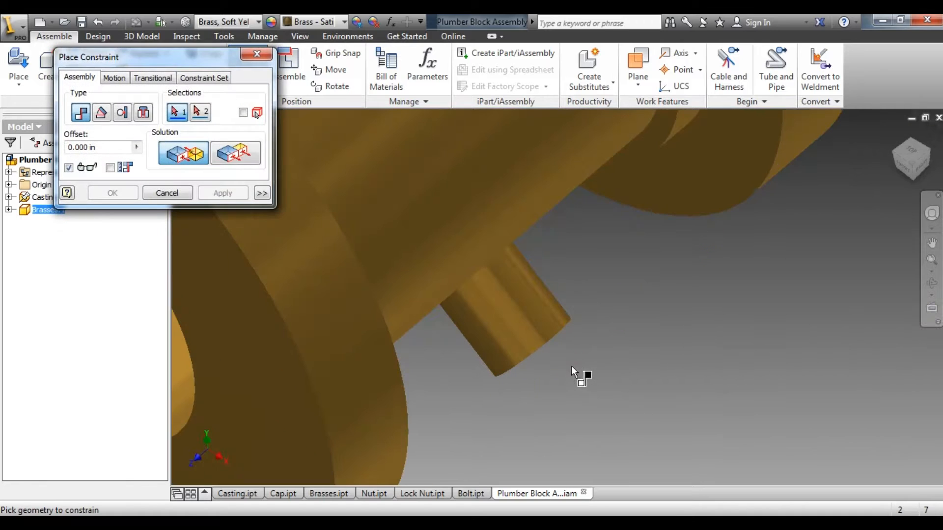
{"action": "left_click", "coordinate": [911, 164]}
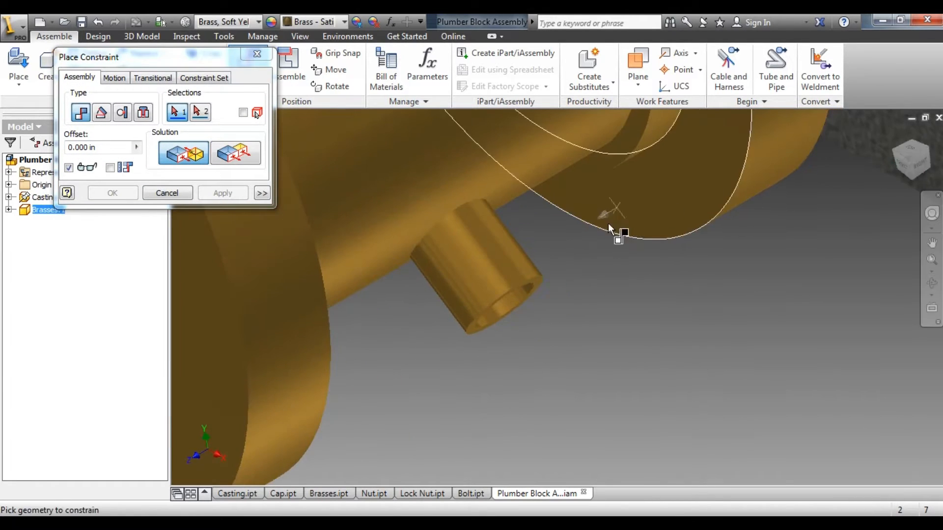
{"action": "scroll", "coordinate": [541, 280], "scroll_direction": "up", "scroll_amount": 3}
{"action": "left_click", "coordinate": [532, 281]}
{"action": "scroll", "coordinate": [546, 358], "scroll_direction": "down", "scroll_amount": 5}
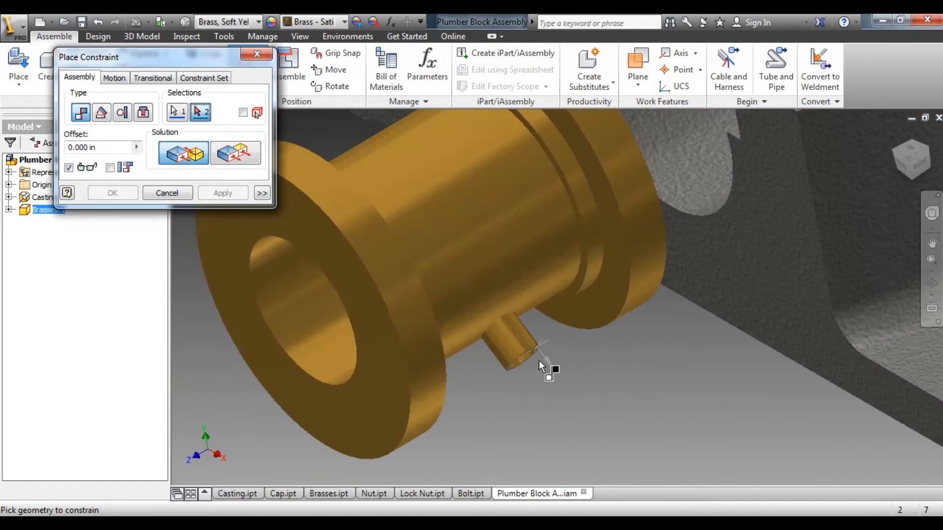
{"action": "scroll", "coordinate": [540, 361], "scroll_direction": "down", "scroll_amount": 5}
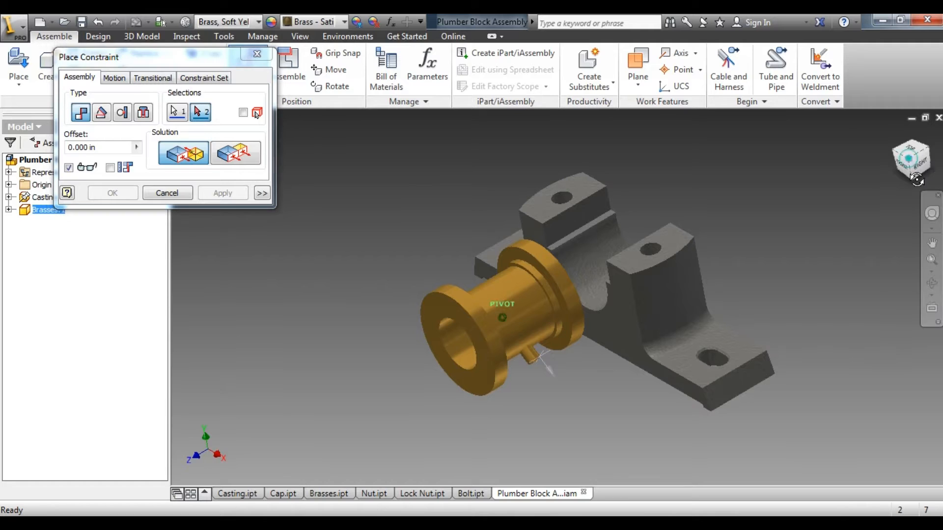
{"action": "left_click_drag", "start_coordinate": [917, 179], "coordinate": [932, 202]}
{"action": "scroll", "coordinate": [603, 225], "scroll_direction": "up", "scroll_amount": 5}
{"action": "left_click", "coordinate": [591, 220]}
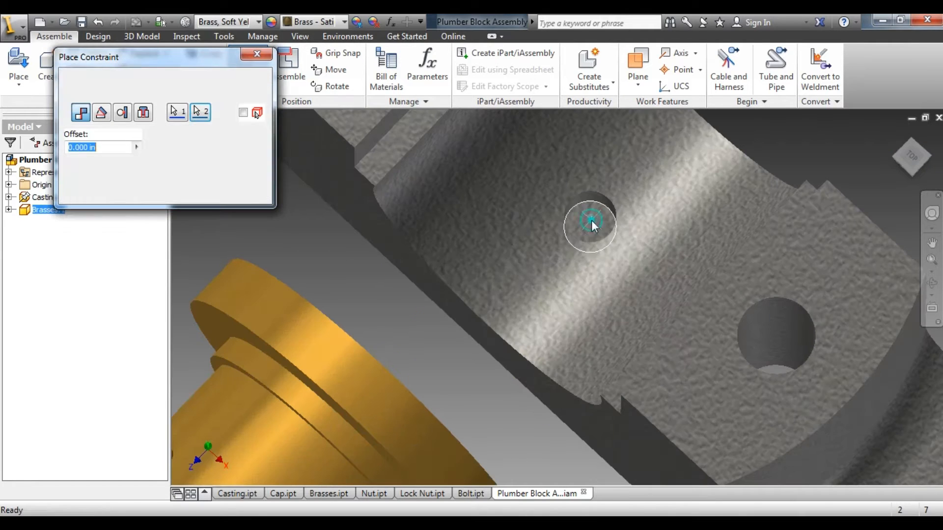
{"action": "left_click", "coordinate": [225, 193]}
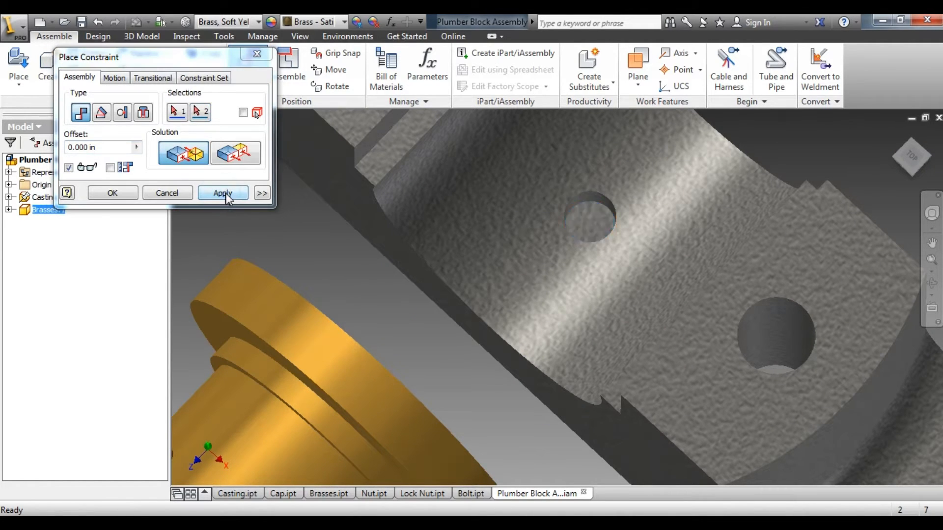
{"action": "left_click", "coordinate": [646, 114]}
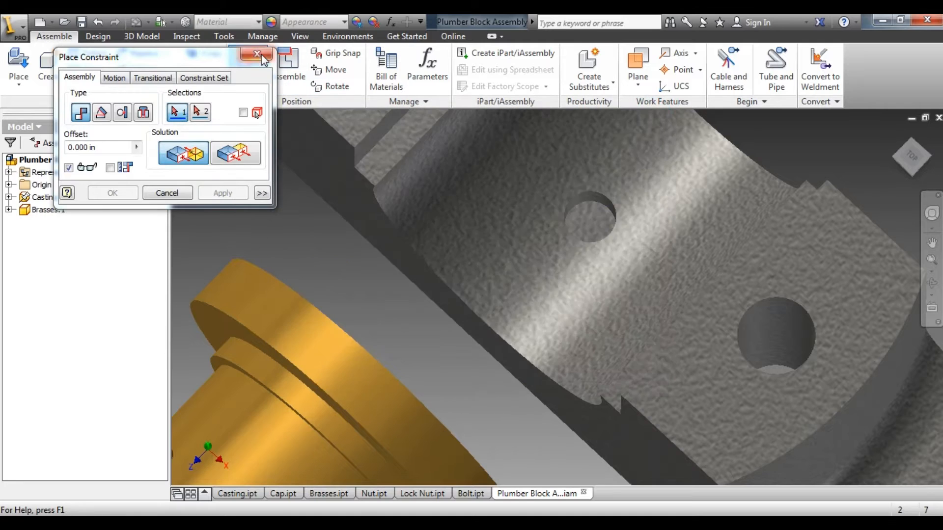
{"action": "key", "text": "Escape"}
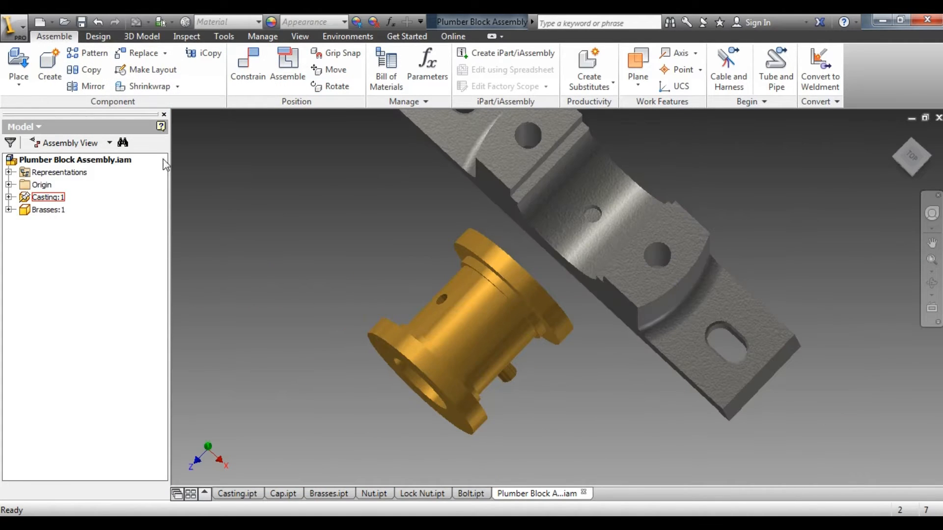
Try to mate the peg's axis to the axis of a bolt hole in the casting, and expand the brasses' constraints for checking
{"action": "left_click", "coordinate": [245, 64]}
{"action": "scroll", "coordinate": [513, 381], "scroll_direction": "up", "scroll_amount": 3}
{"action": "left_click", "coordinate": [505, 362]}
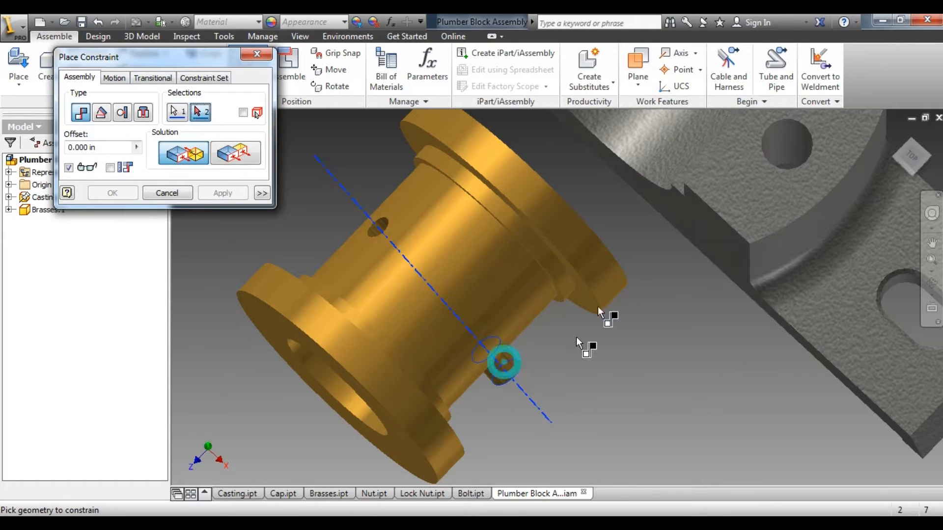
{"action": "left_click", "coordinate": [784, 139]}
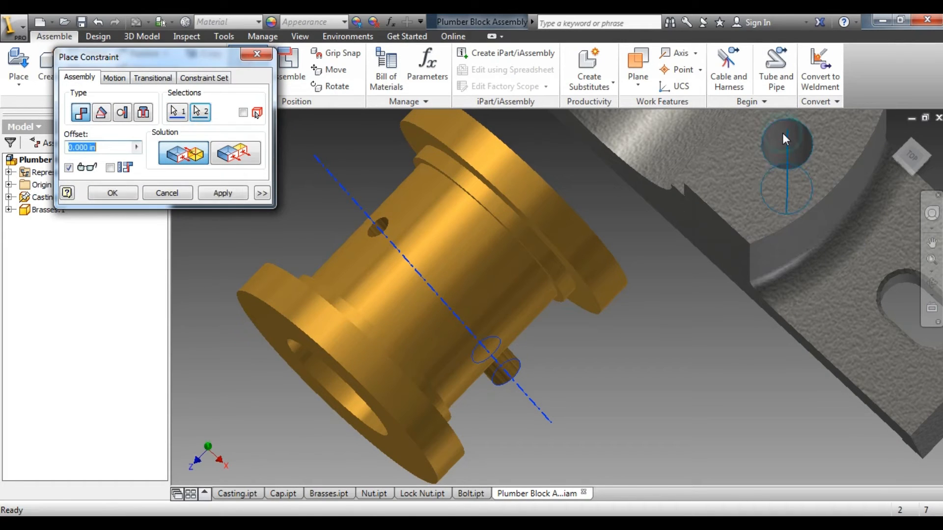
{"action": "left_click", "coordinate": [220, 193]}
{"action": "left_click", "coordinate": [257, 54]}
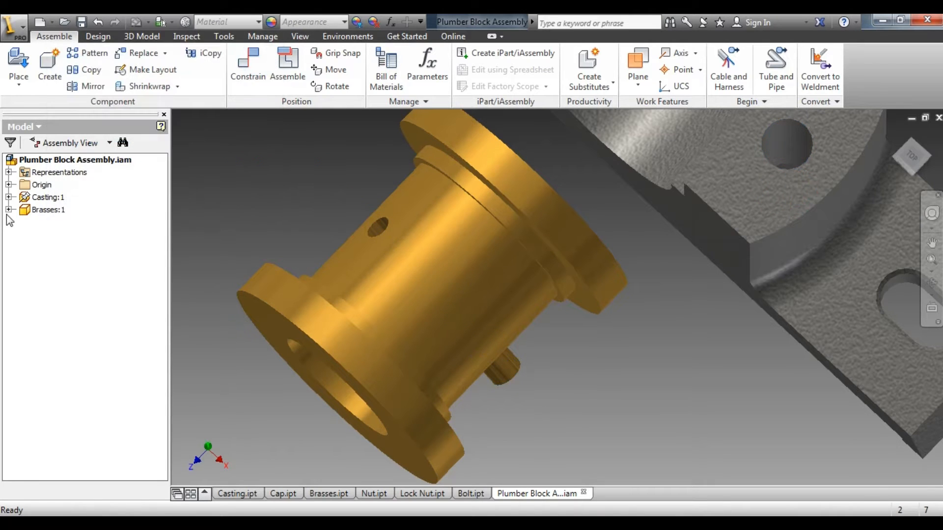
{"action": "left_click", "coordinate": [9, 209]}
{"action": "left_click", "coordinate": [58, 247]}
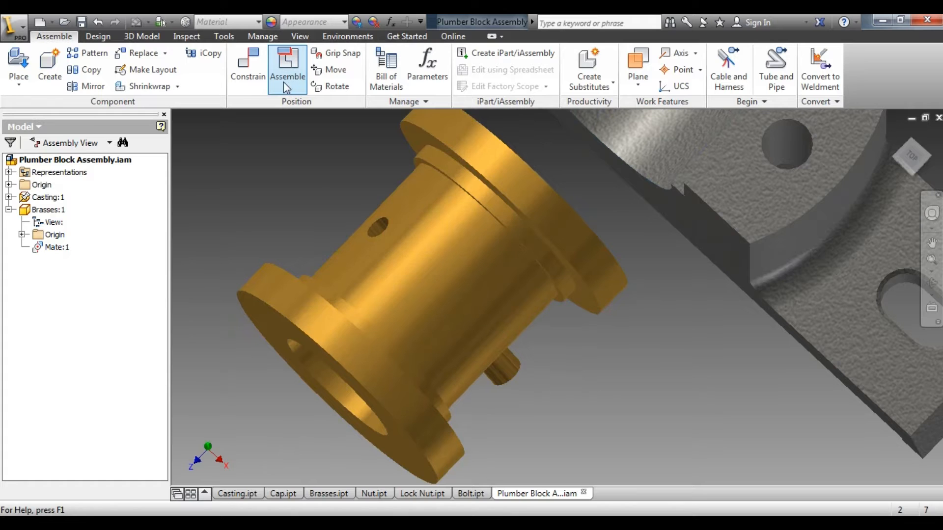
Mate the axis of the brasses' small peg to the axis of the hole in the casting's semicircular seat, with 0.000 in offset
{"action": "left_click", "coordinate": [253, 74]}
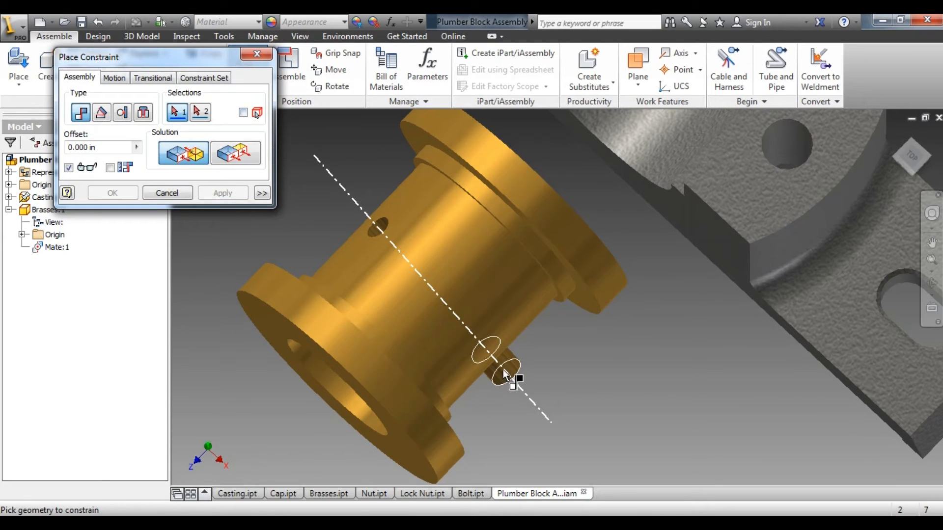
{"action": "scroll", "coordinate": [514, 362], "scroll_direction": "up", "scroll_amount": 5}
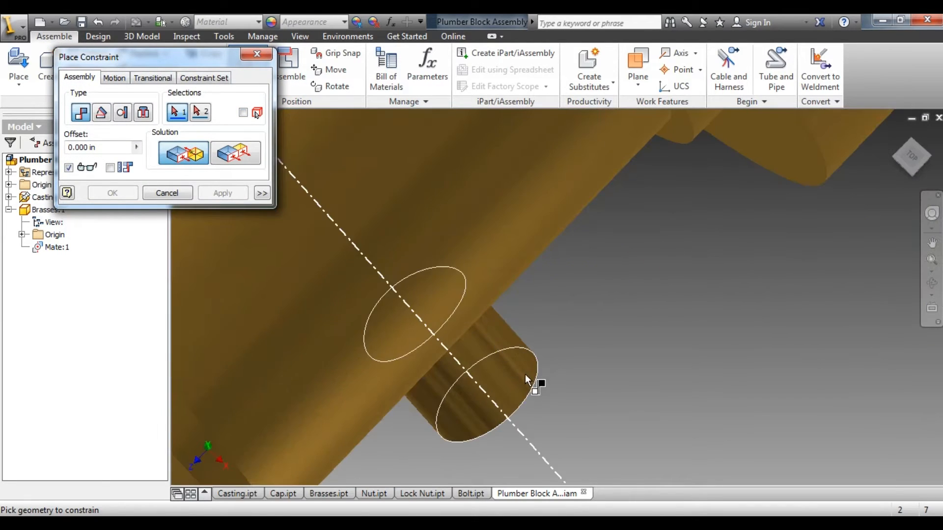
{"action": "left_click", "coordinate": [493, 349]}
{"action": "scroll", "coordinate": [531, 416], "scroll_direction": "down", "scroll_amount": 5}
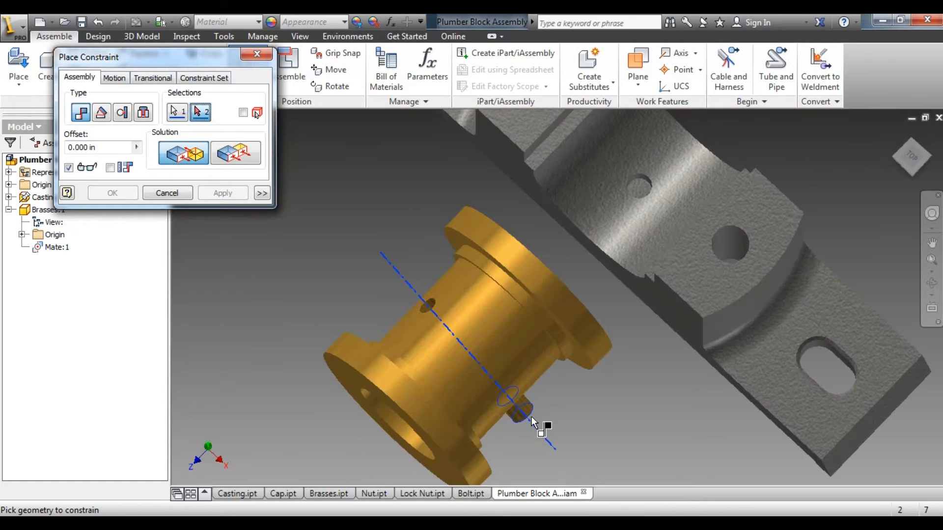
{"action": "left_click", "coordinate": [642, 182]}
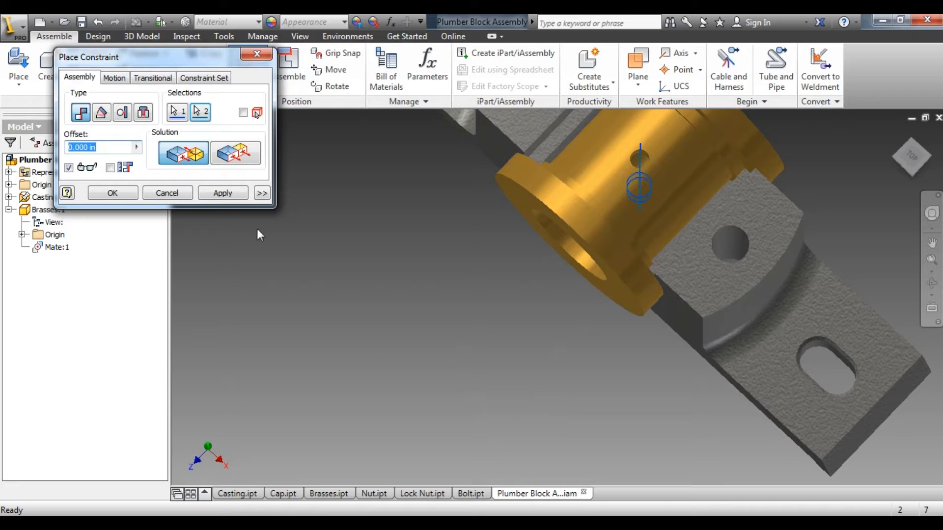
{"action": "left_click", "coordinate": [228, 193]}
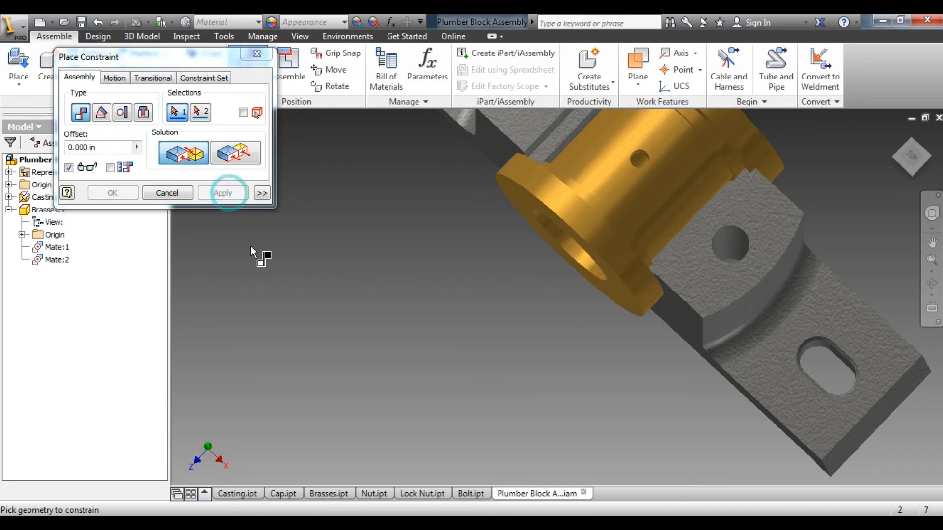
{"action": "left_click", "coordinate": [256, 53]}
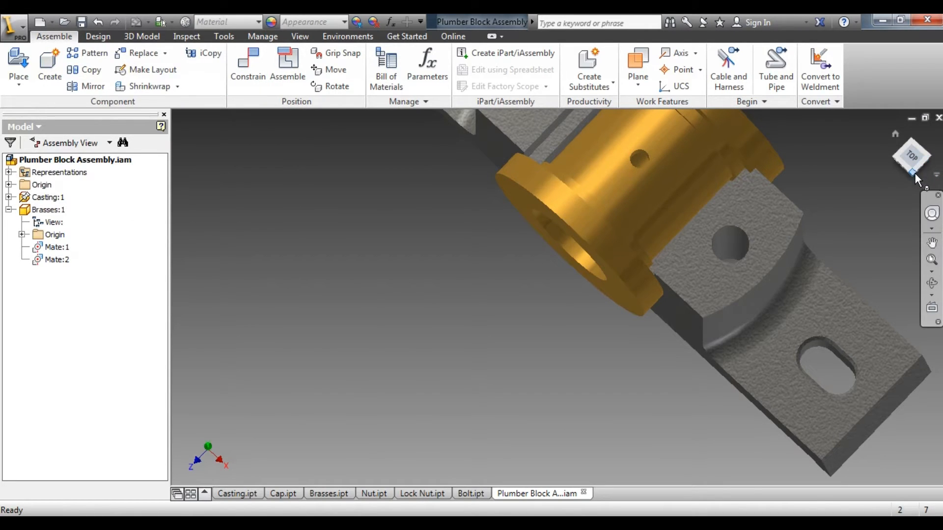
Examine the brasses seated in the casting and test whether they can still be moved
{"action": "mouse_move", "coordinate": [912, 173]}
{"action": "left_mouse_down"}
{"action": "mouse_move", "coordinate": [910, 153]}
{"action": "mouse_move", "coordinate": [851, 140]}
{"action": "mouse_move", "coordinate": [868, 167]}
{"action": "mouse_move", "coordinate": [881, 166]}
{"action": "mouse_move", "coordinate": [906, 135]}
{"action": "mouse_move", "coordinate": [919, 147]}
{"action": "mouse_move", "coordinate": [711, 305]}
{"action": "left_mouse_up"}
{"action": "scroll", "coordinate": [582, 315], "scroll_direction": "up", "scroll_amount": 5}
{"action": "scroll", "coordinate": [573, 304], "scroll_direction": "down", "scroll_amount": 3}
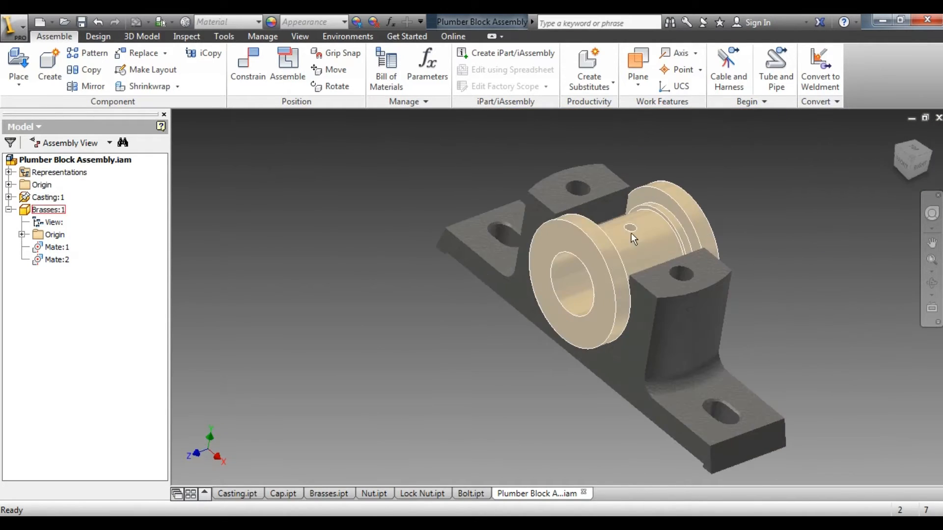
{"action": "left_click_drag", "start_coordinate": [602, 249], "coordinate": [603, 272]}
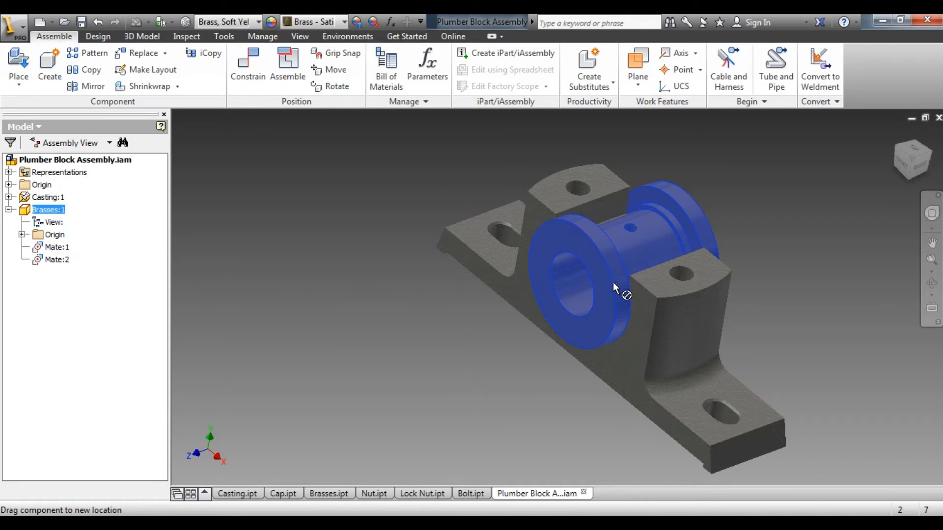
{"action": "left_click_drag", "start_coordinate": [610, 244], "coordinate": [612, 246]}
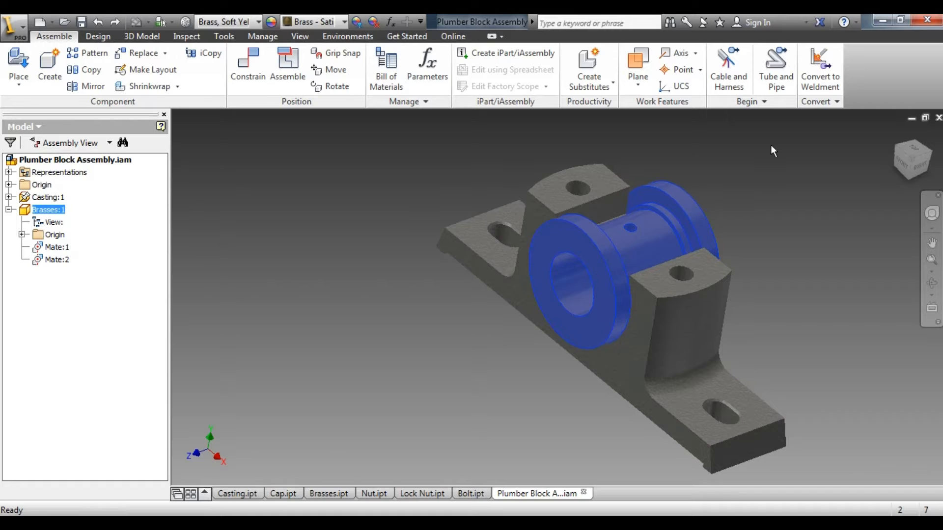
Place a single instance of the Cap part from the Plumber Block folder behind the casting
{"action": "left_click", "coordinate": [19, 62]}
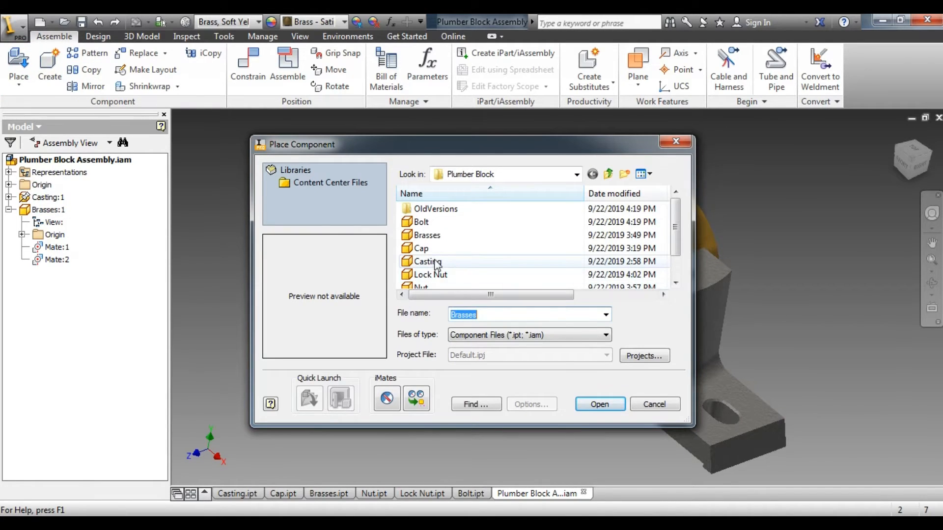
{"action": "left_click", "coordinate": [423, 250]}
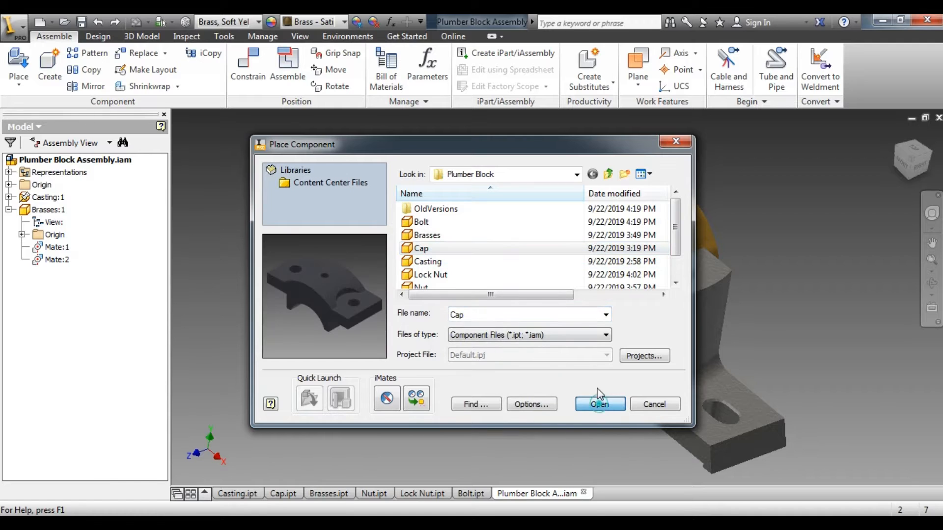
{"action": "left_click", "coordinate": [600, 404]}
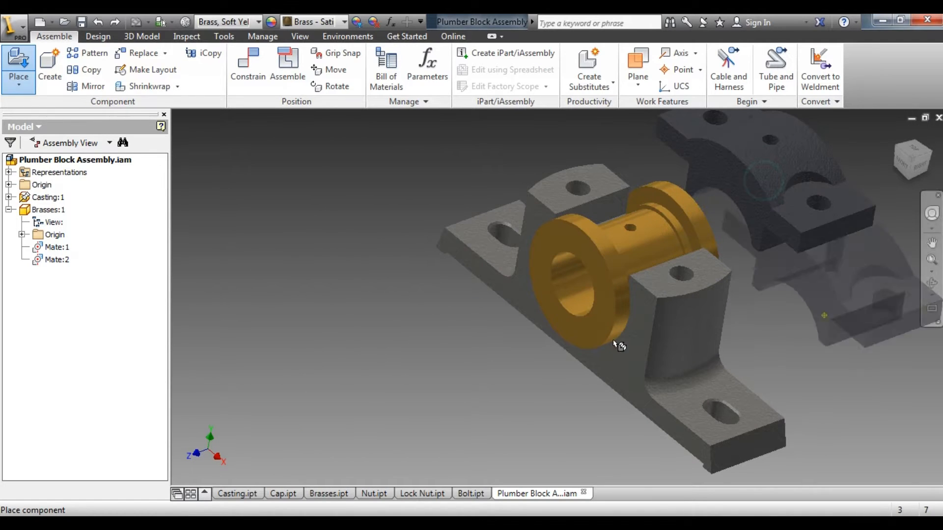
{"action": "left_click", "coordinate": [337, 330]}
{"action": "right_click", "coordinate": [337, 330]}
{"action": "left_click", "coordinate": [389, 327]}
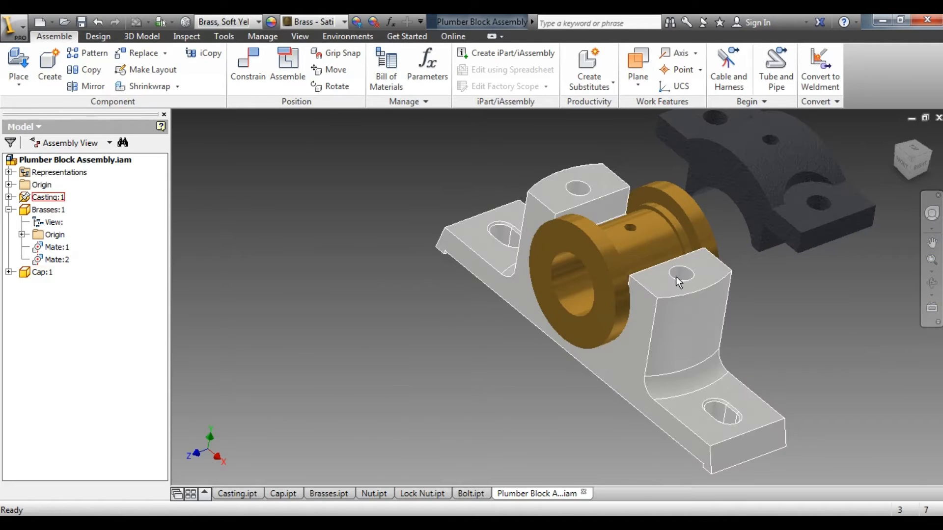
Mate the axis of the cap's front bolt hole to the axis of the casting's front bolt hole, with 0.000 in offset
{"action": "left_click", "coordinate": [250, 67]}
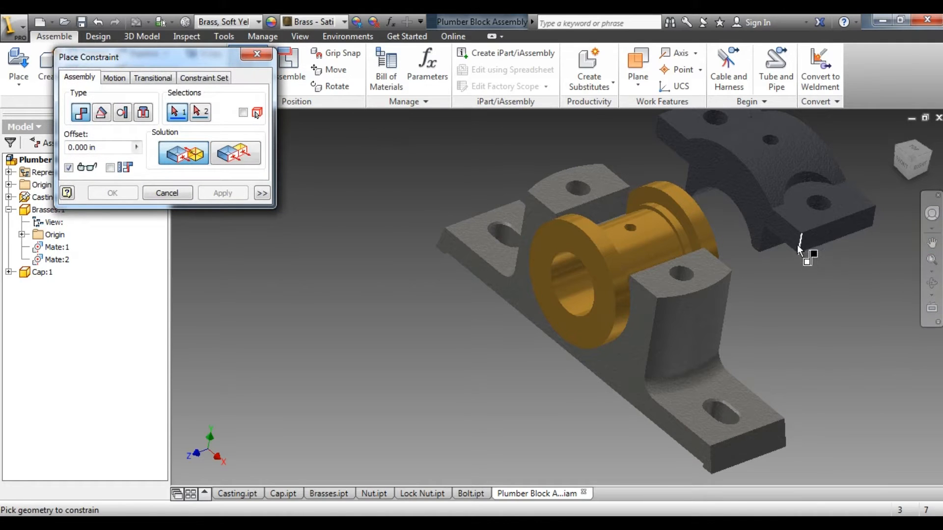
{"action": "left_click", "coordinate": [817, 208]}
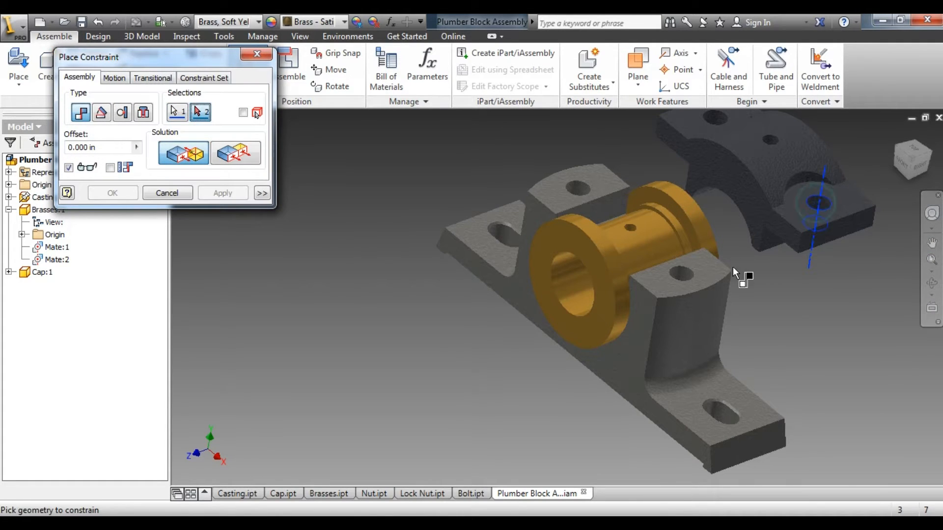
{"action": "left_click", "coordinate": [684, 274]}
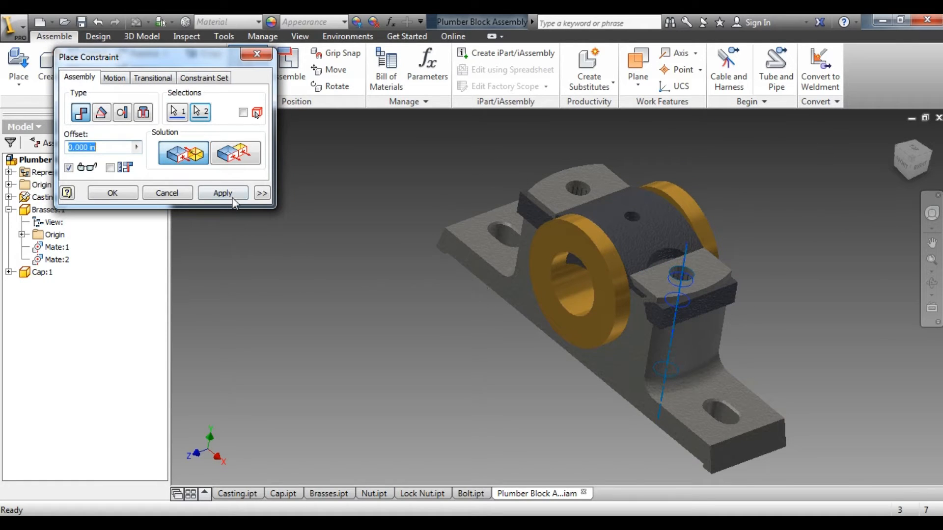
{"action": "left_click", "coordinate": [224, 193]}
{"action": "left_click", "coordinate": [256, 54]}
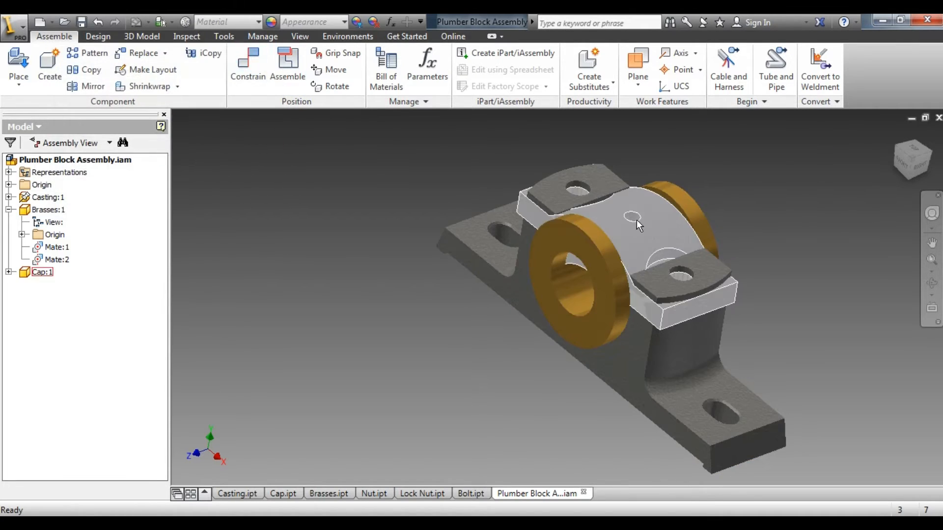
Lift the cap above the casting and swing it about the mated bolt-hole axis
{"action": "left_click_drag", "start_coordinate": [636, 219], "coordinate": [696, 150]}
{"action": "scroll", "coordinate": [426, 414], "scroll_direction": "up", "scroll_amount": 3}
{"action": "scroll", "coordinate": [449, 322], "scroll_direction": "down", "scroll_amount": 4}
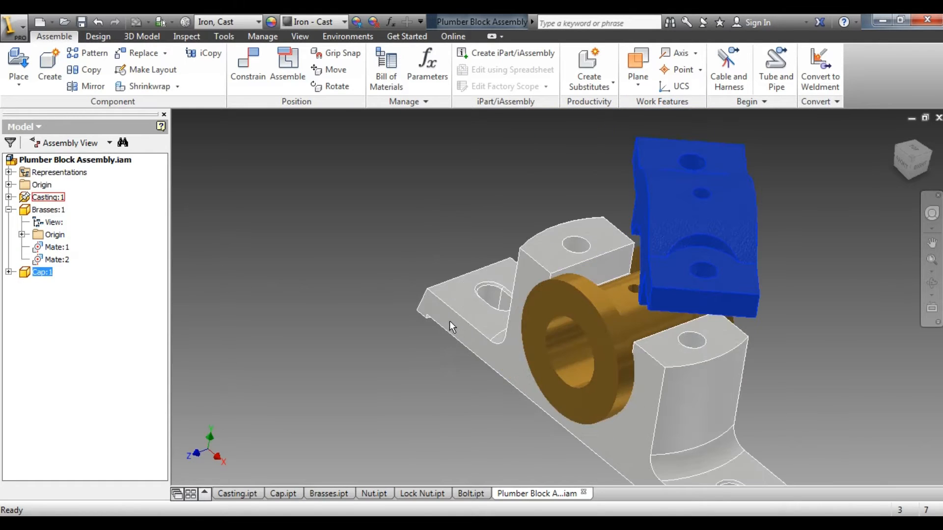
Mate the axis of the cap's rear bolt hole to the axis of the casting's rear bolt hole, with 0.000 in offset
{"action": "left_click", "coordinate": [248, 59]}
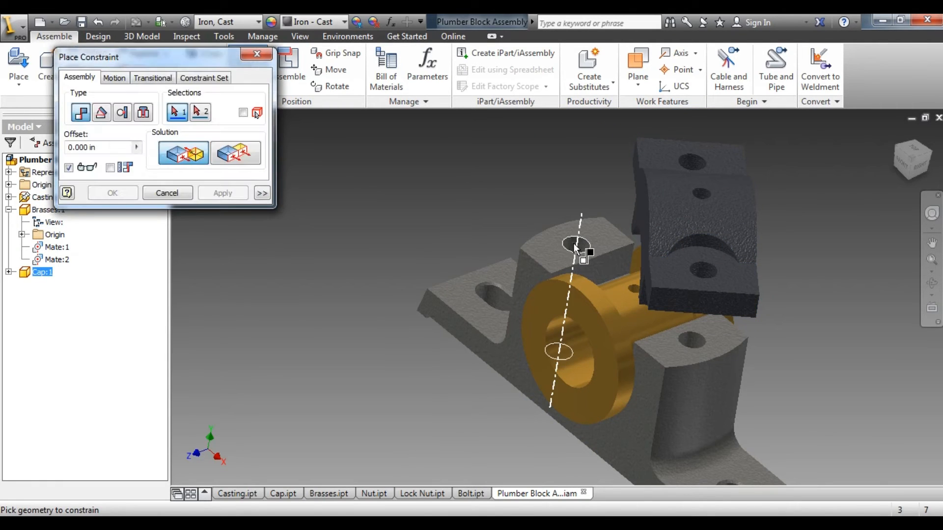
{"action": "left_click", "coordinate": [573, 243]}
{"action": "left_click", "coordinate": [693, 160]}
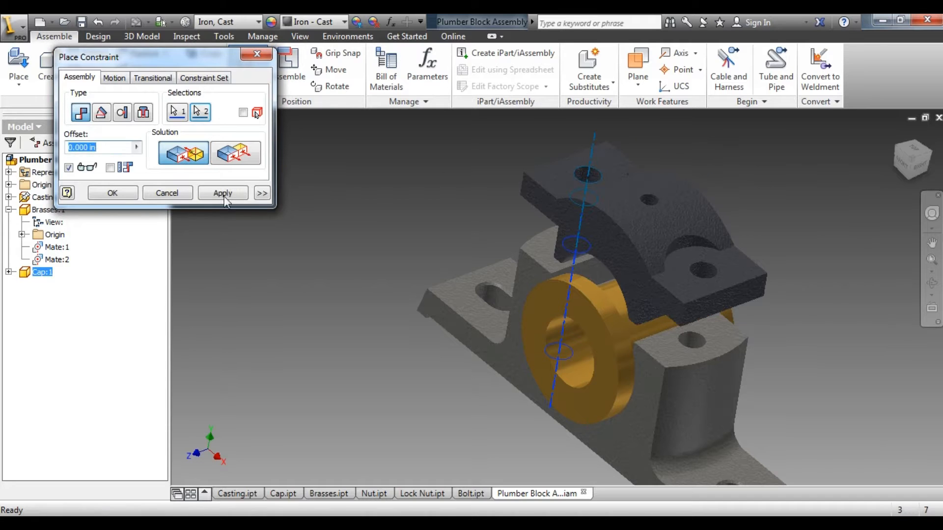
{"action": "left_click", "coordinate": [223, 194]}
{"action": "left_click", "coordinate": [257, 54]}
Raise the cap and mate the underside of its bolt flange to the casting's upper bolt face, with 0.000 in offset
{"action": "left_click_drag", "start_coordinate": [627, 202], "coordinate": [643, 168]}
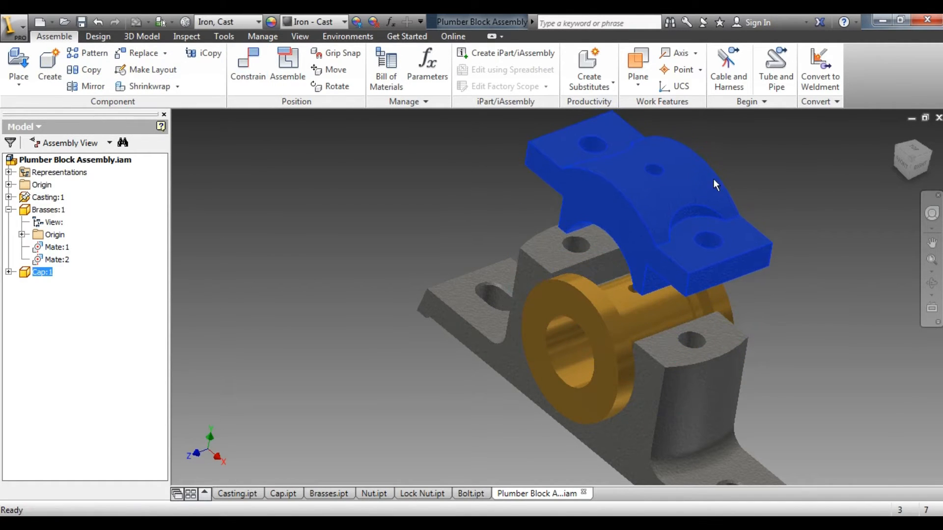
{"action": "left_click_drag", "start_coordinate": [914, 163], "coordinate": [914, 131]}
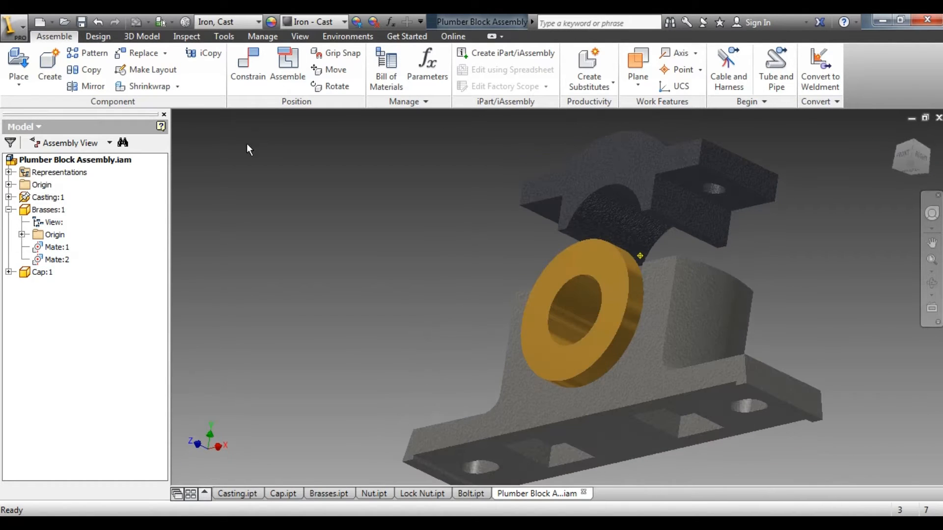
{"action": "left_click", "coordinate": [248, 64]}
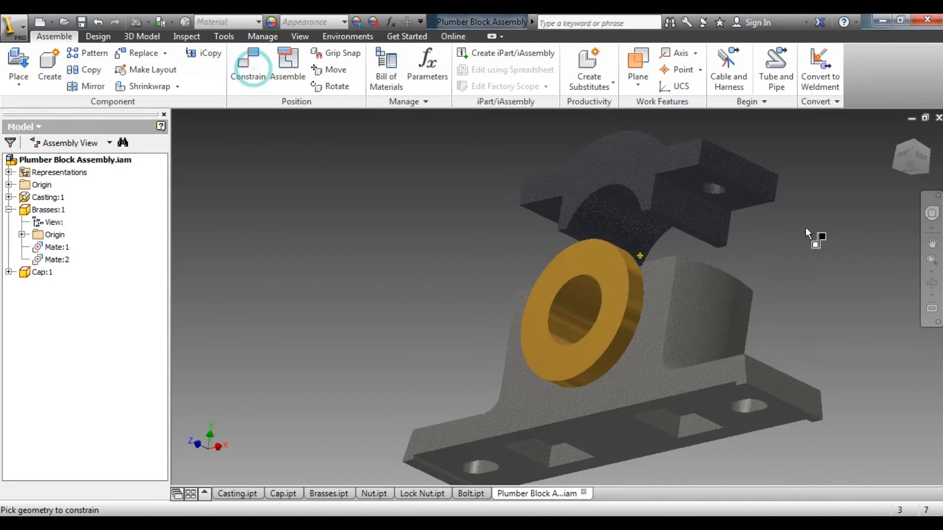
{"action": "left_click", "coordinate": [756, 205]}
{"action": "left_click", "coordinate": [916, 149]}
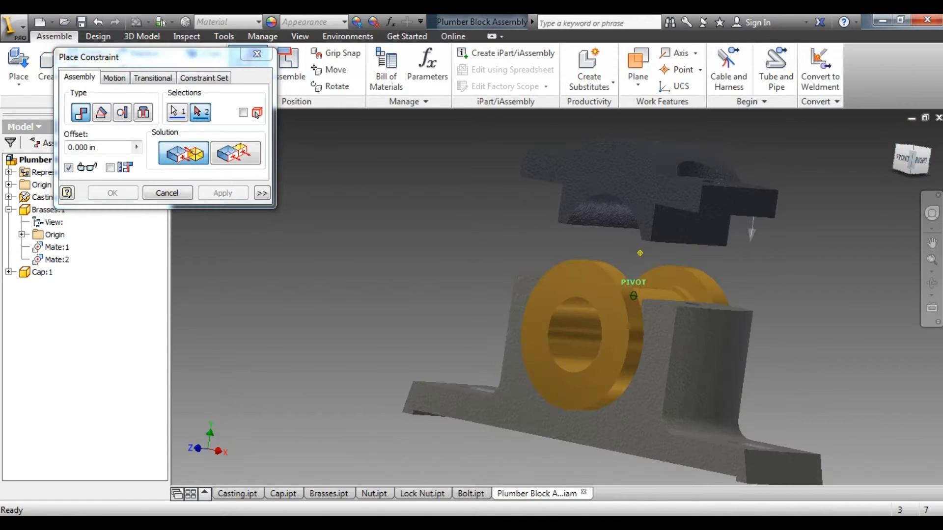
{"action": "left_click", "coordinate": [919, 153]}
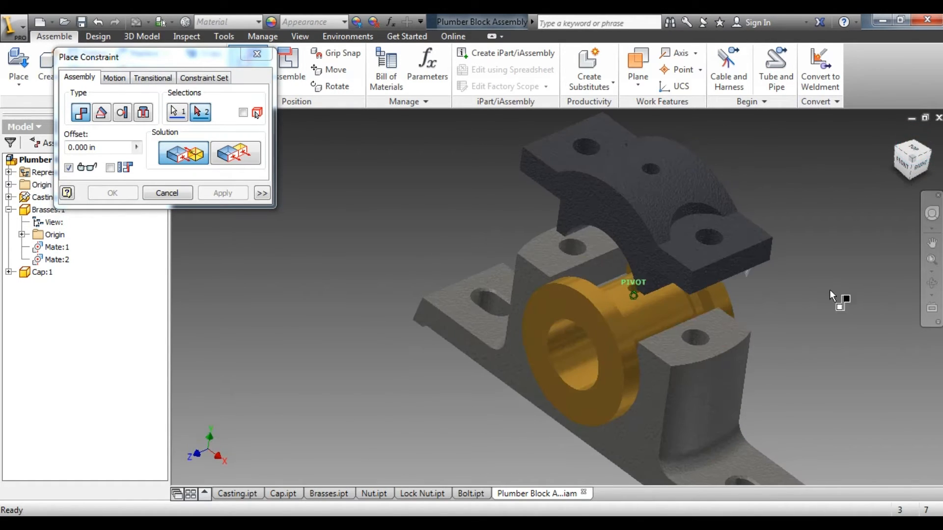
{"action": "left_click", "coordinate": [734, 342]}
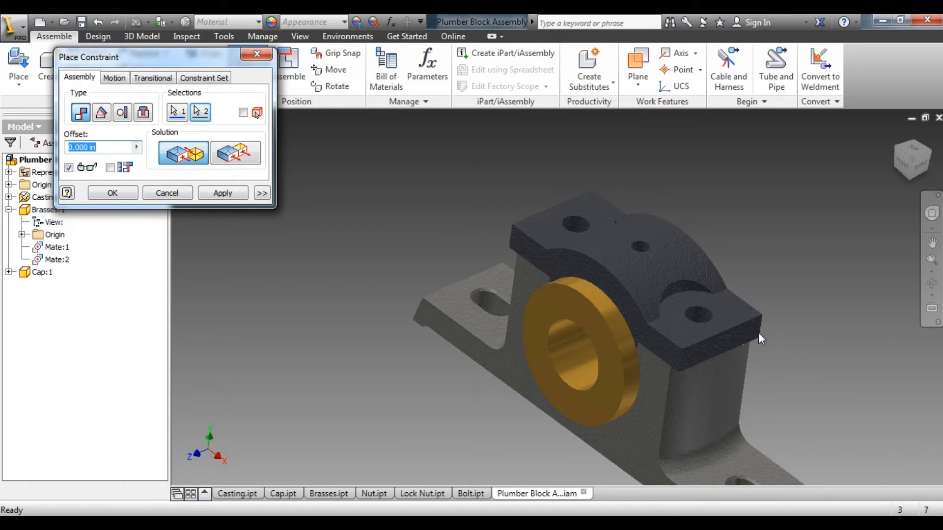
{"action": "left_click", "coordinate": [223, 192]}
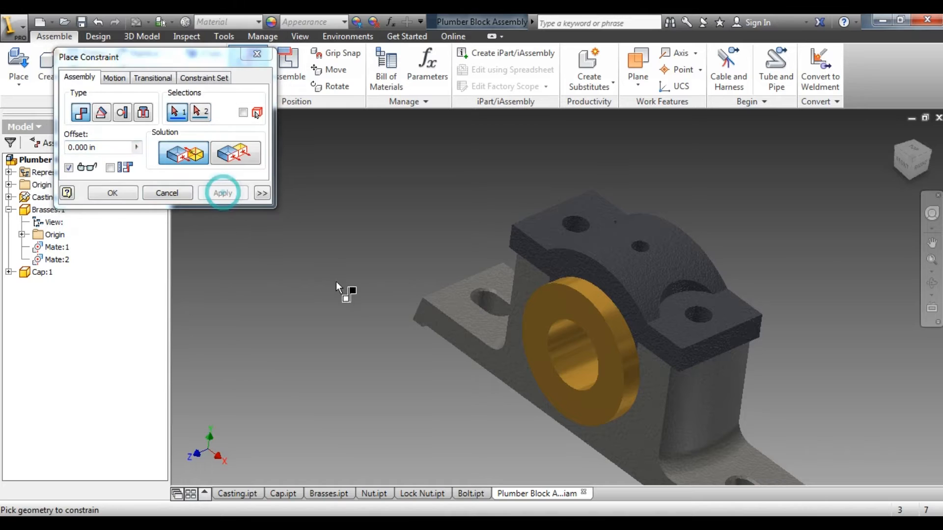
Display the assembly from the front in Wireframe visual style and examine the fit between the cap, brasses and casting
{"action": "left_click", "coordinate": [903, 164]}
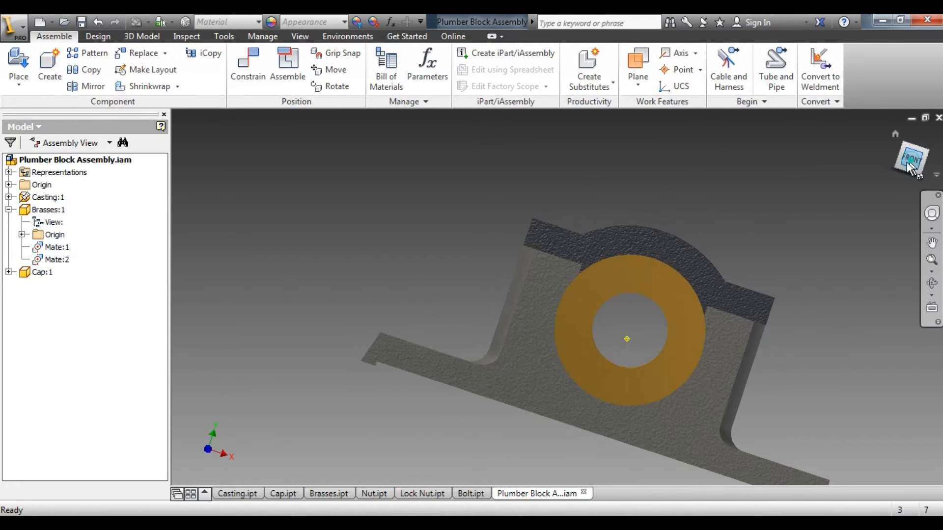
{"action": "scroll", "coordinate": [576, 253], "scroll_direction": "up", "scroll_amount": 5}
{"action": "scroll", "coordinate": [638, 302], "scroll_direction": "down", "scroll_amount": 5}
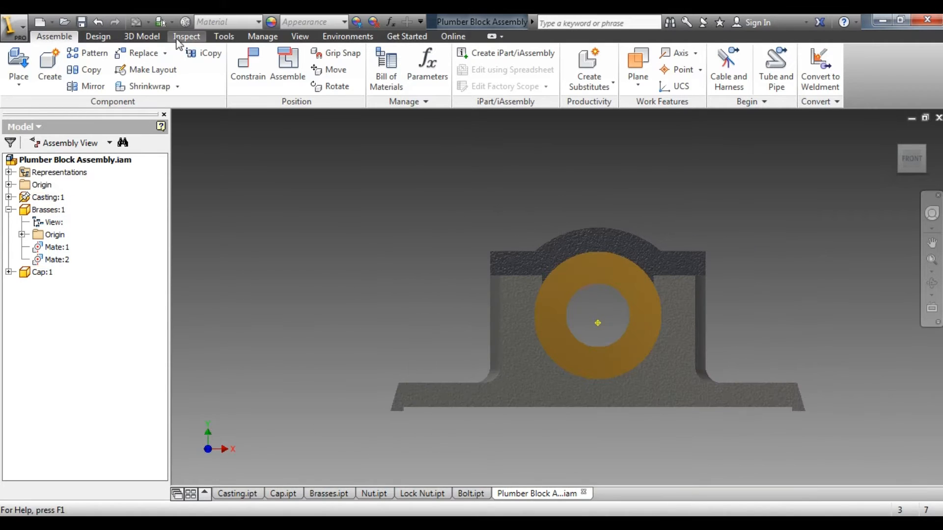
{"action": "left_click", "coordinate": [299, 37]}
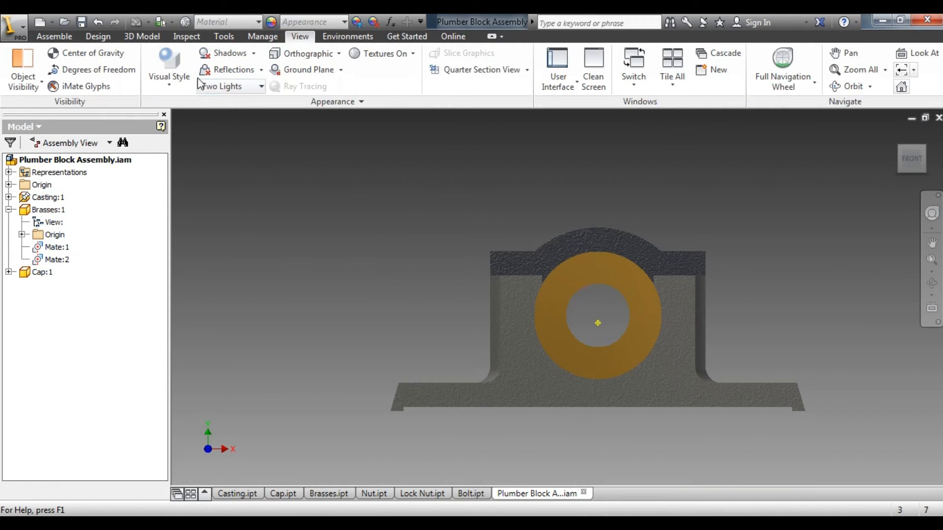
{"action": "left_click", "coordinate": [168, 71]}
{"action": "left_click", "coordinate": [199, 229]}
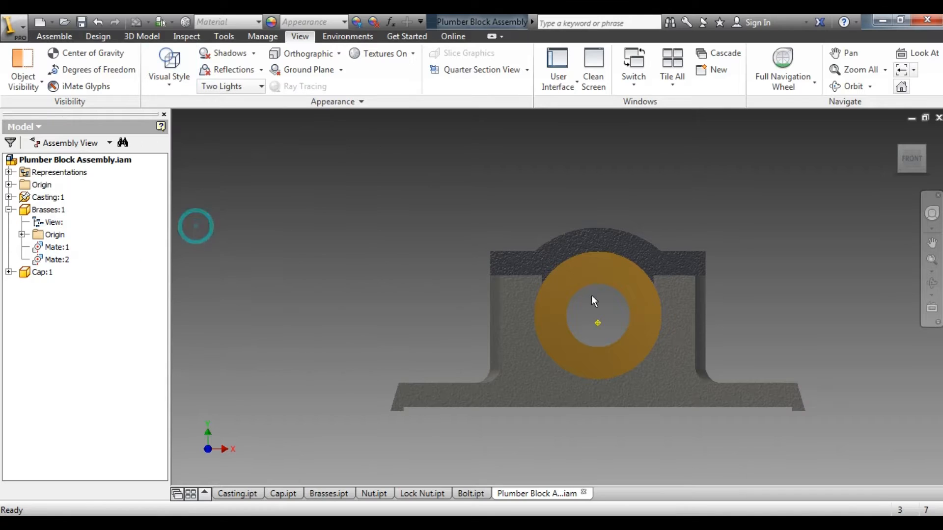
{"action": "scroll", "coordinate": [663, 293], "scroll_direction": "up", "scroll_amount": 5}
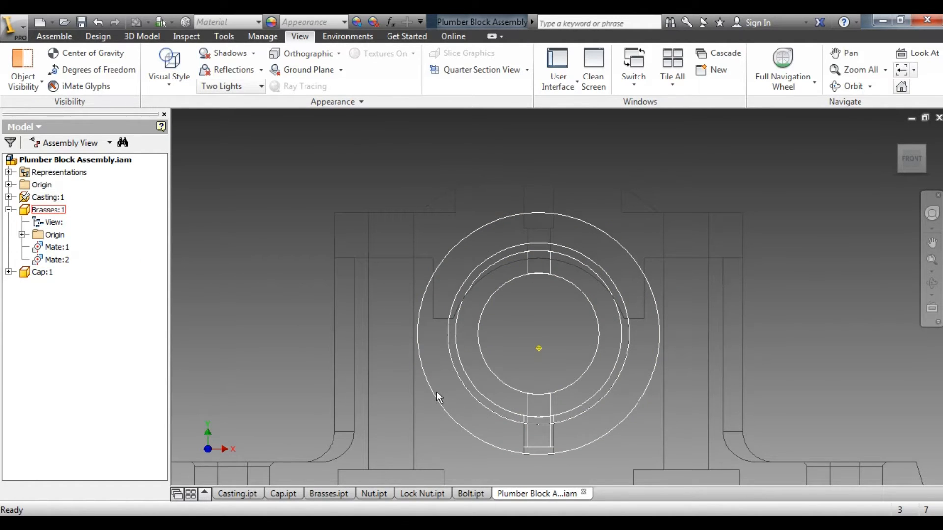
Examine the wireframe assembly from the front and at an angle, and return its visual style to Shaded
{"action": "left_click", "coordinate": [159, 71]}
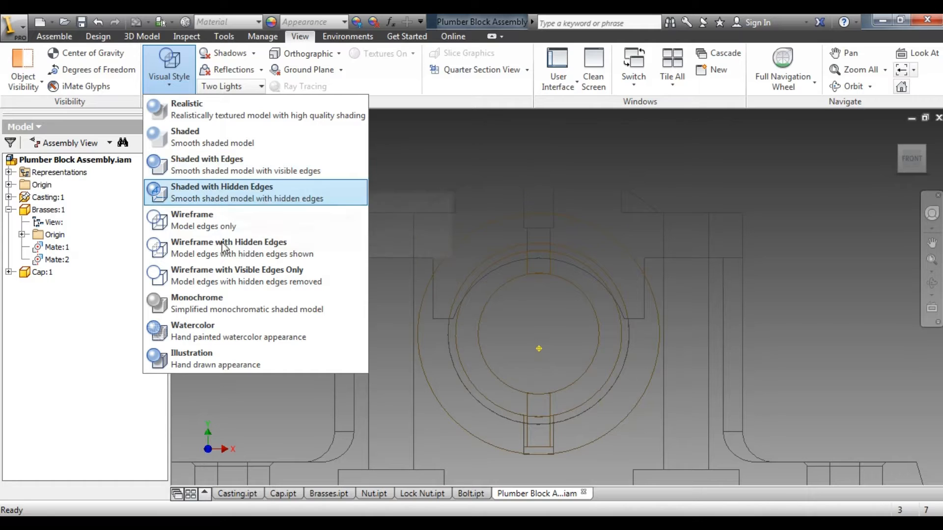
{"action": "left_click", "coordinate": [211, 219]}
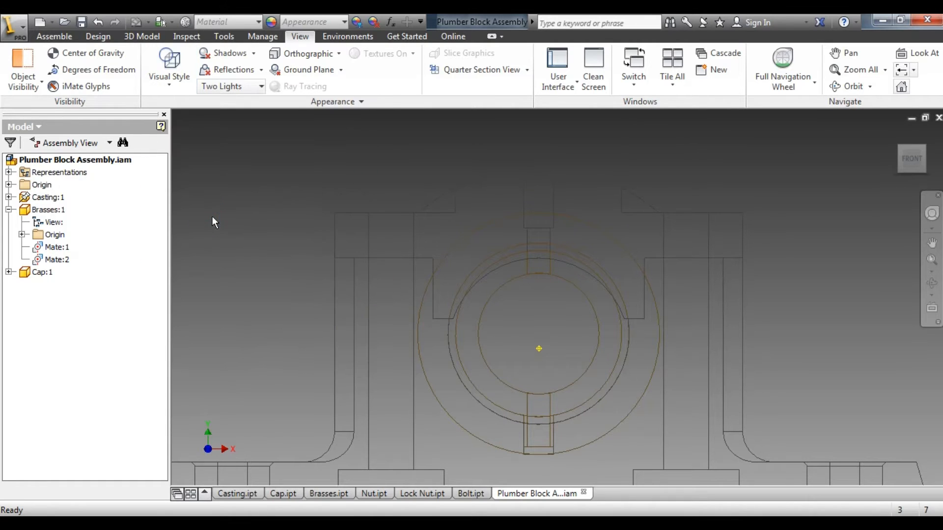
{"action": "scroll", "coordinate": [376, 226], "scroll_direction": "down", "scroll_amount": 3}
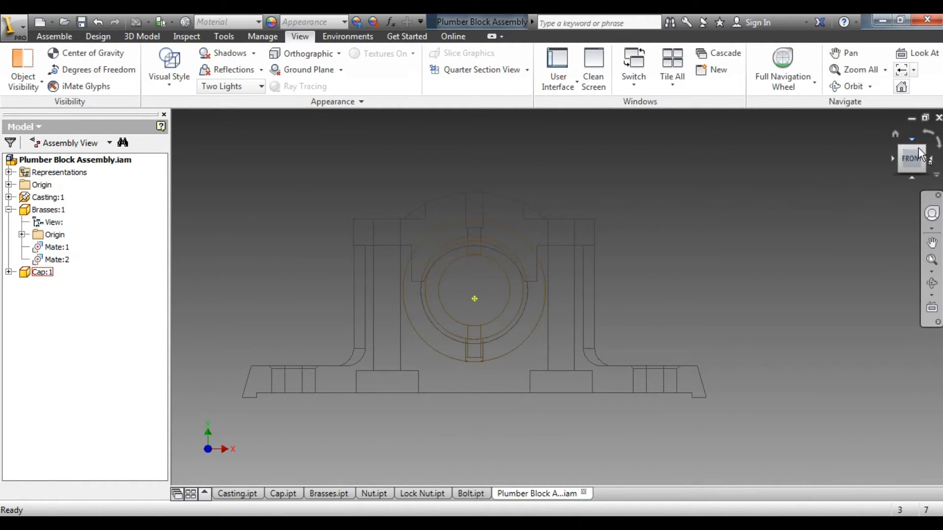
{"action": "mouse_move", "coordinate": [924, 153]}
{"action": "left_mouse_down"}
{"action": "mouse_move", "coordinate": [920, 145]}
{"action": "mouse_move", "coordinate": [896, 179]}
{"action": "mouse_move", "coordinate": [905, 149]}
{"action": "left_mouse_up"}
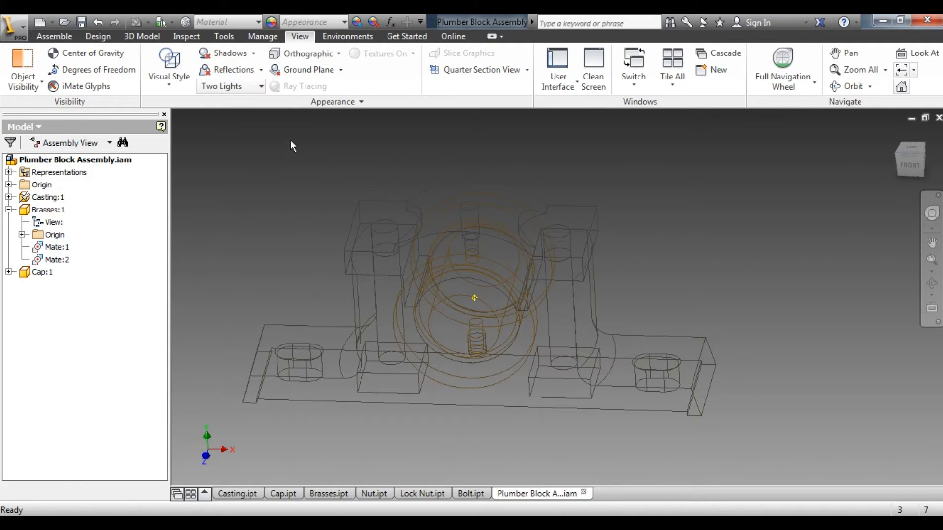
{"action": "left_click", "coordinate": [172, 85]}
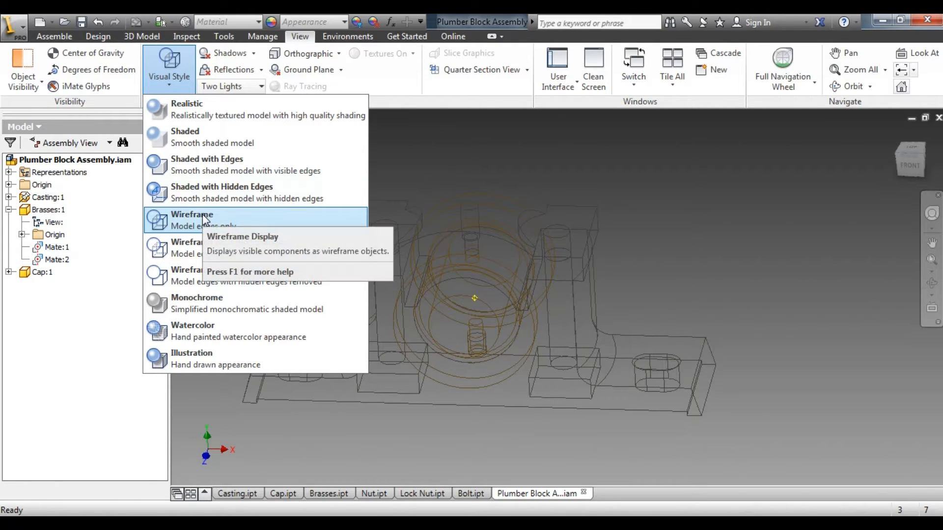
{"action": "left_click", "coordinate": [205, 141]}
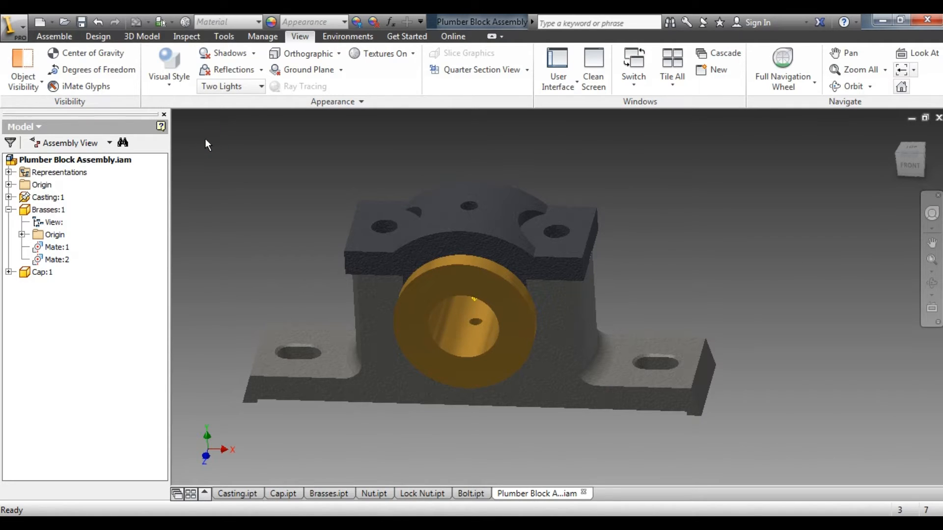
Delete the cap from the assembly
{"action": "left_click", "coordinate": [31, 275]}
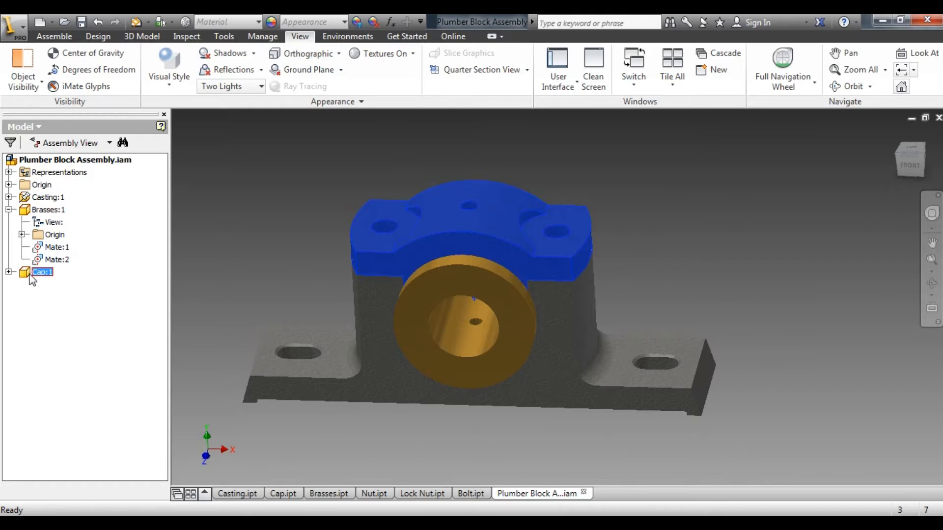
{"action": "right_click", "coordinate": [30, 274]}
{"action": "left_click", "coordinate": [54, 212]}
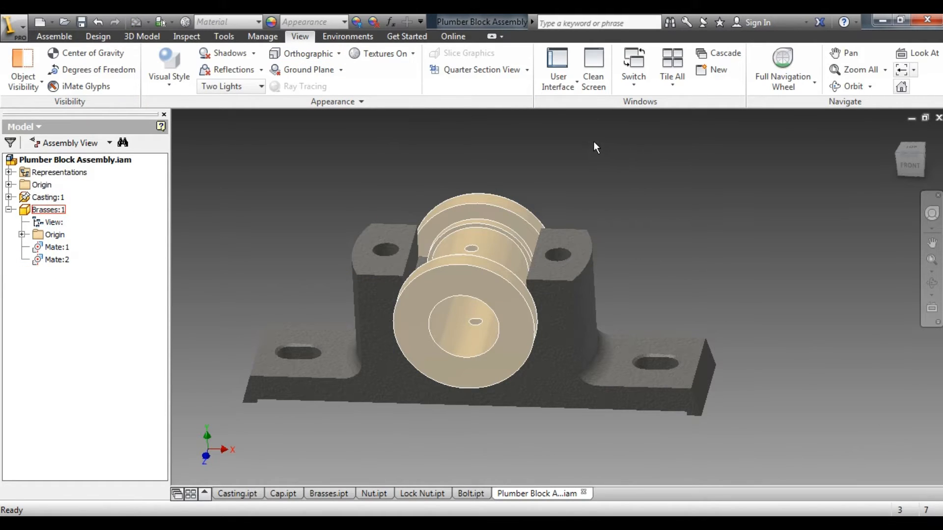
Place a single instance of the Cap part from the Plumber Block folder above and to the right of the casting
{"action": "left_click", "coordinate": [53, 36]}
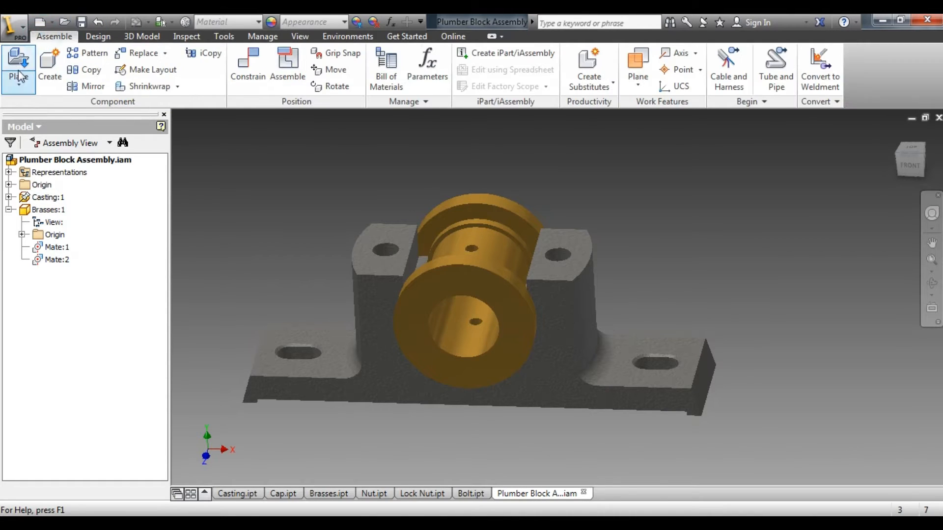
{"action": "left_click", "coordinate": [19, 60]}
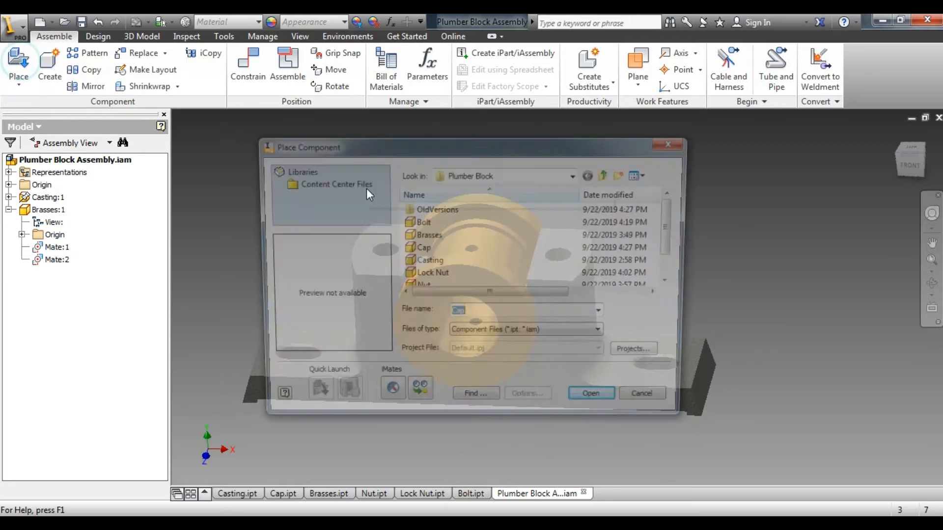
{"action": "left_click", "coordinate": [424, 249]}
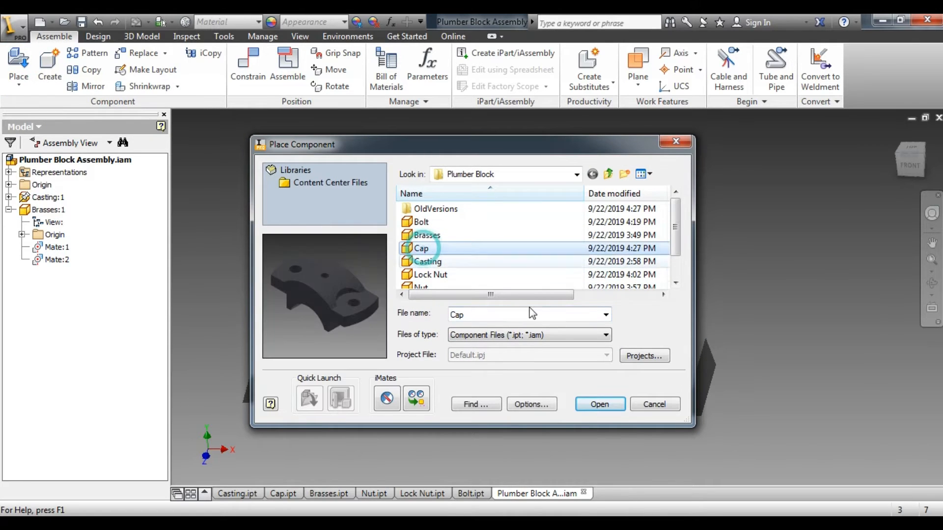
{"action": "left_click", "coordinate": [601, 404]}
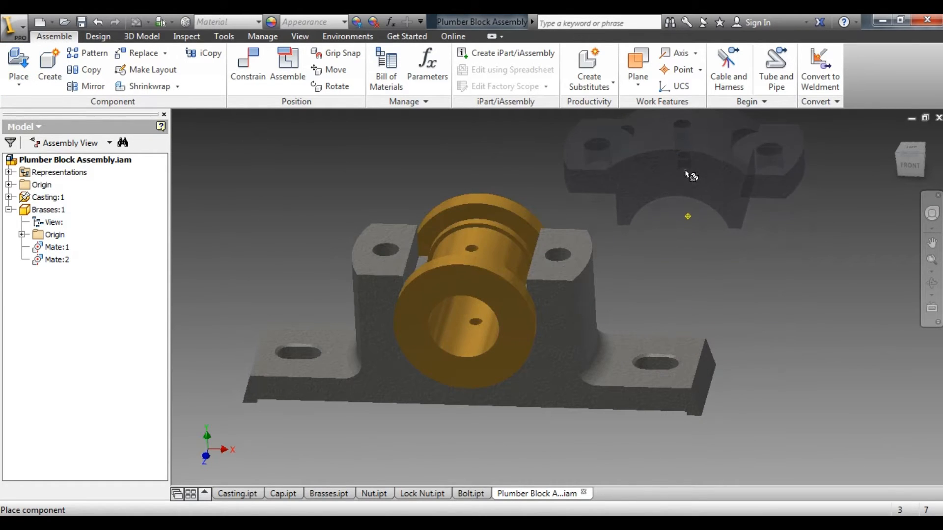
{"action": "left_click", "coordinate": [704, 136]}
{"action": "right_click", "coordinate": [711, 258]}
{"action": "left_click", "coordinate": [765, 268]}
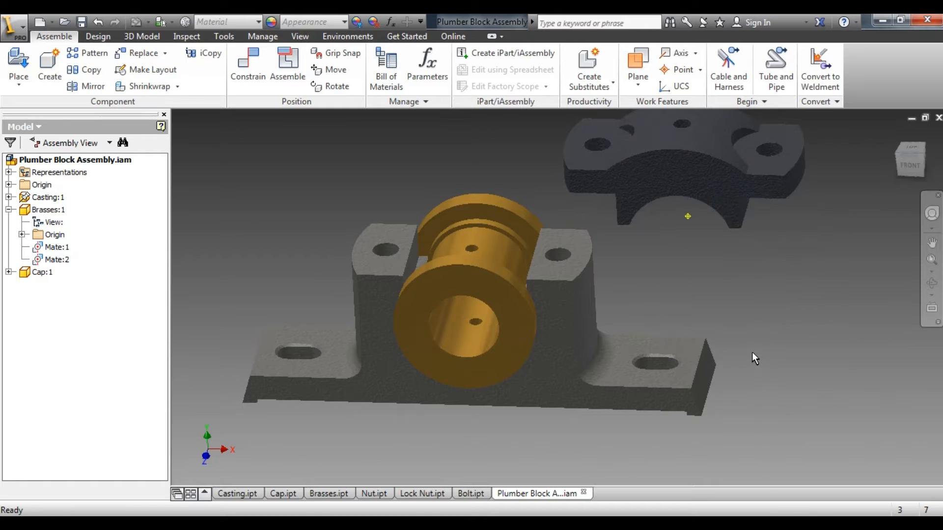
Mate the axis of the new cap's right bolt hole to the axis of the casting's right bolt hole, with 0.000 in offset
{"action": "scroll", "coordinate": [697, 361], "scroll_direction": "down", "scroll_amount": 2}
{"action": "scroll", "coordinate": [719, 334], "scroll_direction": "up", "scroll_amount": 4}
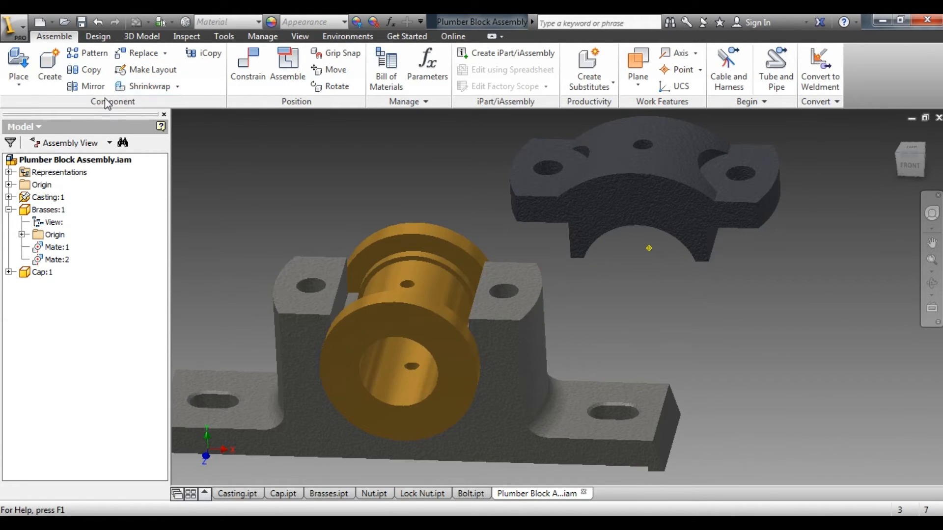
{"action": "left_click", "coordinate": [248, 61]}
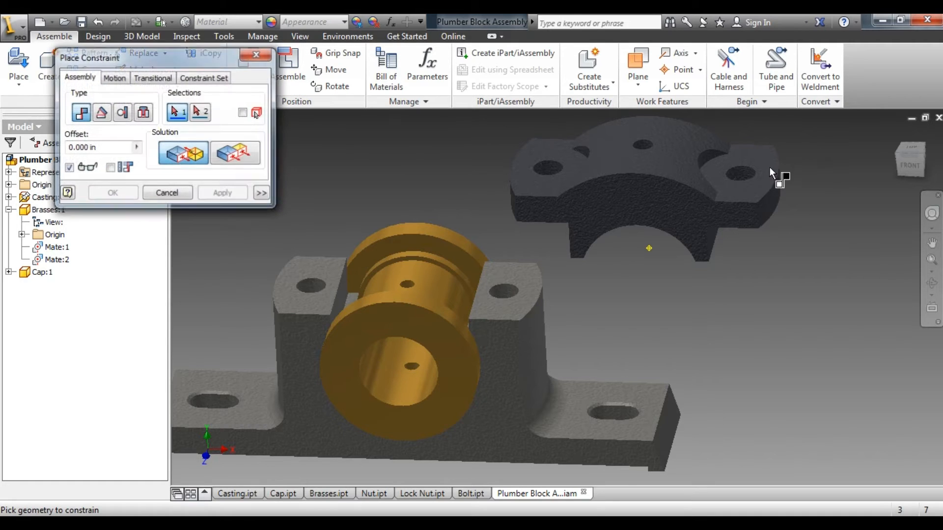
{"action": "left_click", "coordinate": [742, 173]}
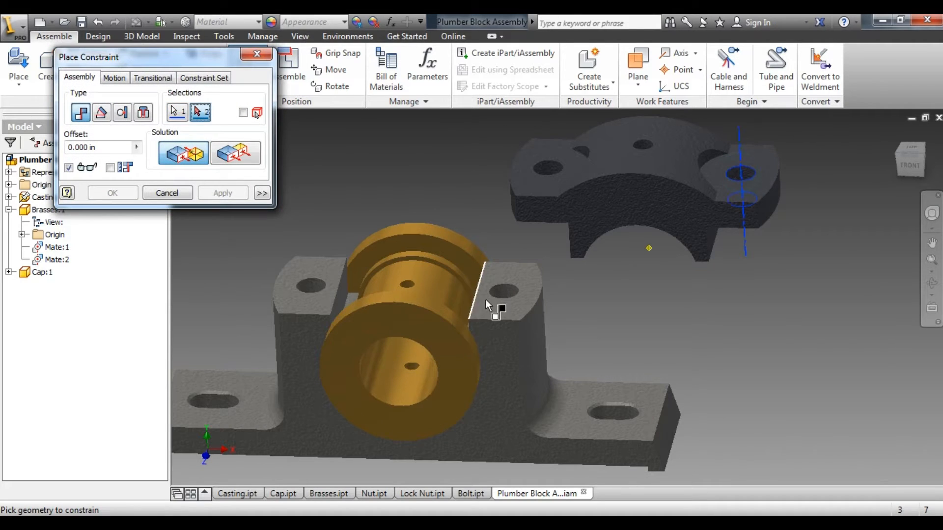
{"action": "left_click", "coordinate": [502, 291]}
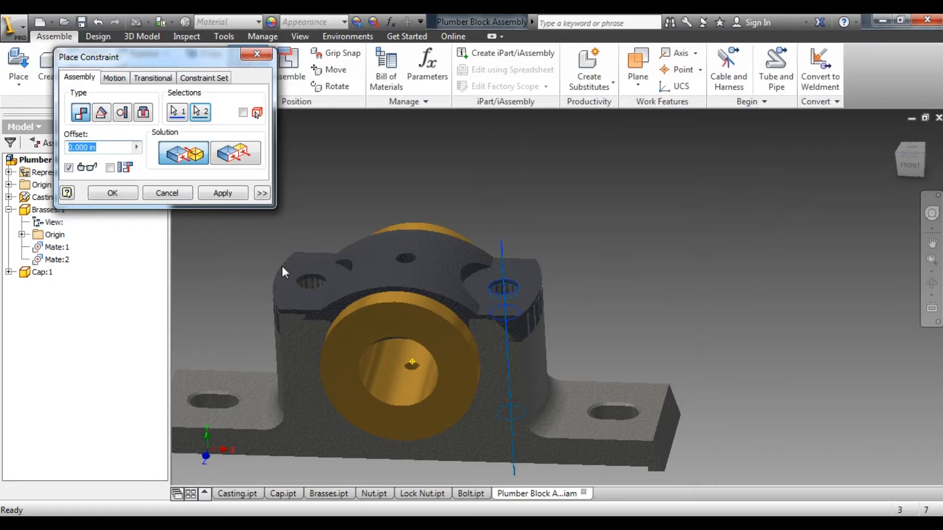
{"action": "left_click", "coordinate": [222, 193]}
{"action": "key", "text": "Escape"}
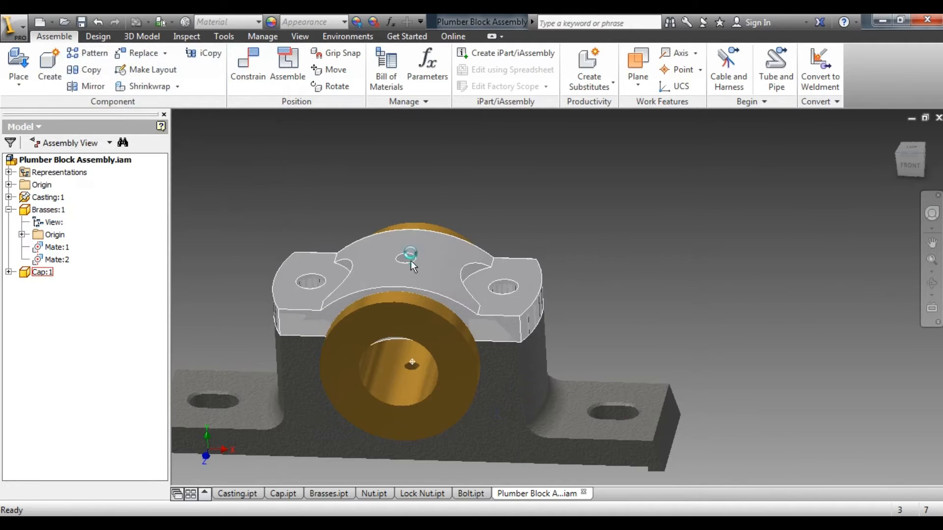
Lift the cap off the casting and mate its left bolt hole axis to the casting's left bolt hole axis with 0.000 in offset
{"action": "left_click_drag", "start_coordinate": [410, 260], "coordinate": [409, 168]}
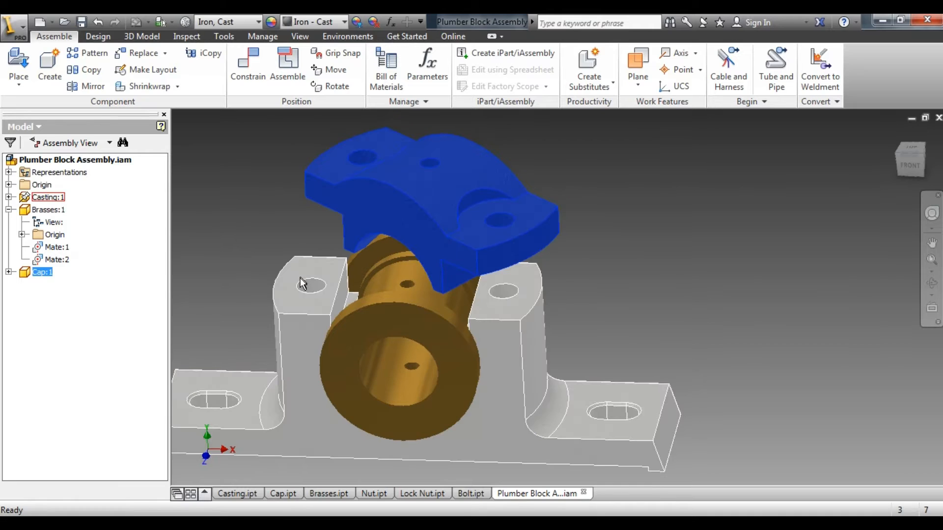
{"action": "left_click", "coordinate": [248, 61]}
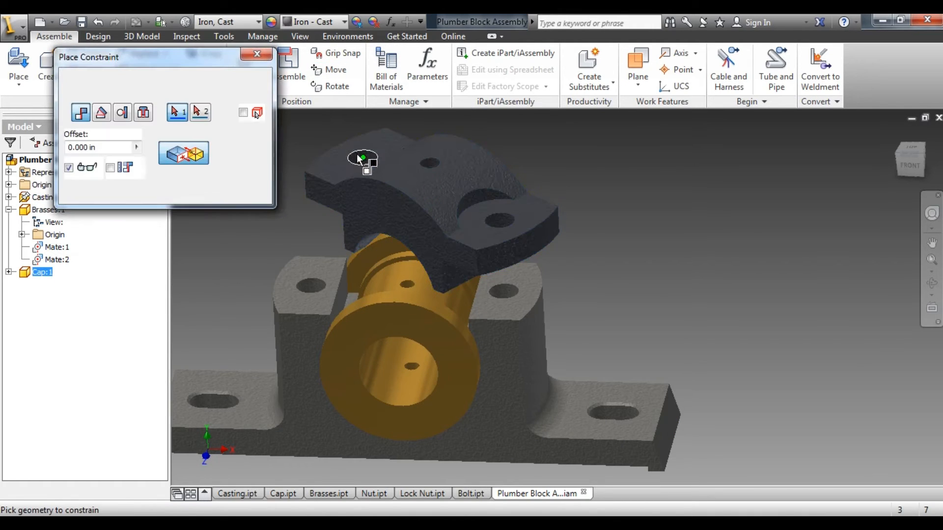
{"action": "left_click", "coordinate": [359, 156]}
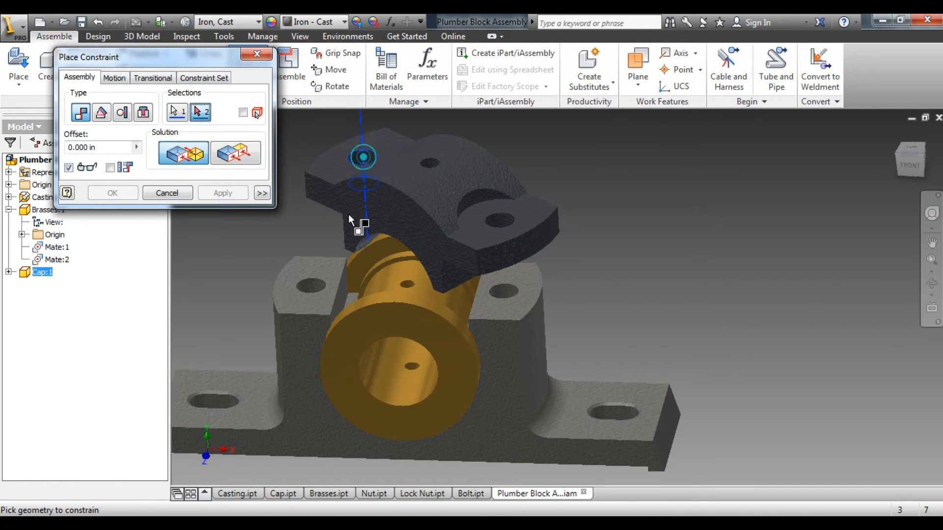
{"action": "left_click", "coordinate": [308, 287]}
{"action": "left_click", "coordinate": [230, 193]}
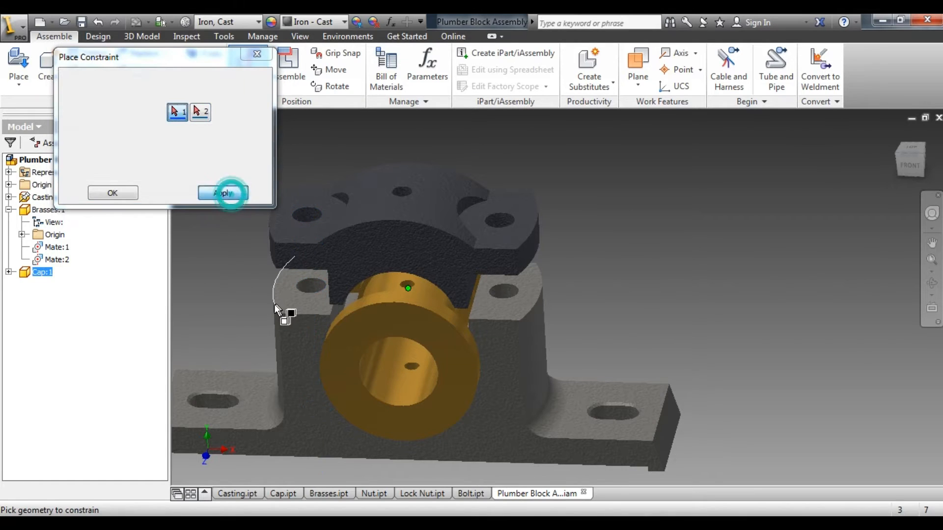
Mate the underside face of the cap's right lug to the casting's top face beside the right bolt hole with 0.000 in offset
{"action": "left_click", "coordinate": [922, 159]}
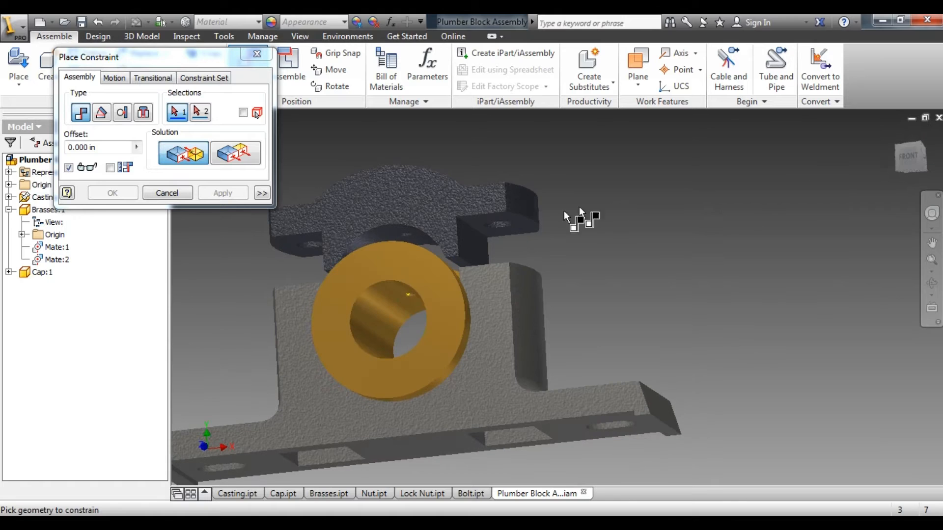
{"action": "left_click", "coordinate": [523, 223]}
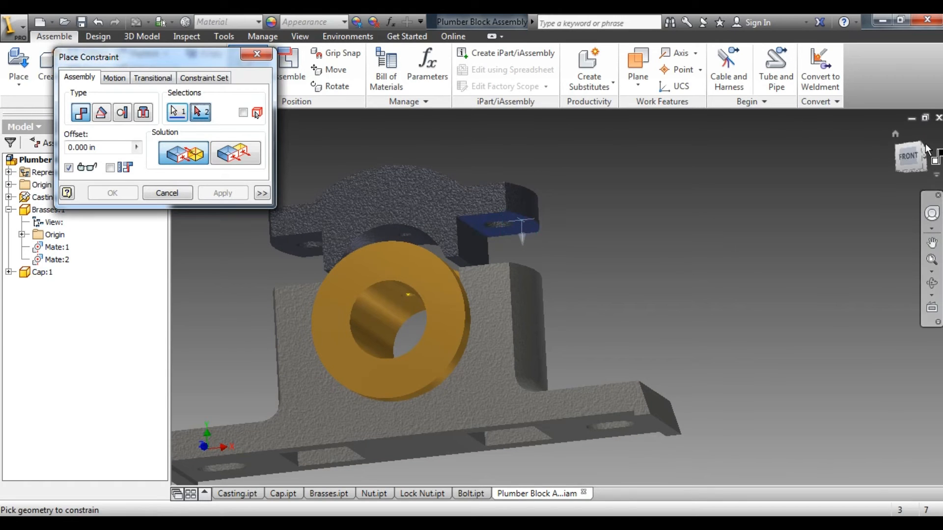
{"action": "left_click_drag", "start_coordinate": [921, 152], "coordinate": [911, 237]}
{"action": "left_click", "coordinate": [524, 327]}
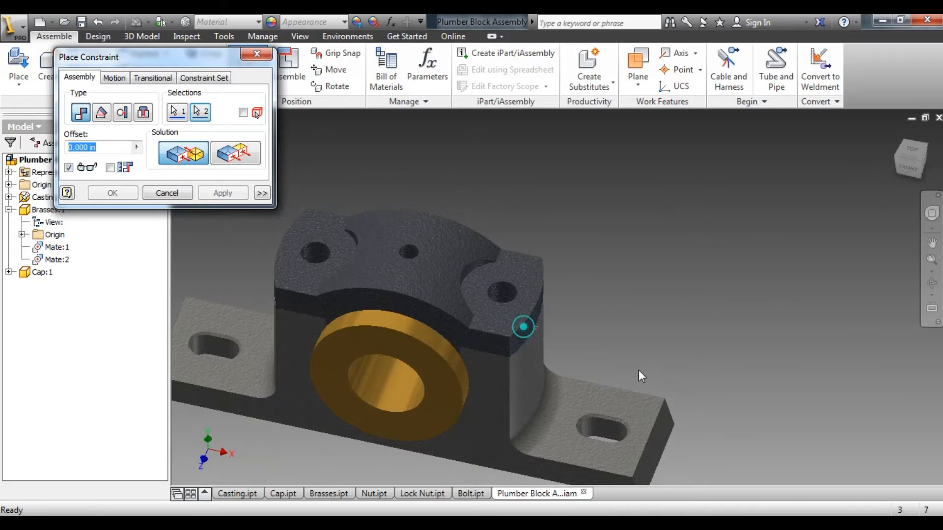
{"action": "left_click", "coordinate": [224, 193]}
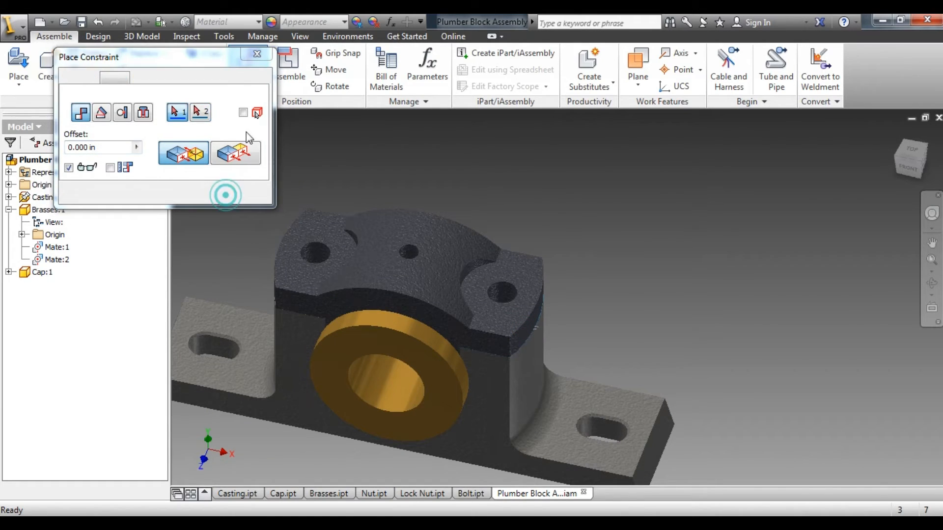
{"action": "left_click", "coordinate": [257, 54]}
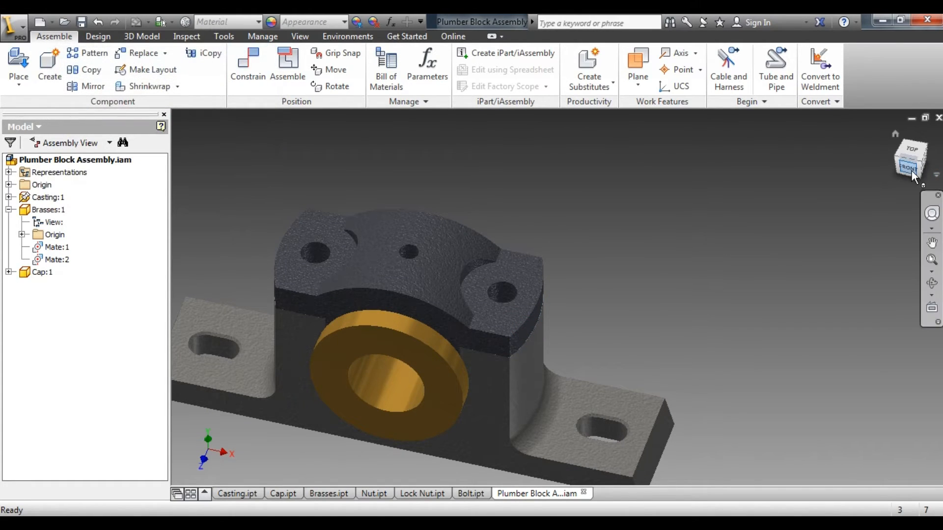
Examine the cap's fit on the casting and brasses from the front in Wireframe, and return the visual style to Shaded
{"action": "left_click", "coordinate": [909, 167]}
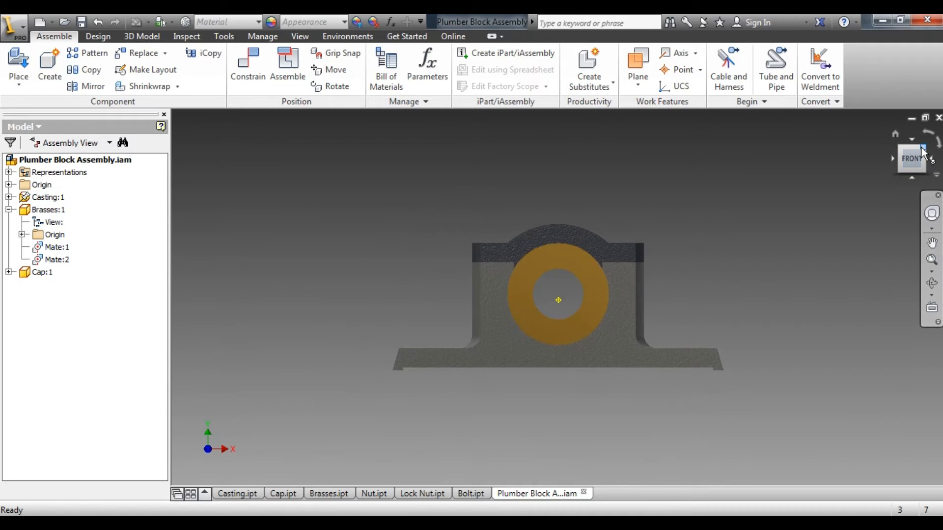
{"action": "left_click", "coordinate": [923, 151]}
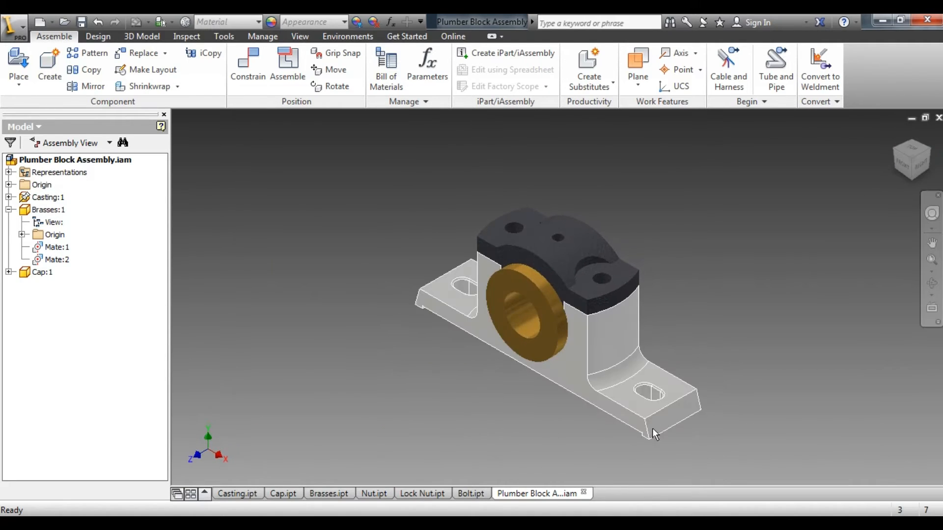
{"action": "left_click", "coordinate": [904, 169]}
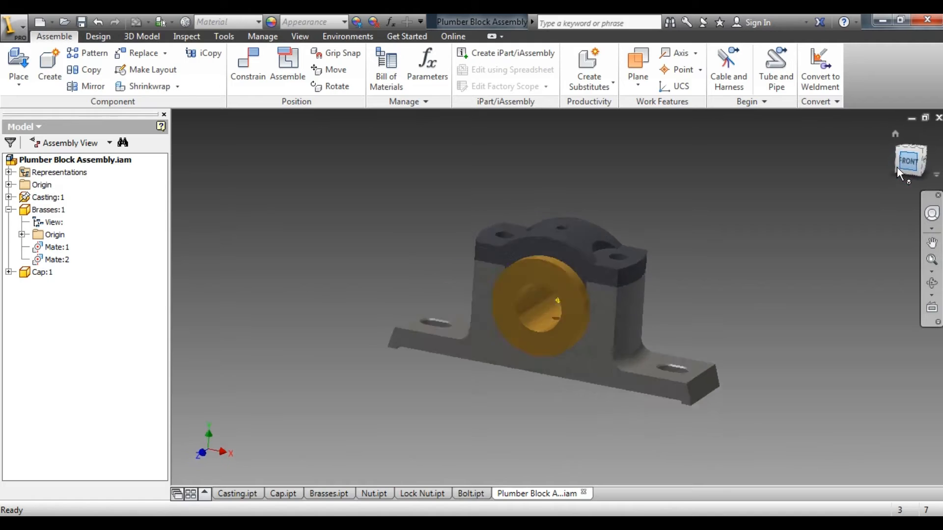
{"action": "left_click", "coordinate": [300, 36]}
{"action": "left_click", "coordinate": [181, 78]}
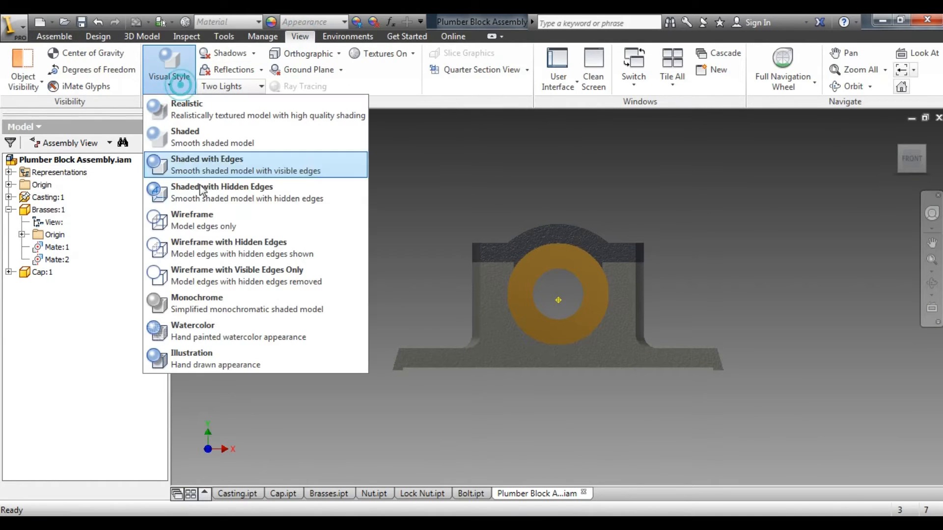
{"action": "left_click", "coordinate": [201, 218]}
{"action": "scroll", "coordinate": [604, 275], "scroll_direction": "up", "scroll_amount": 5}
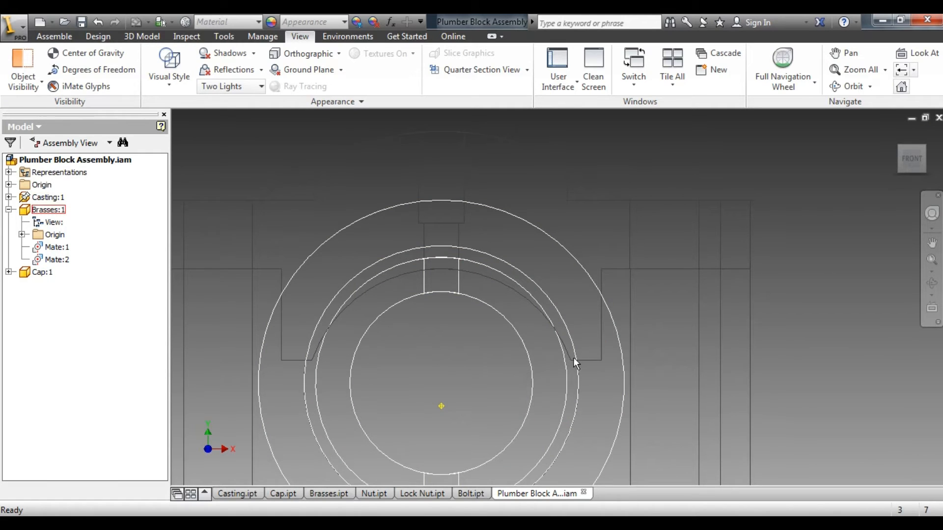
{"action": "scroll", "coordinate": [385, 345], "scroll_direction": "down", "scroll_amount": 4}
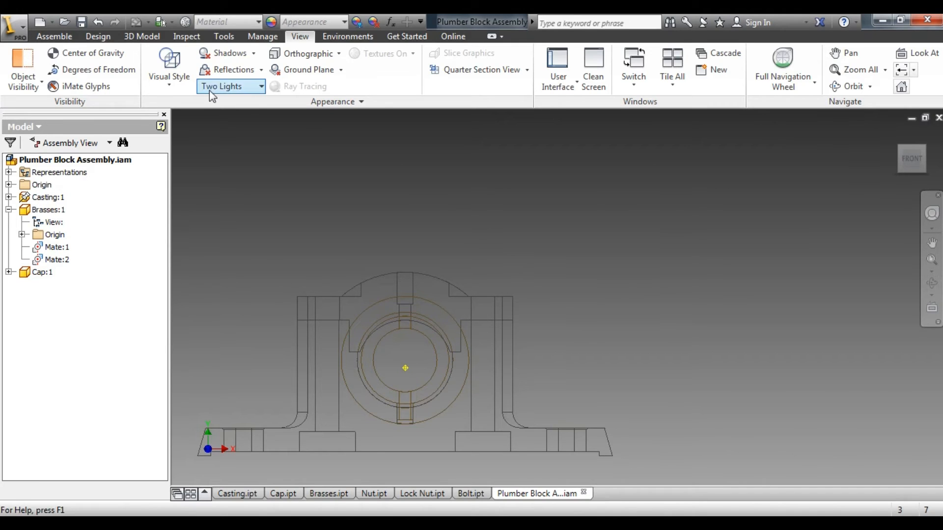
{"action": "left_click", "coordinate": [174, 84]}
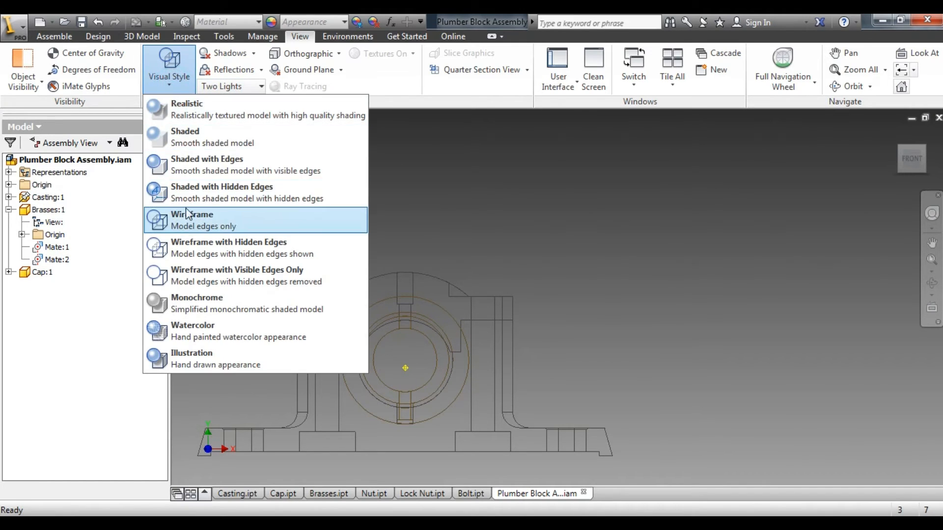
{"action": "left_click", "coordinate": [194, 136]}
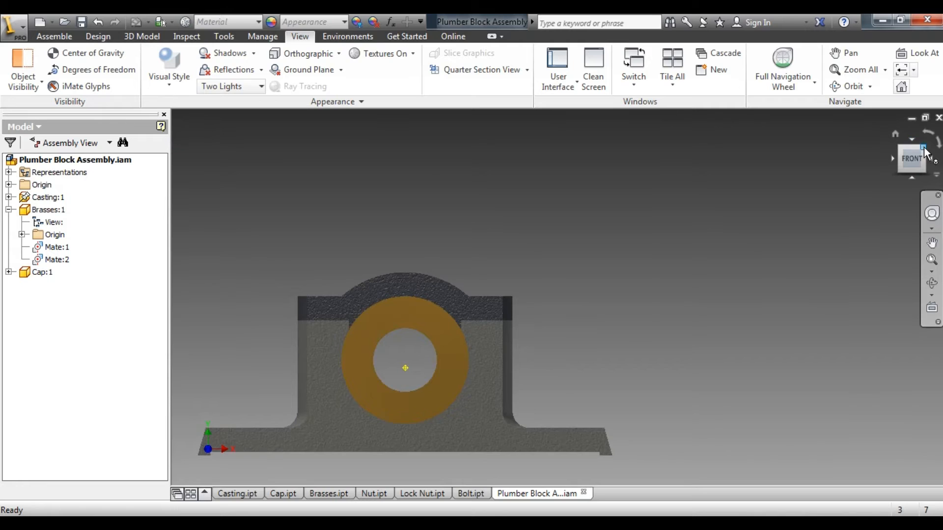
{"action": "left_click", "coordinate": [924, 148]}
Delete the face-to-face mate between the cap's underside and the casting's top
{"action": "left_click", "coordinate": [52, 260]}
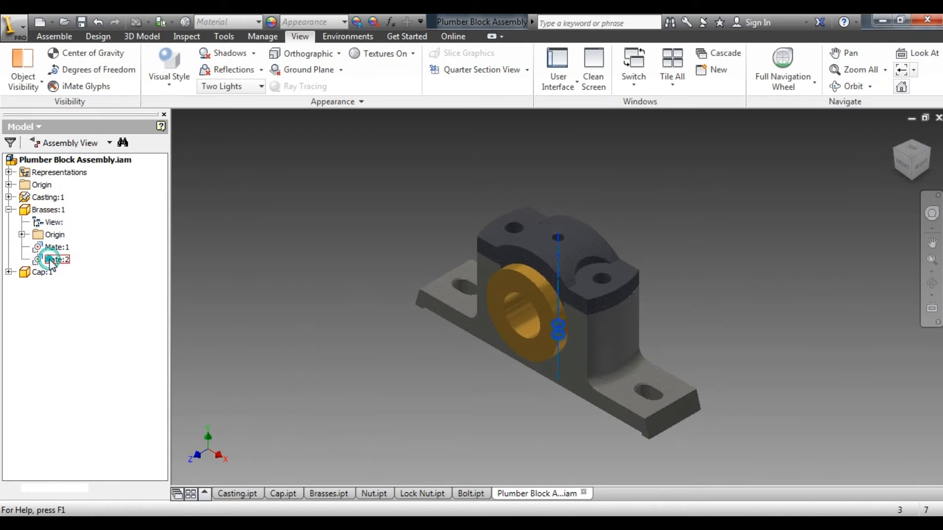
{"action": "left_click", "coordinate": [8, 272]}
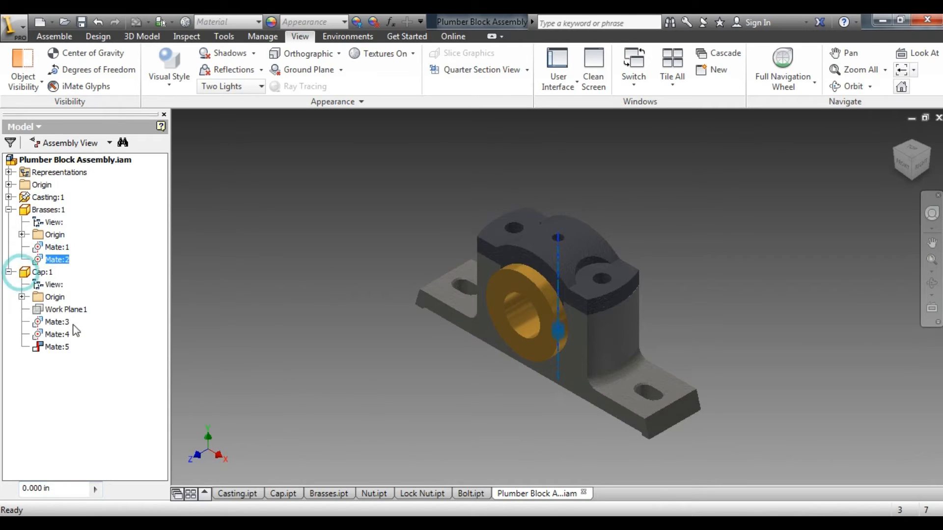
{"action": "right_click", "coordinate": [56, 348]}
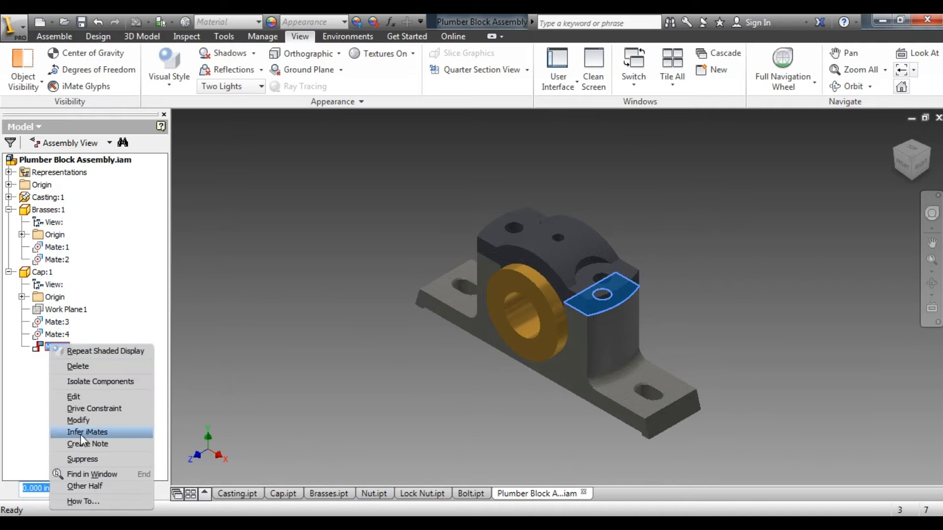
{"action": "left_click", "coordinate": [88, 366]}
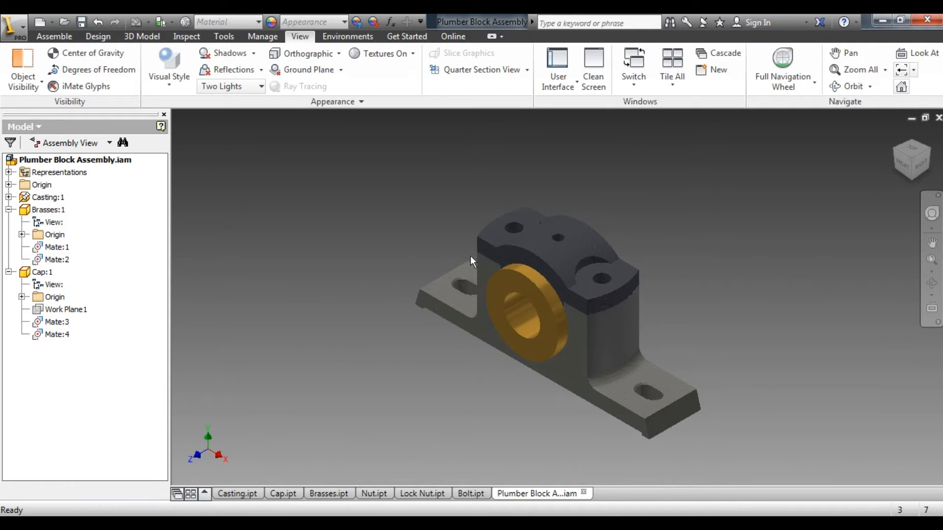
Lift the cap and mate the axis of its semicircular bore to the axis of the brasses' outer cylinder with 0.000 in offset
{"action": "left_click_drag", "start_coordinate": [547, 256], "coordinate": [581, 177]}
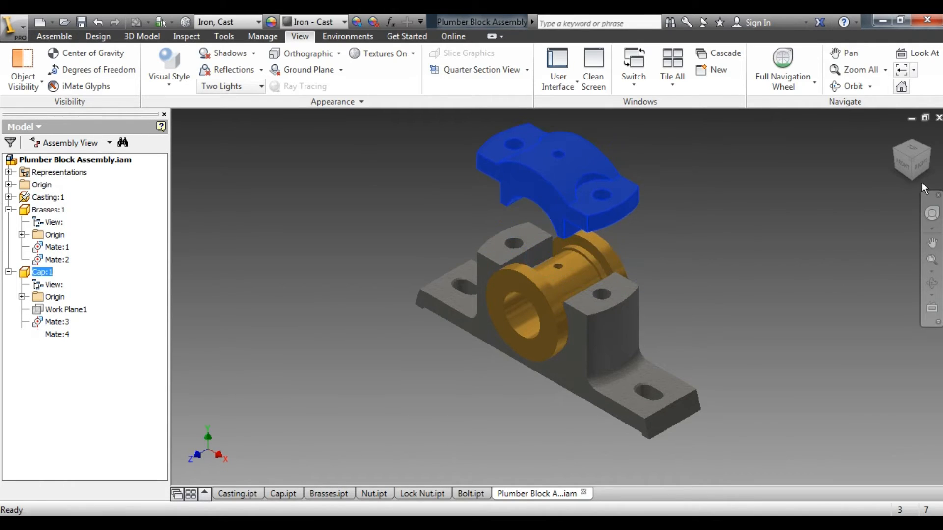
{"action": "left_click", "coordinate": [912, 160]}
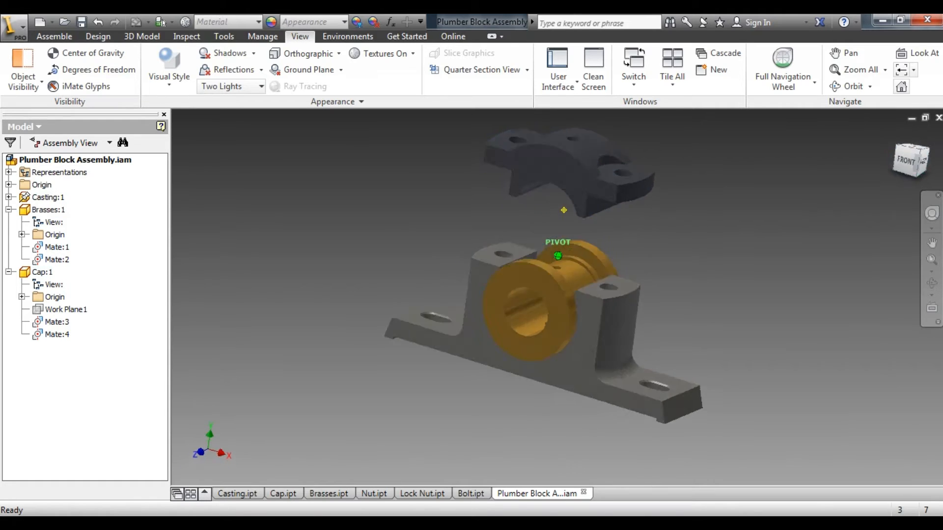
{"action": "left_click", "coordinate": [40, 37]}
{"action": "left_click", "coordinate": [245, 70]}
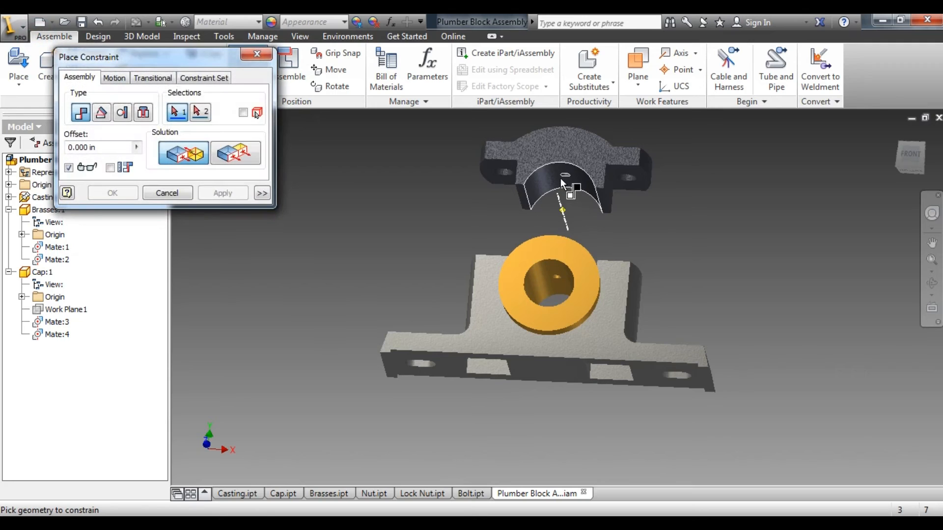
{"action": "left_click", "coordinate": [560, 178]}
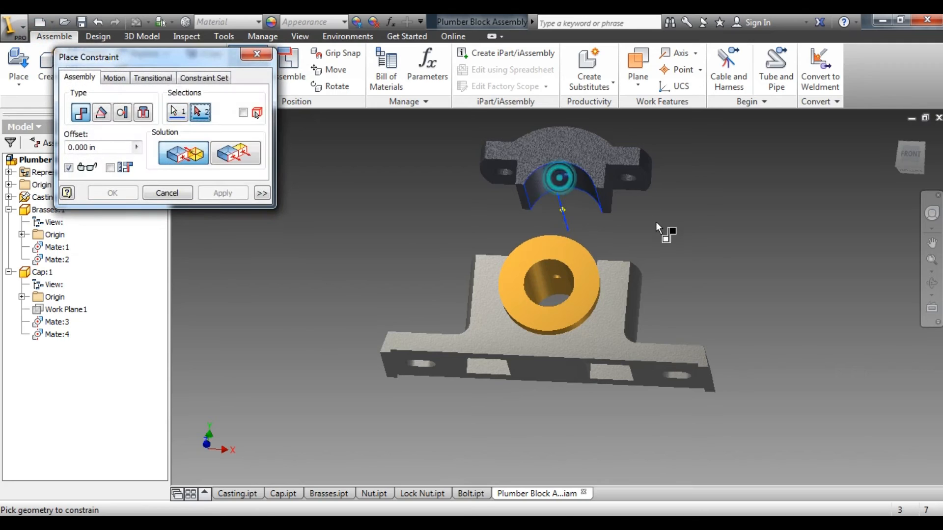
{"action": "left_click", "coordinate": [905, 147]}
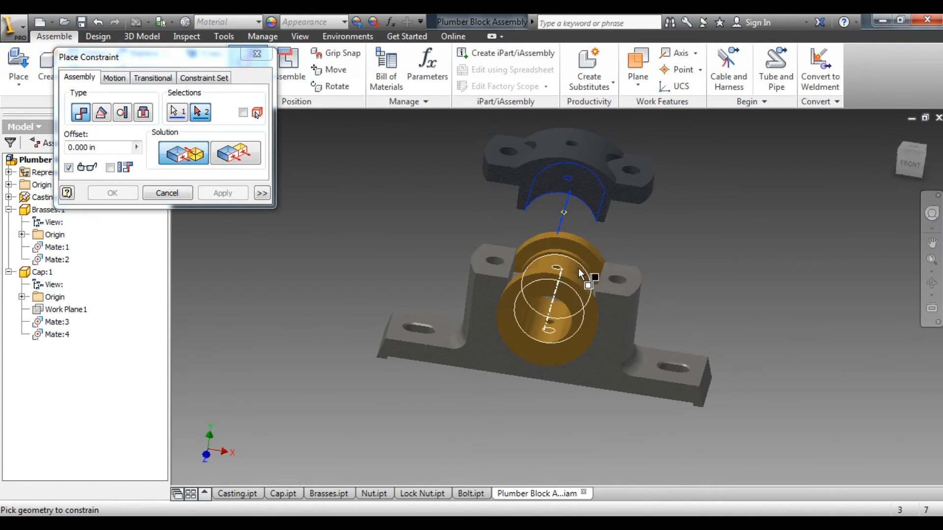
{"action": "left_click", "coordinate": [576, 267]}
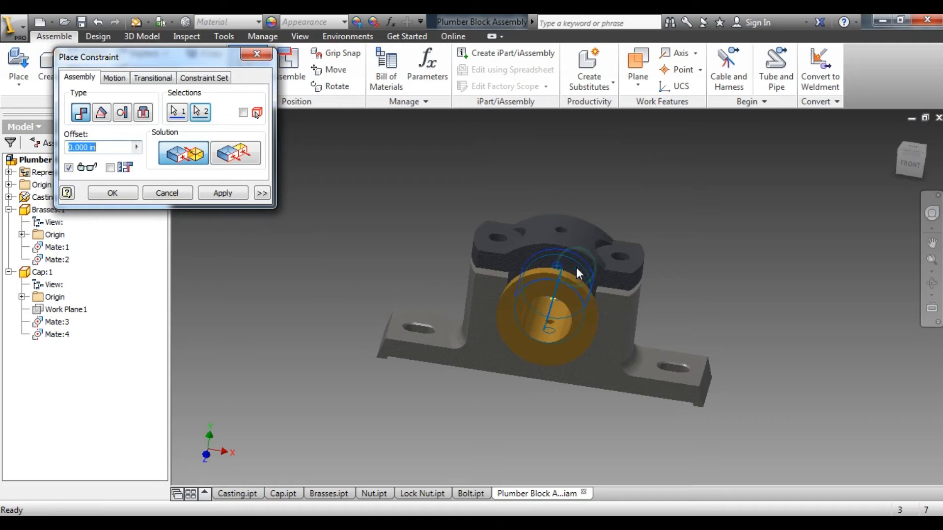
{"action": "left_click", "coordinate": [221, 194]}
{"action": "left_click", "coordinate": [256, 53]}
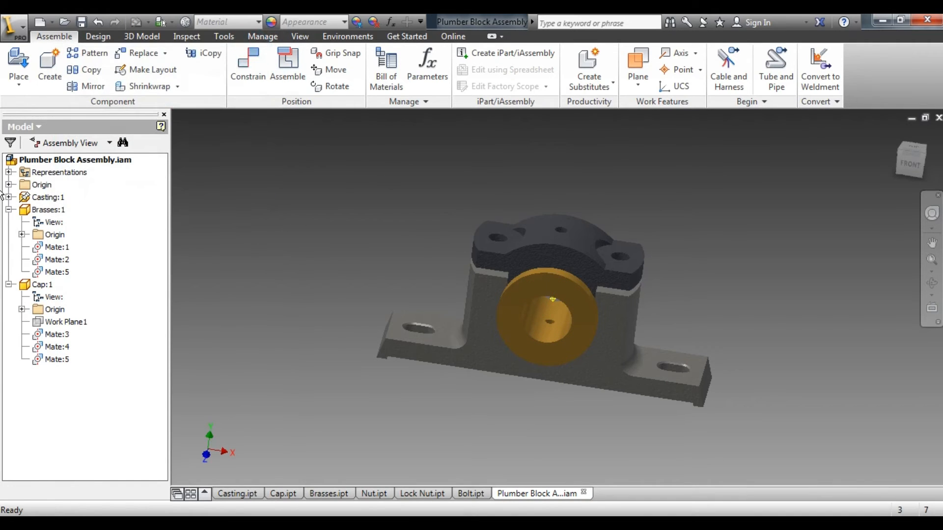
Check the cap's bore against the brasses in a front Wireframe view, then inspect the Shaded assembly from above and below
{"action": "left_click", "coordinate": [912, 164]}
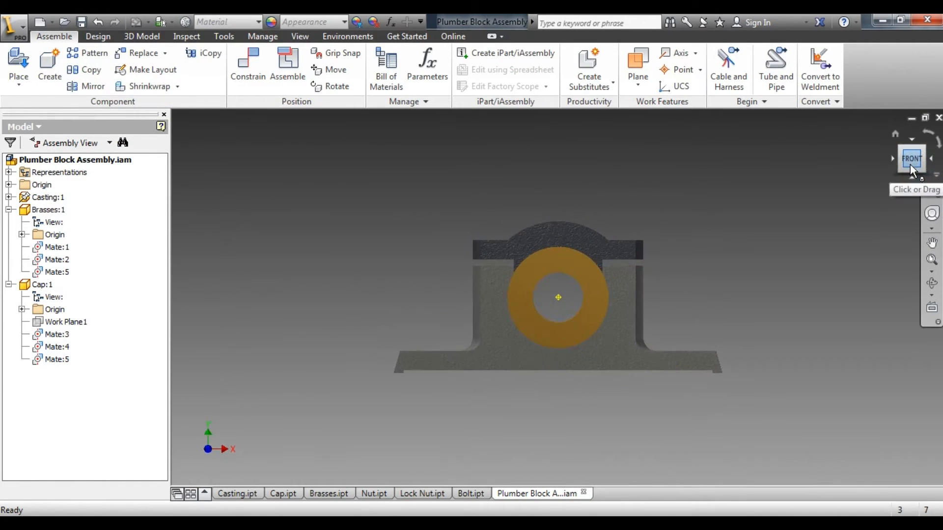
{"action": "left_click", "coordinate": [299, 36]}
{"action": "left_click", "coordinate": [169, 83]}
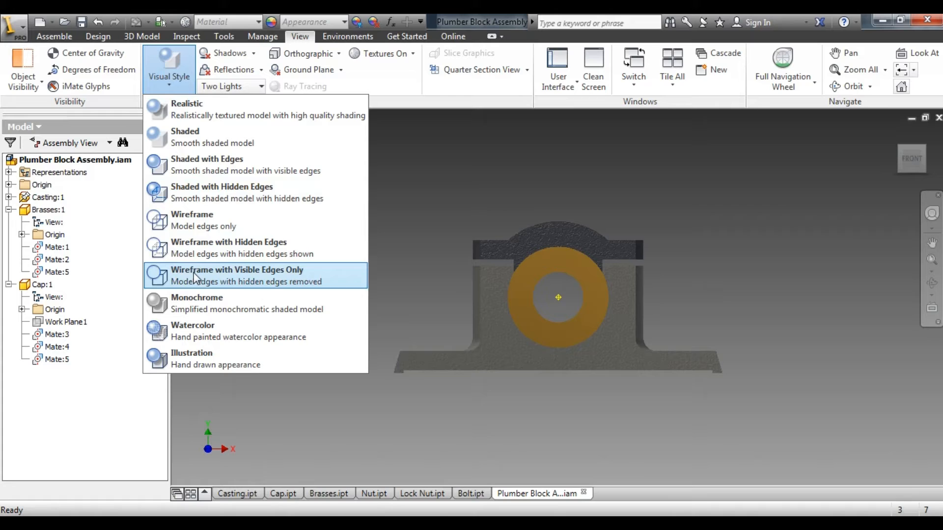
{"action": "left_click", "coordinate": [199, 220]}
{"action": "scroll", "coordinate": [607, 251], "scroll_direction": "up", "scroll_amount": 3}
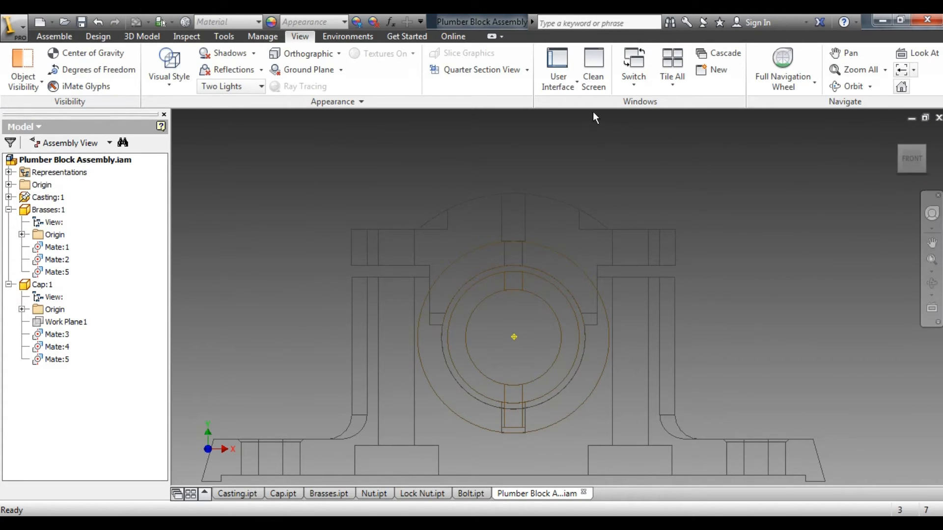
{"action": "left_click", "coordinate": [168, 69]}
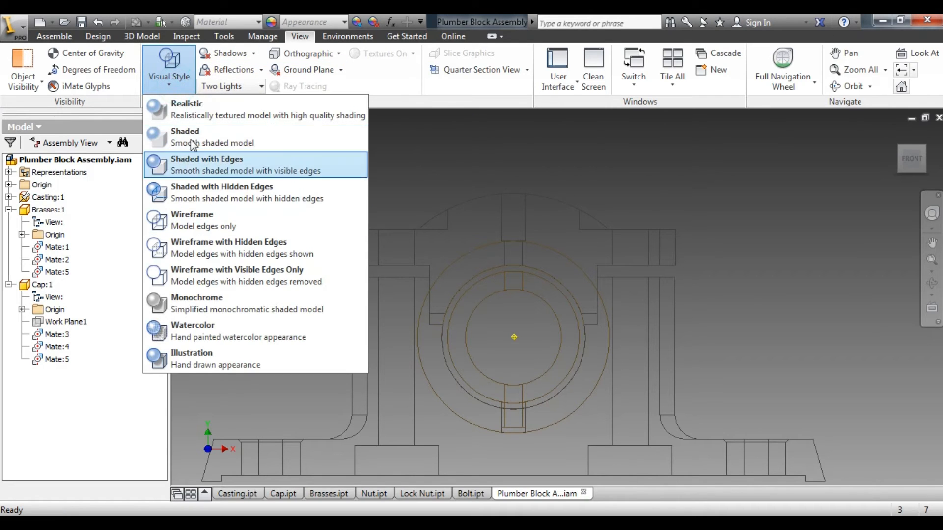
{"action": "left_click", "coordinate": [178, 131]}
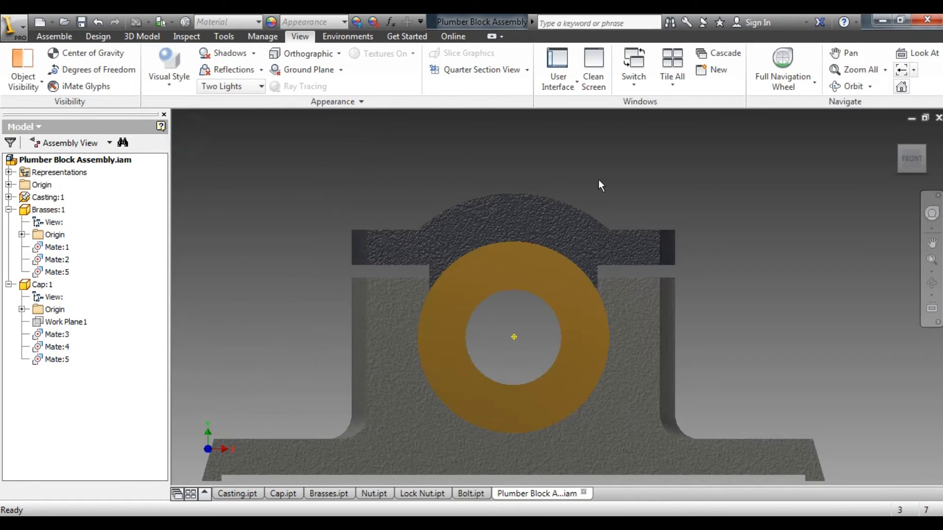
{"action": "left_click", "coordinate": [923, 154]}
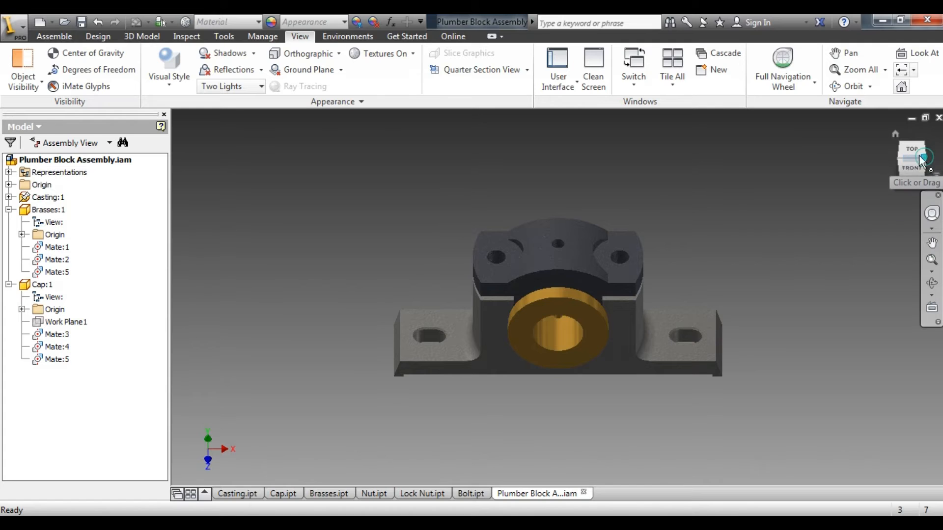
{"action": "left_click_drag", "start_coordinate": [912, 167], "coordinate": [906, 142]}
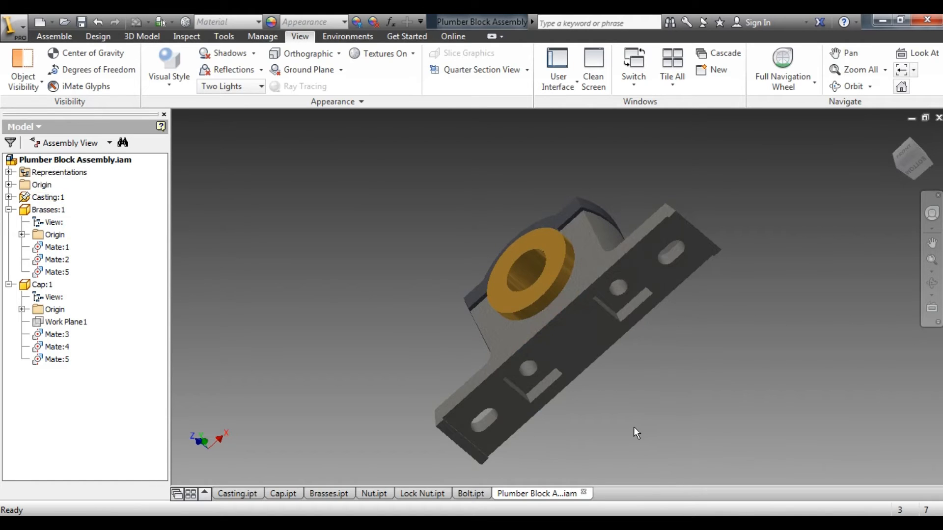
Place two instances of the Bolt part in the assembly, beside and below the casting
{"action": "left_click", "coordinate": [54, 37]}
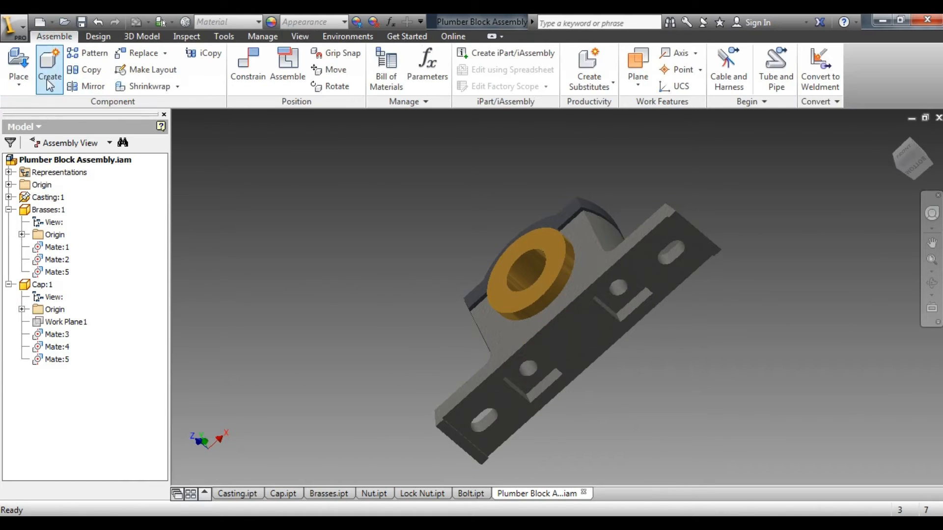
{"action": "left_click", "coordinate": [19, 63]}
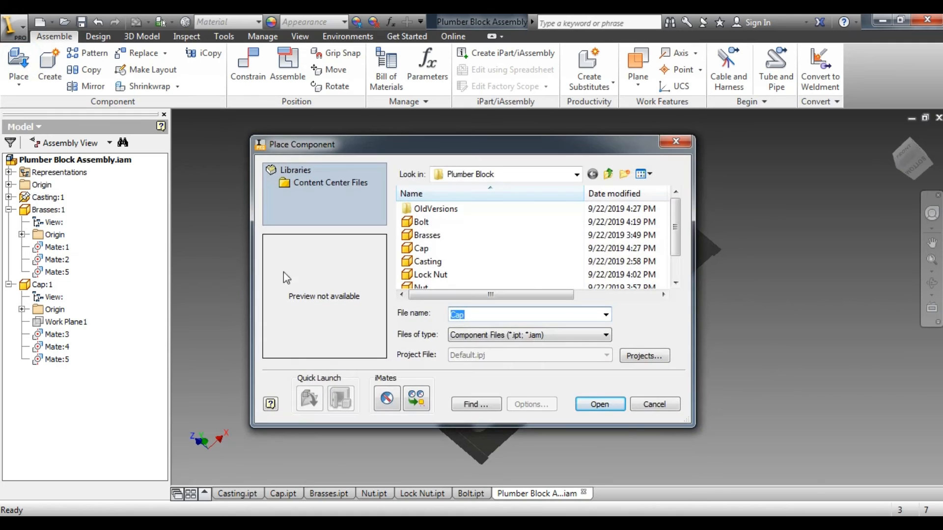
{"action": "left_click", "coordinate": [432, 222]}
{"action": "left_click_drag", "start_coordinate": [473, 142], "coordinate": [310, 108]}
{"action": "left_click", "coordinate": [434, 369]}
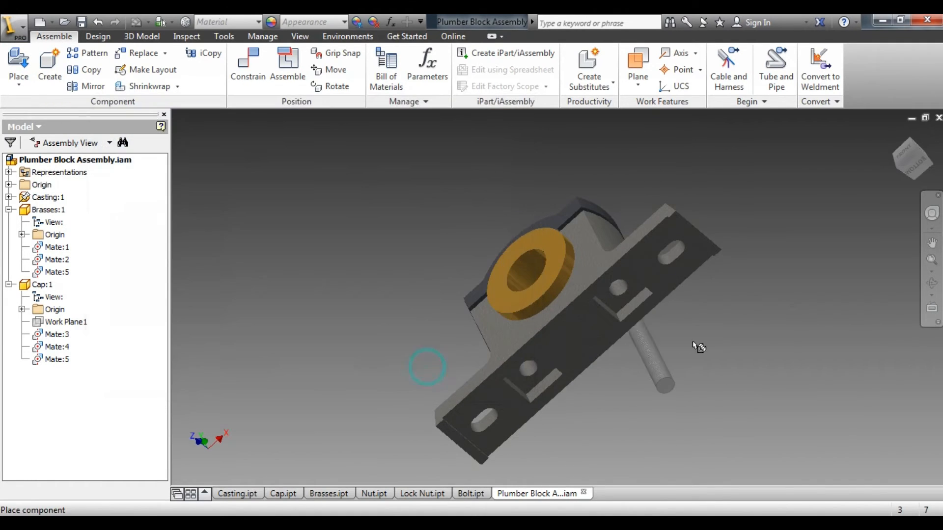
{"action": "left_click", "coordinate": [777, 362]}
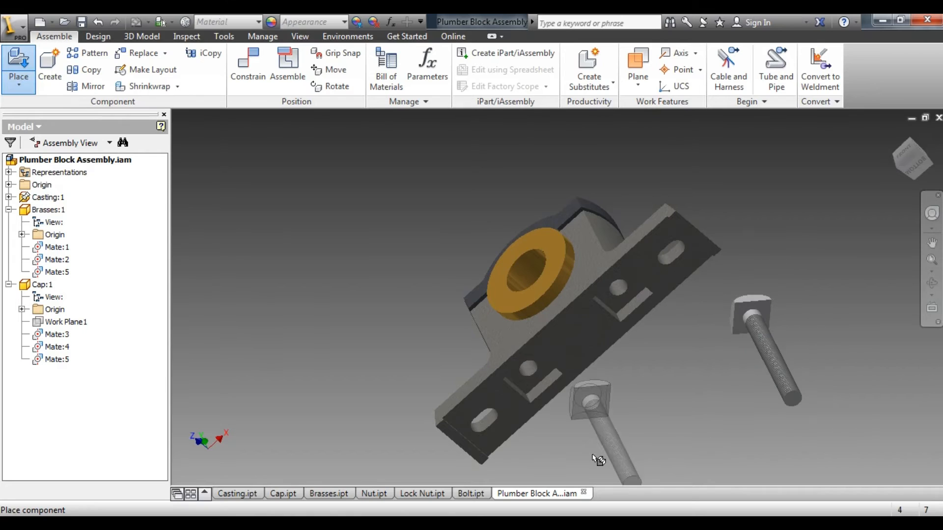
{"action": "left_click", "coordinate": [591, 453]}
{"action": "right_click", "coordinate": [803, 237]}
{"action": "left_click", "coordinate": [814, 238]}
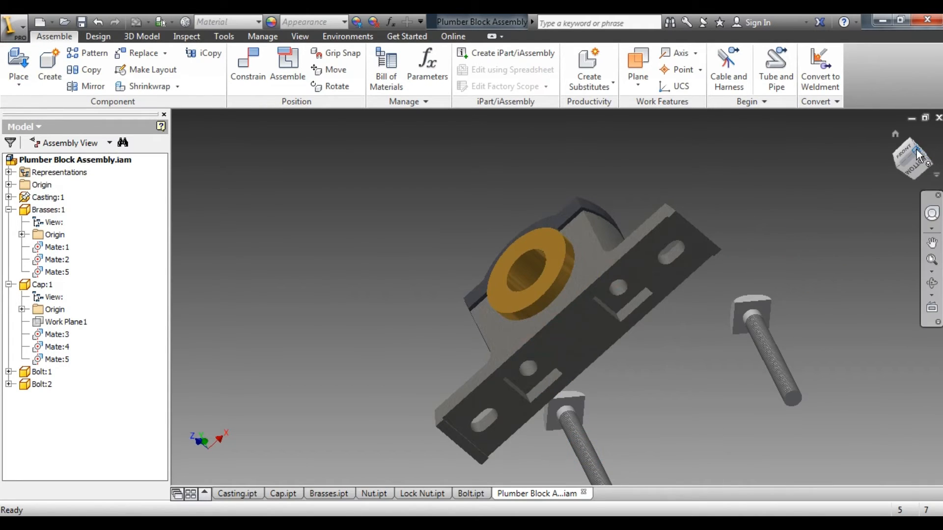
Mate the first bolt's axis to the casting's right-hand bolt hole with 0.000 in offset, and slide the bolt out below the base
{"action": "left_click_drag", "start_coordinate": [918, 156], "coordinate": [936, 188]}
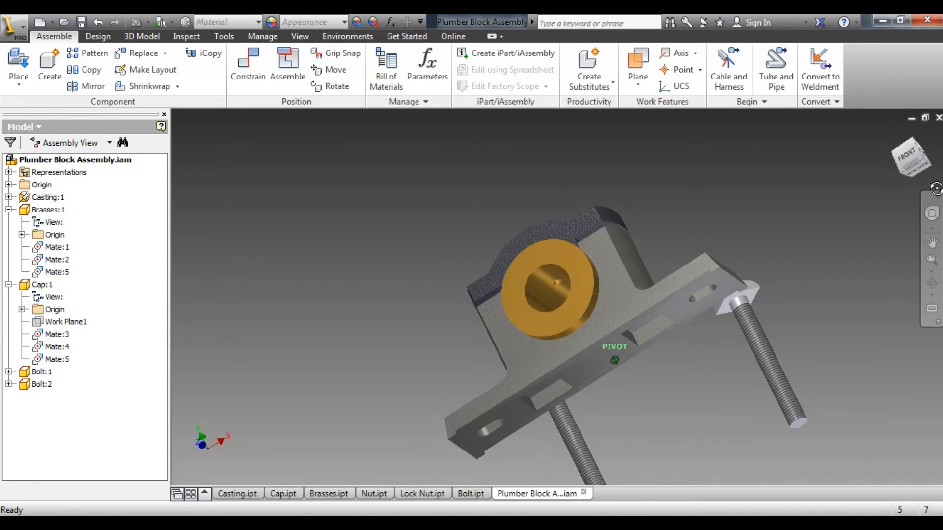
{"action": "left_click", "coordinate": [256, 79]}
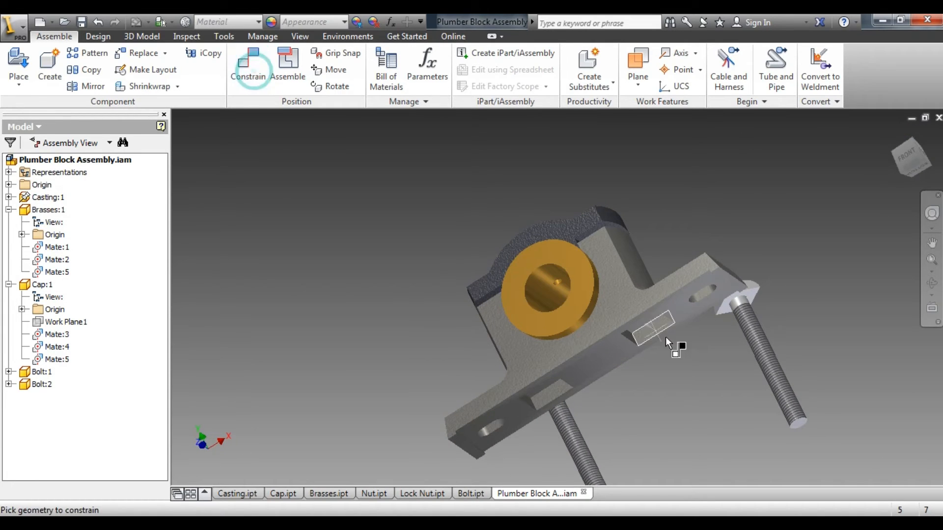
{"action": "left_click", "coordinate": [770, 360]}
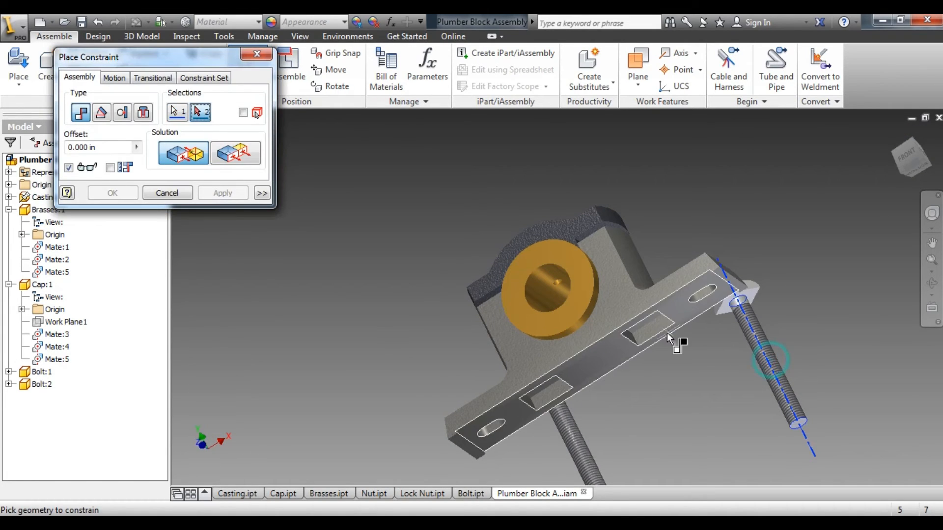
{"action": "left_click", "coordinate": [924, 163]}
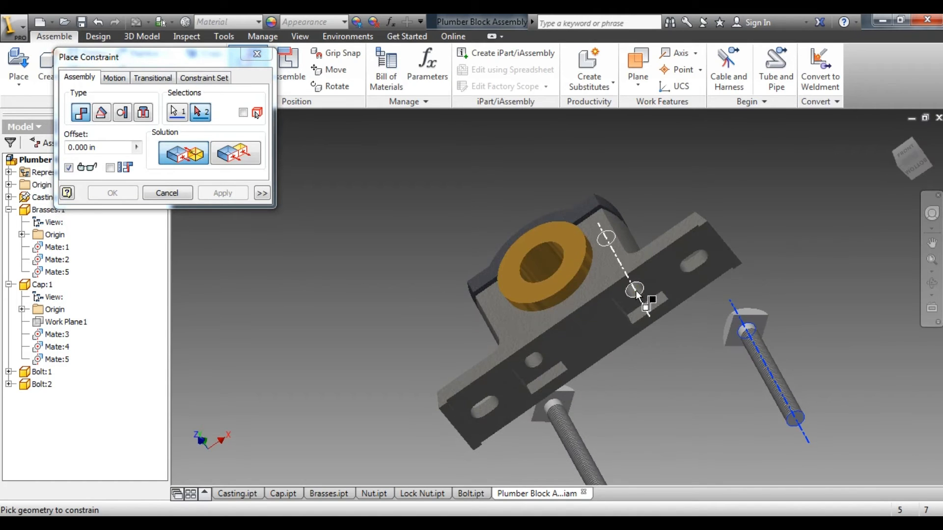
{"action": "left_click", "coordinate": [638, 291]}
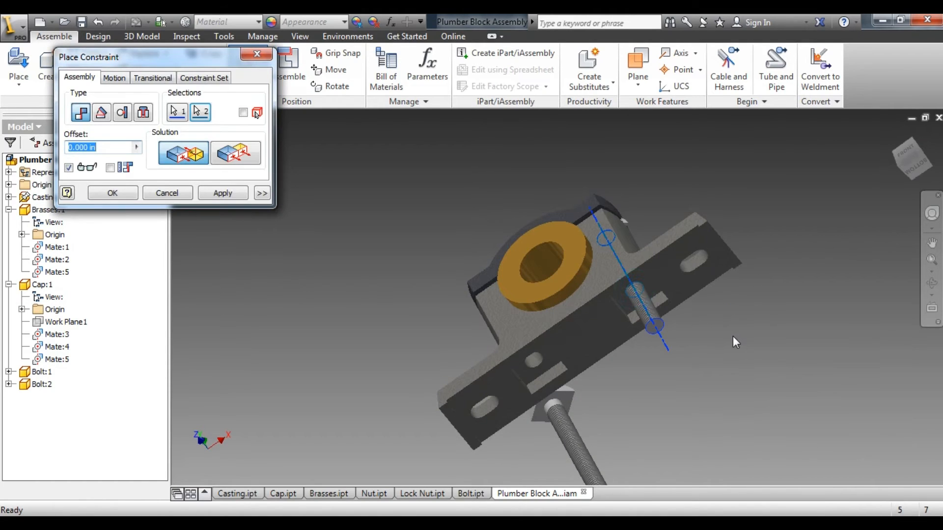
{"action": "left_click", "coordinate": [221, 193]}
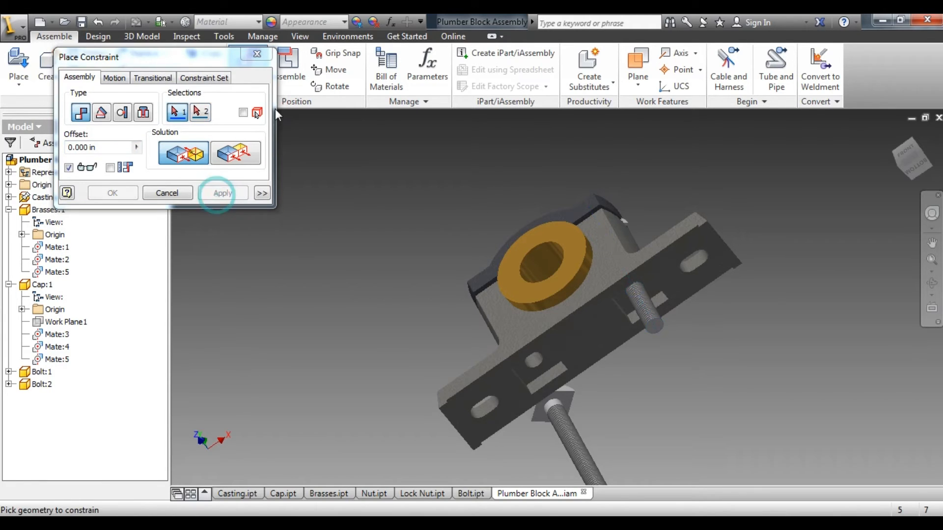
{"action": "left_click", "coordinate": [257, 54]}
{"action": "left_click_drag", "start_coordinate": [655, 317], "coordinate": [748, 460]}
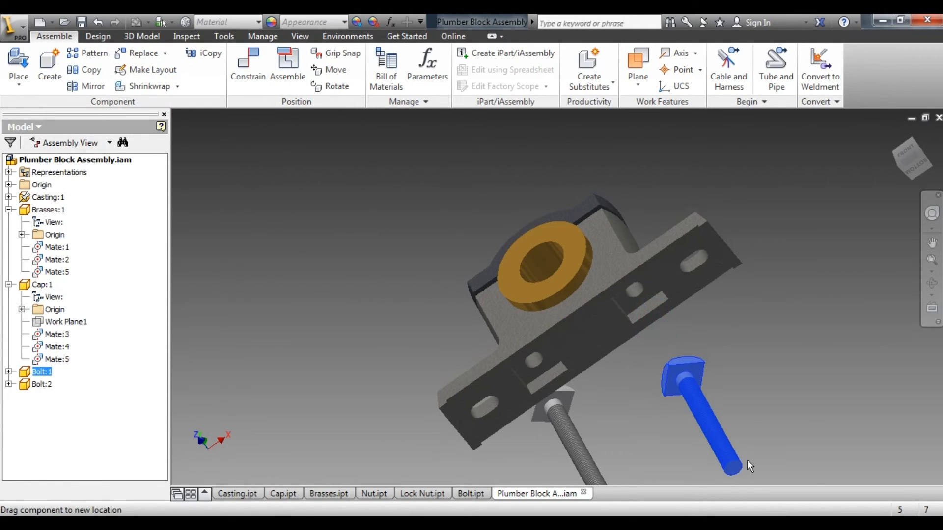
{"action": "left_click", "coordinate": [289, 67]}
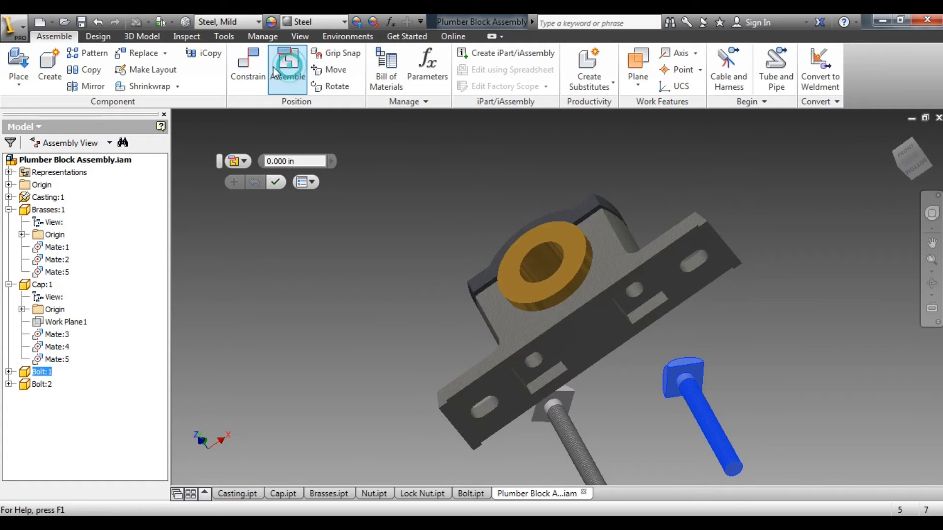
{"action": "left_click", "coordinate": [250, 67]}
{"action": "left_click", "coordinate": [697, 369]}
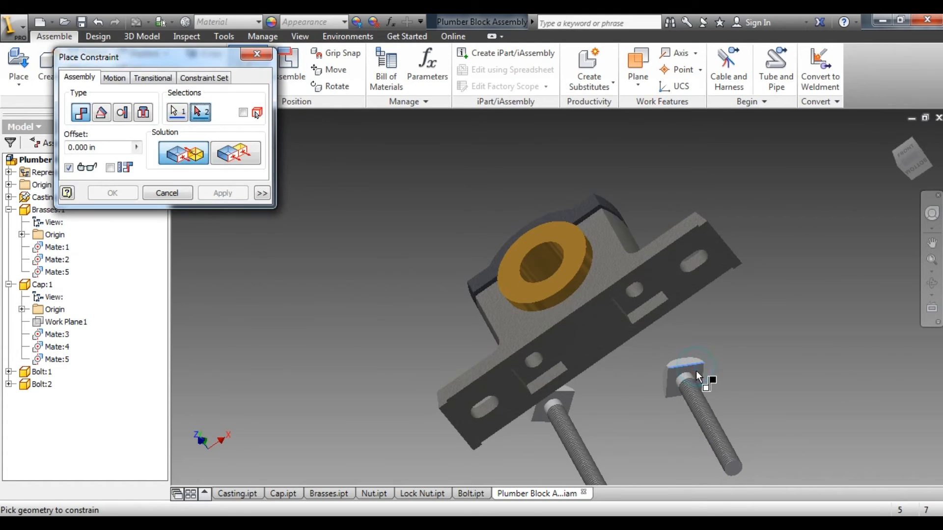
{"action": "scroll", "coordinate": [673, 377], "scroll_direction": "up", "scroll_amount": 5}
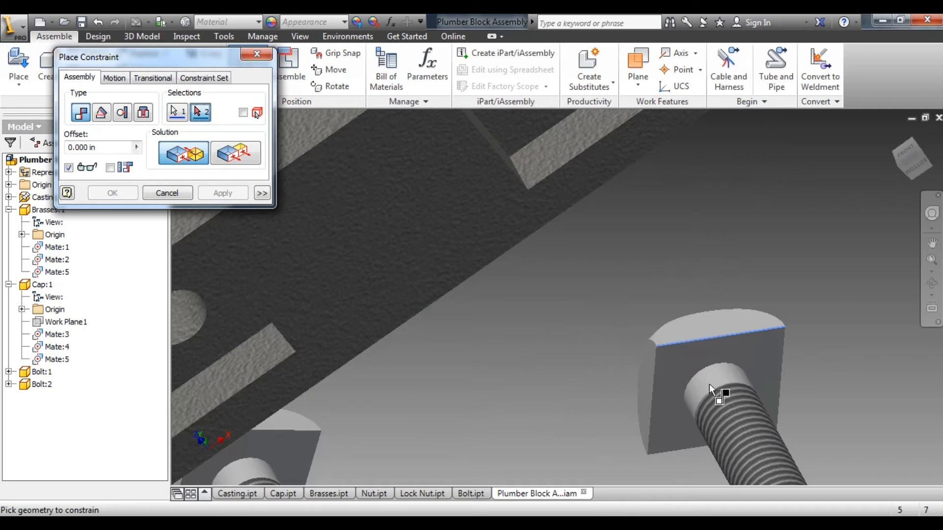
Mate the shank-side face of the first bolt's head to the floor of the casting's right-hand square recess with 0.000 in offset
{"action": "left_click", "coordinate": [253, 67]}
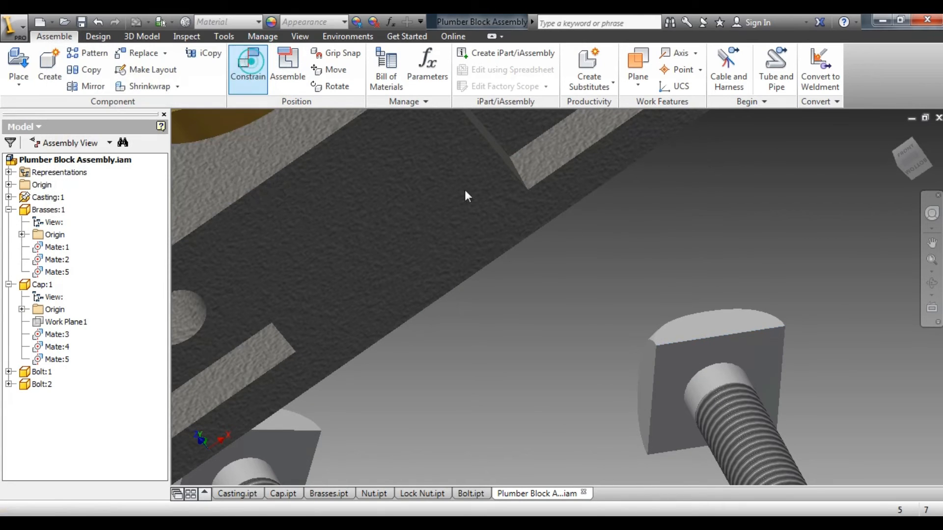
{"action": "left_click", "coordinate": [681, 373]}
{"action": "scroll", "coordinate": [672, 376], "scroll_direction": "down", "scroll_amount": 5}
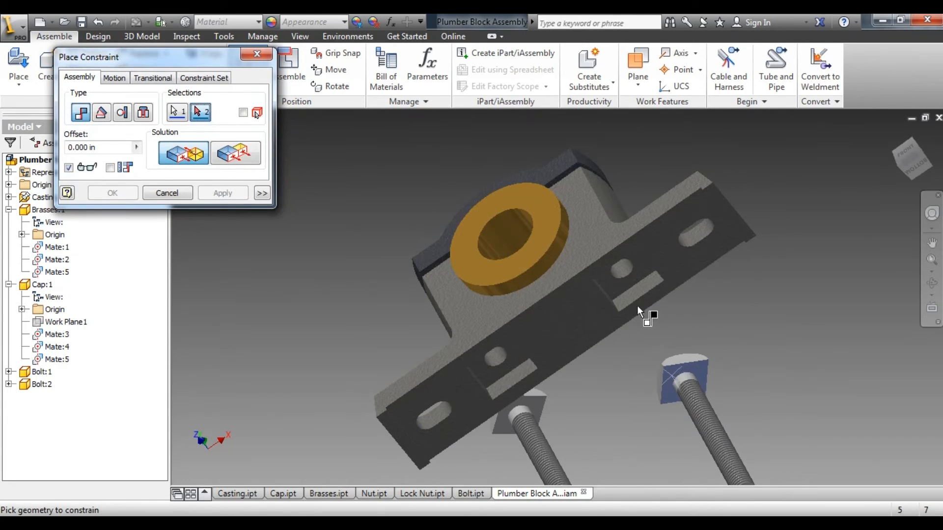
{"action": "left_click", "coordinate": [638, 270]}
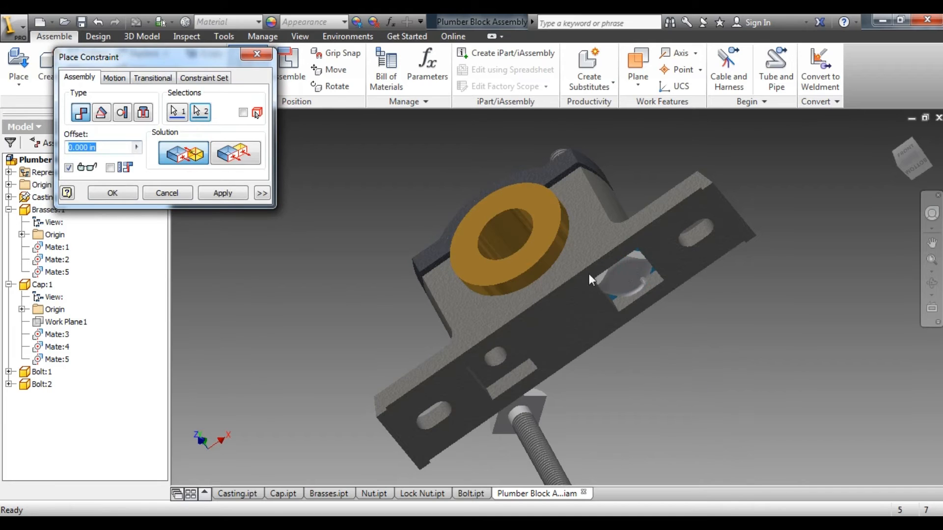
{"action": "left_click", "coordinate": [222, 193]}
Rotate the first bolt about its axis so its square head lines up with the recess in the casting's underside
{"action": "scroll", "coordinate": [633, 258], "scroll_direction": "up", "scroll_amount": 5}
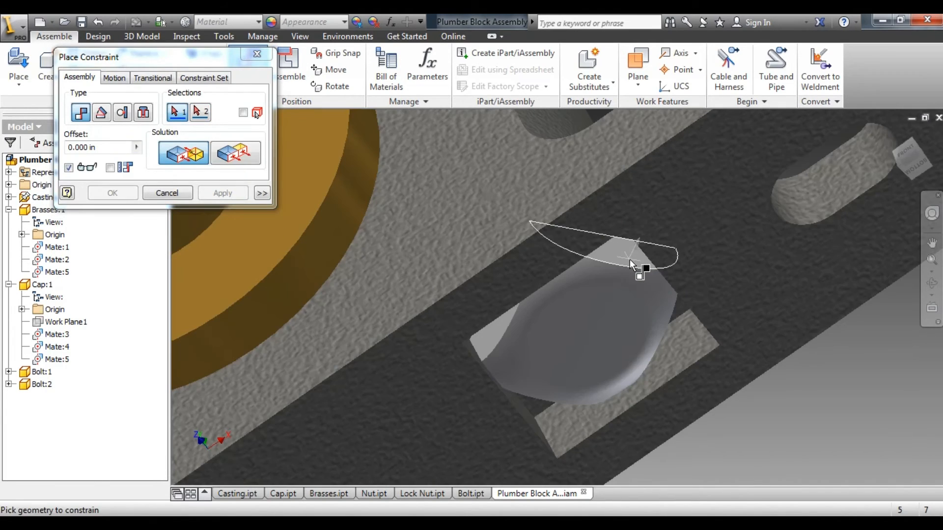
{"action": "scroll", "coordinate": [626, 319], "scroll_direction": "down", "scroll_amount": 4}
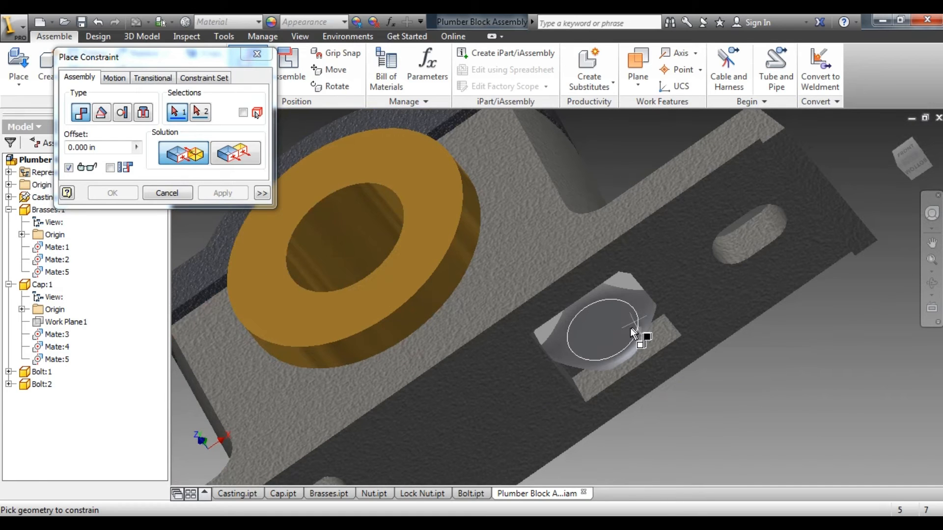
{"action": "middle_click_drag", "start_coordinate": [489, 432], "coordinate": [540, 398], "text": "shift"}
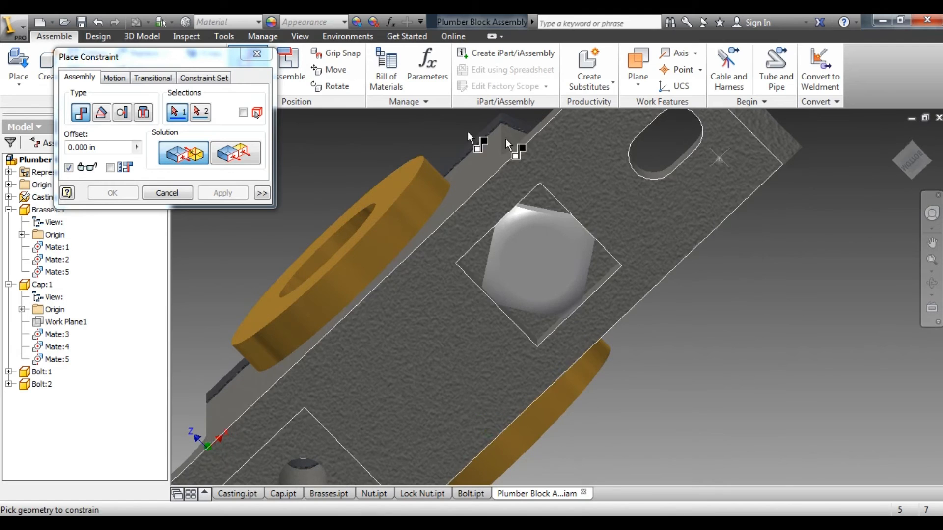
{"action": "left_click", "coordinate": [262, 56]}
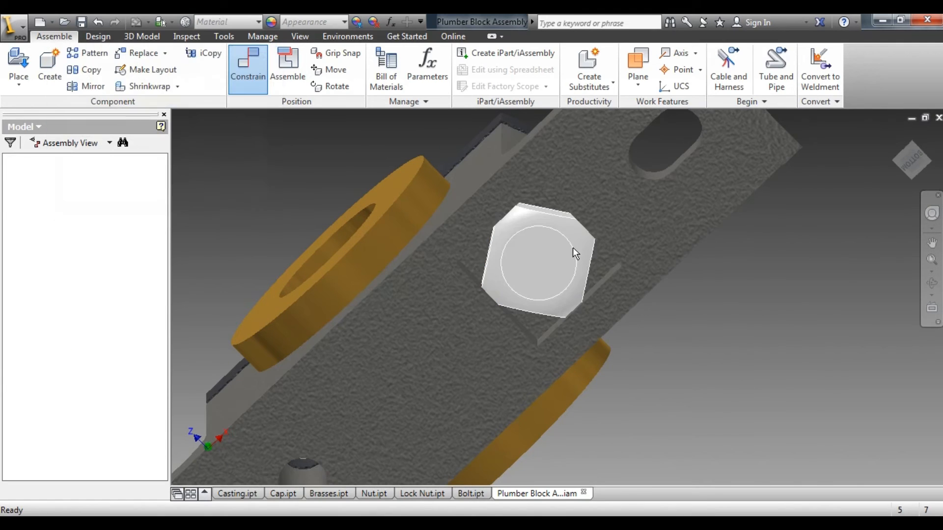
{"action": "left_click_drag", "start_coordinate": [573, 246], "coordinate": [574, 263]}
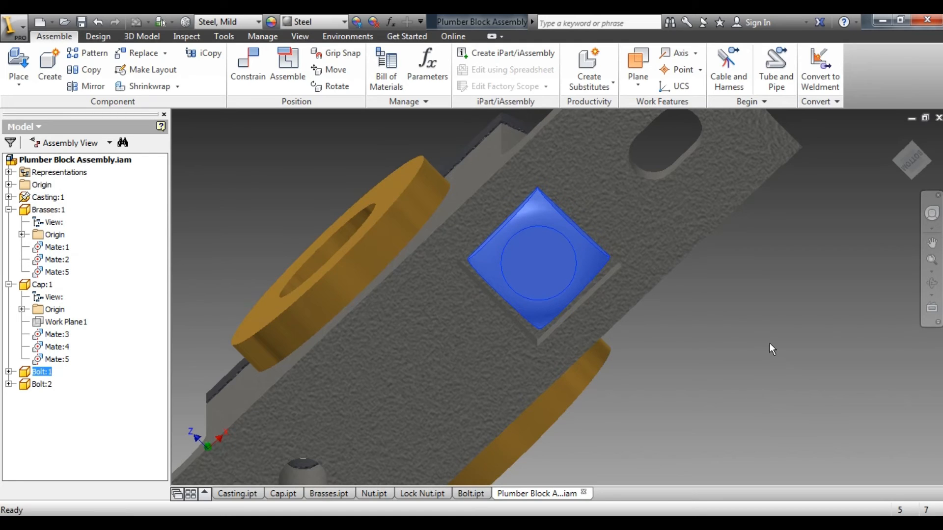
Mate the second bolt's axis to the casting's left-hand bolt hole with 0.000 in offset
{"action": "left_click", "coordinate": [911, 142]}
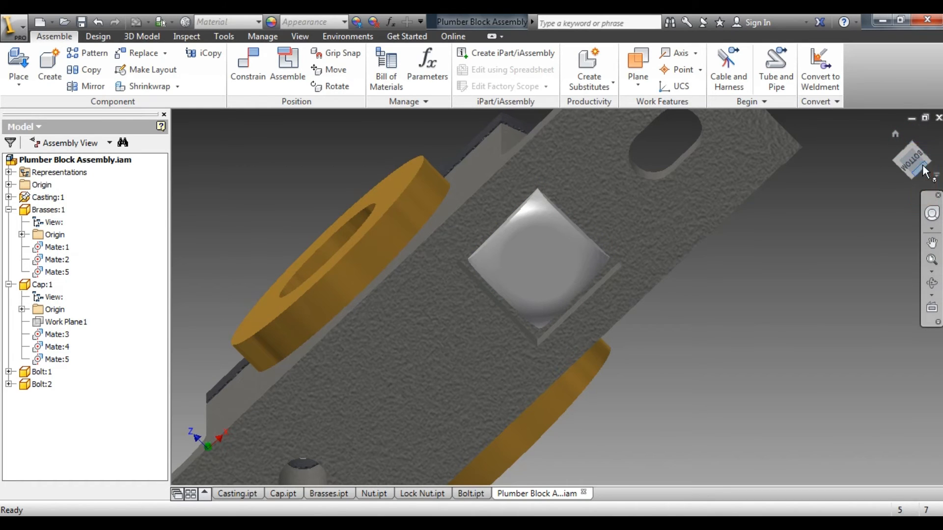
{"action": "left_click_drag", "start_coordinate": [914, 145], "coordinate": [934, 191]}
{"action": "scroll", "coordinate": [850, 147], "scroll_direction": "up", "scroll_amount": 3}
{"action": "scroll", "coordinate": [849, 146], "scroll_direction": "up", "scroll_amount": 5}
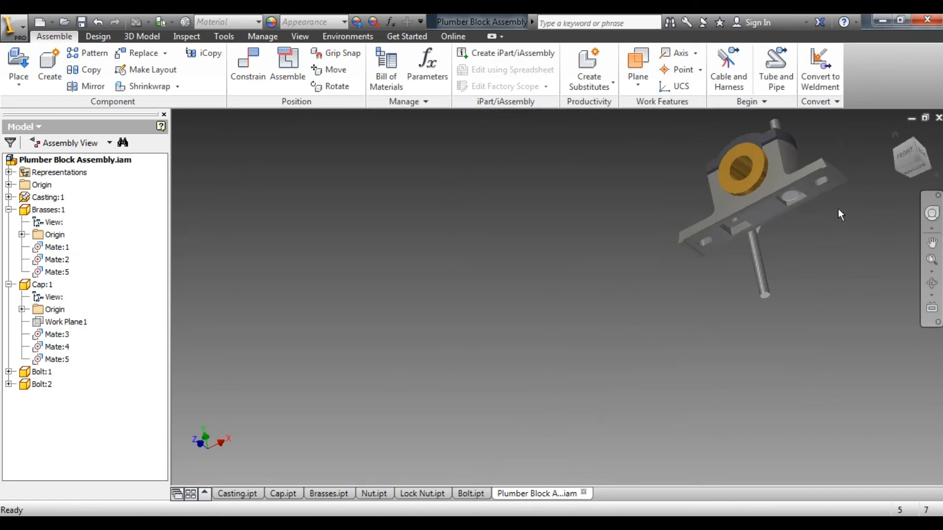
{"action": "scroll", "coordinate": [838, 208], "scroll_direction": "down", "scroll_amount": 3}
{"action": "left_click", "coordinate": [255, 63]}
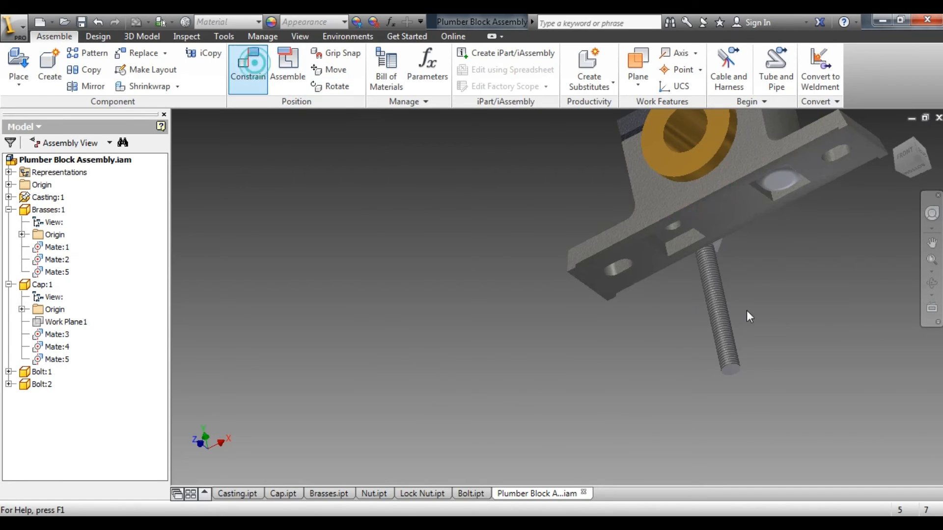
{"action": "left_click", "coordinate": [714, 309]}
{"action": "scroll", "coordinate": [674, 228], "scroll_direction": "down", "scroll_amount": 3}
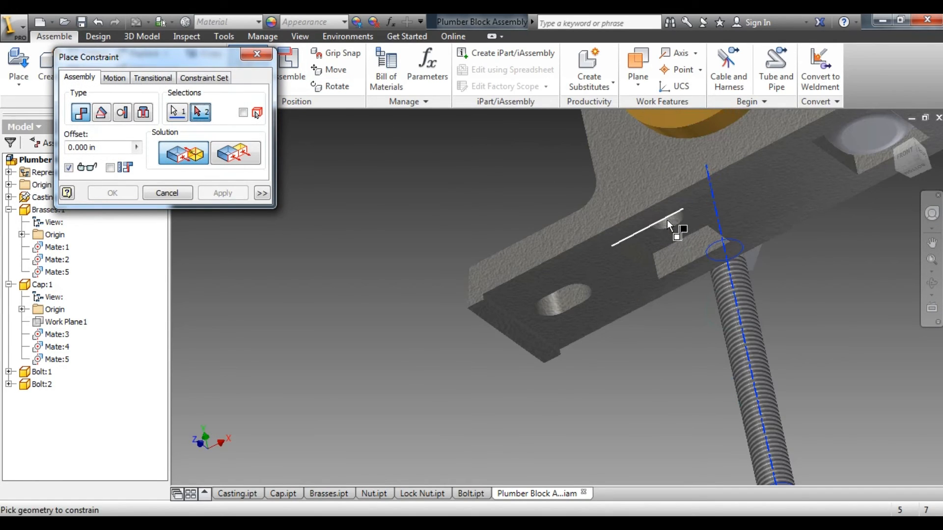
{"action": "left_click", "coordinate": [666, 225]}
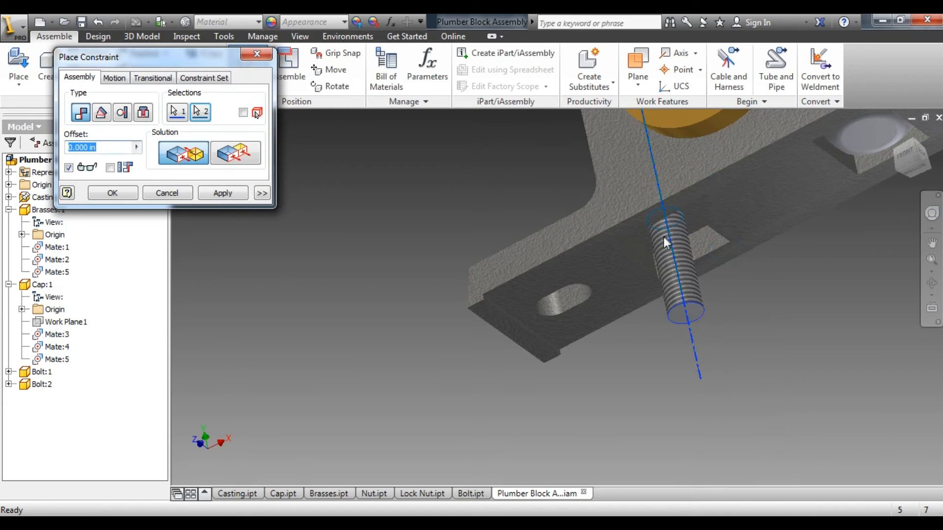
{"action": "left_click", "coordinate": [222, 193]}
{"action": "scroll", "coordinate": [550, 364], "scroll_direction": "up", "scroll_amount": 4}
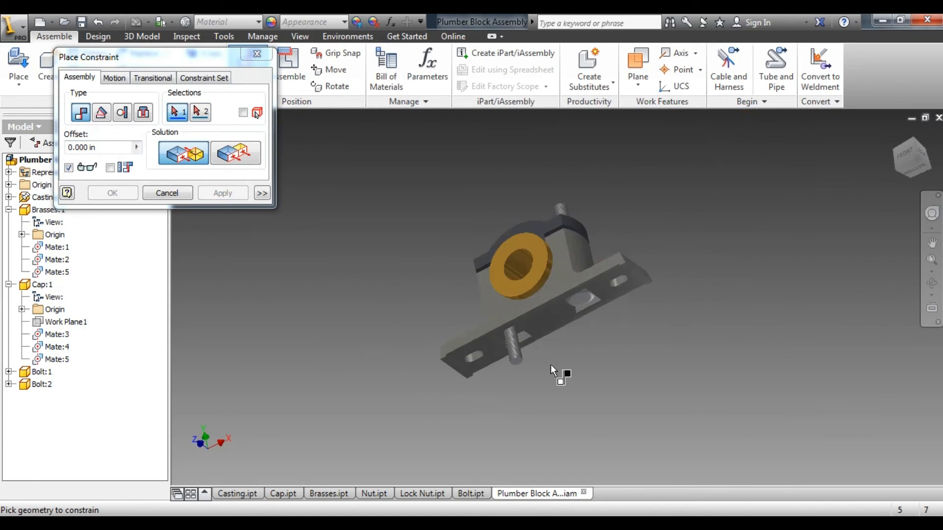
{"action": "left_click", "coordinate": [256, 54]}
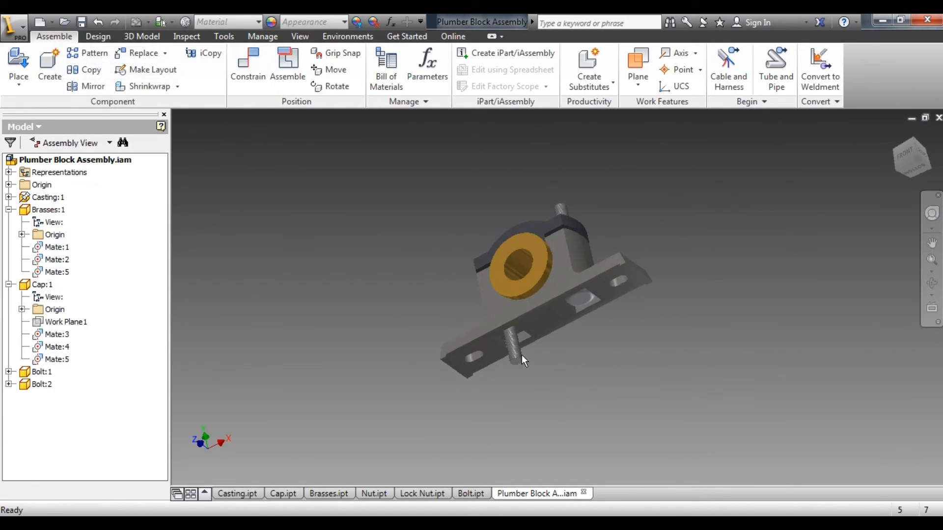
Slide the second bolt below the base and mate its head's shank-side face to the left-hand recess floor with 0.000 in offset
{"action": "left_click", "coordinate": [519, 354]}
{"action": "left_click_drag", "start_coordinate": [568, 476], "coordinate": [565, 445]}
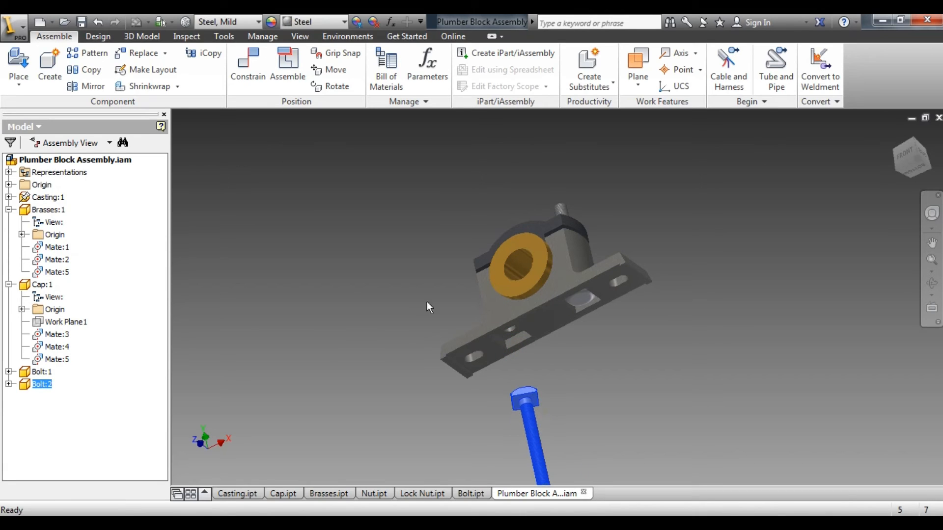
{"action": "left_click", "coordinate": [250, 74]}
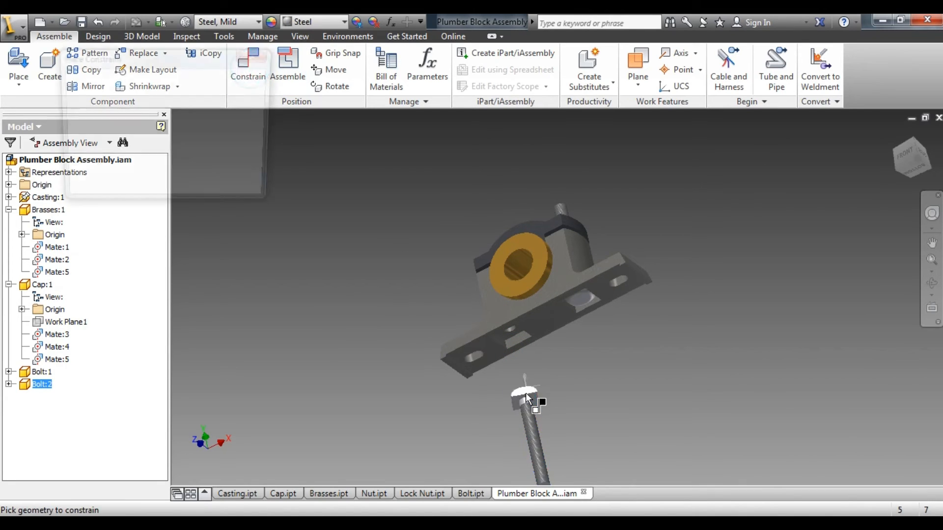
{"action": "scroll", "coordinate": [528, 395], "scroll_direction": "down", "scroll_amount": 4}
{"action": "left_click", "coordinate": [534, 396]}
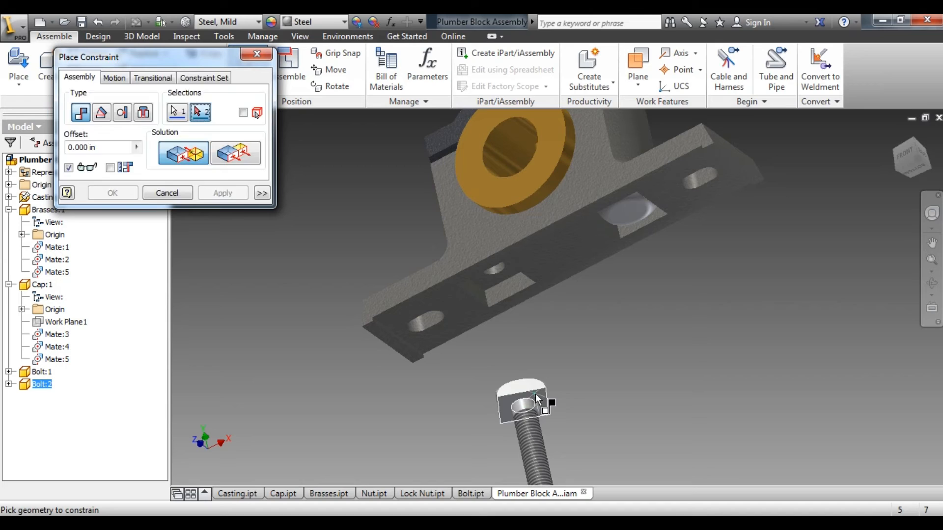
{"action": "left_click", "coordinate": [497, 280]}
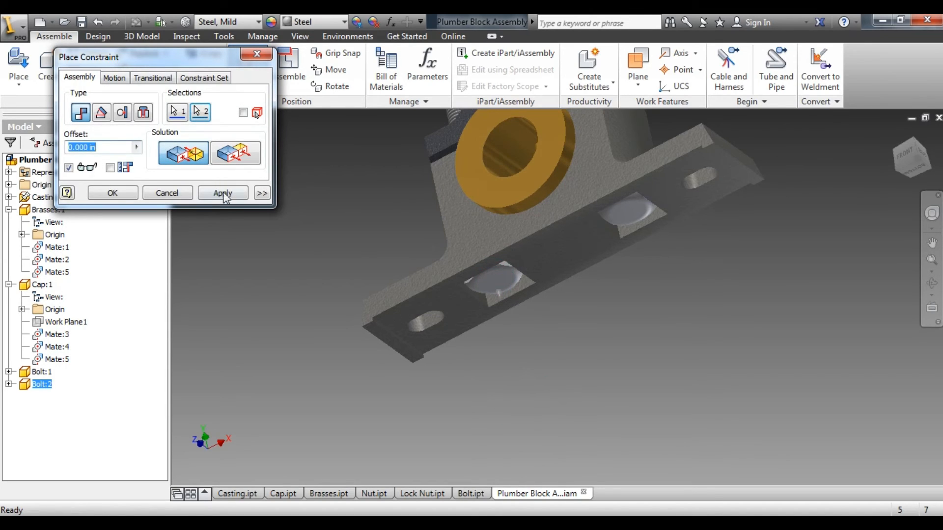
{"action": "left_click", "coordinate": [223, 193]}
{"action": "left_click", "coordinate": [257, 54]}
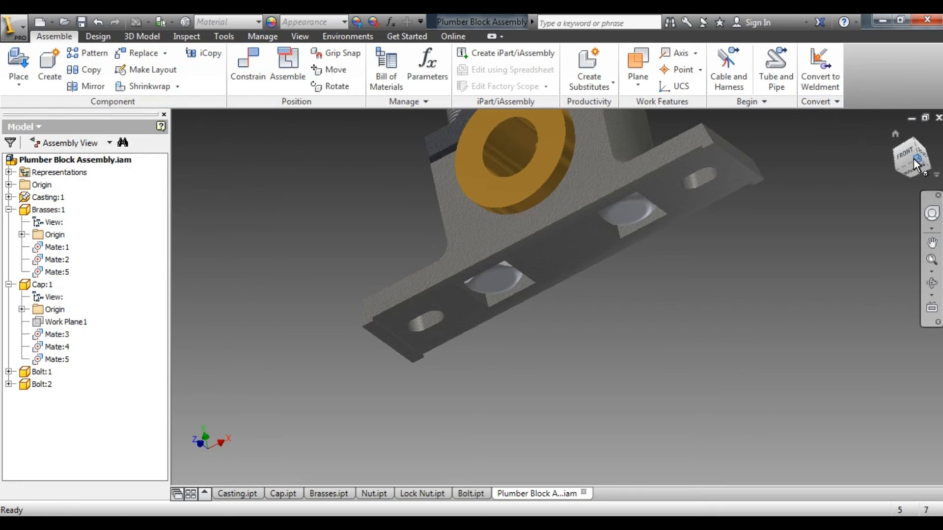
Rotate the second bolt about its axis so its square head lines up with the recess in the casting's underside
{"action": "left_click", "coordinate": [916, 157]}
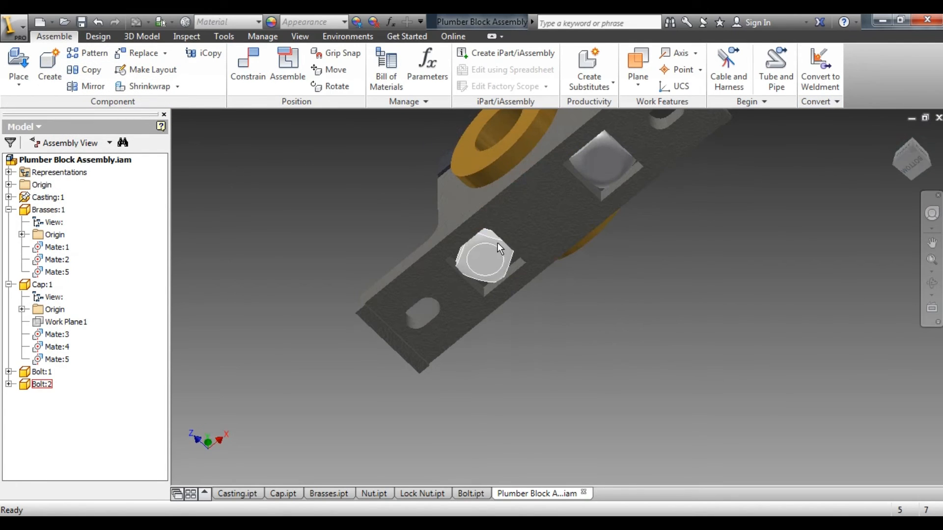
{"action": "left_click_drag", "start_coordinate": [498, 242], "coordinate": [502, 246]}
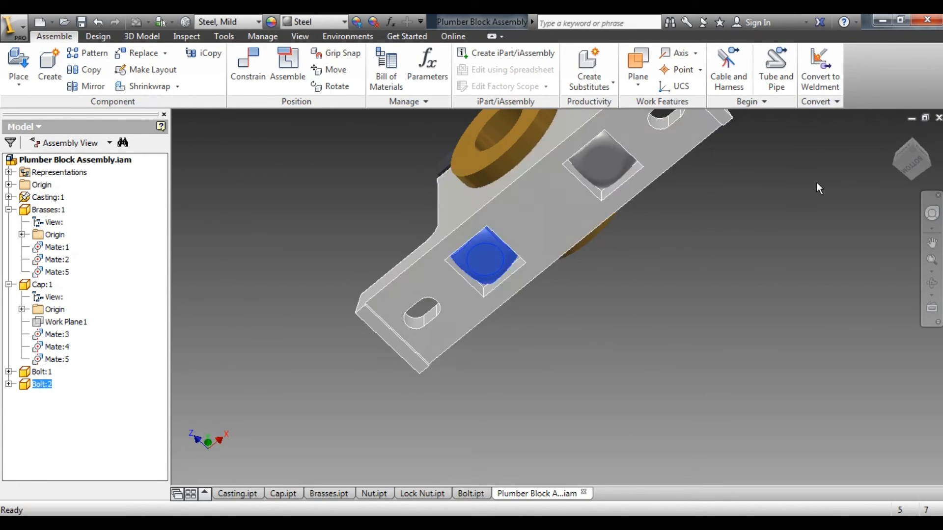
Place two instances of the Nut part above the cap in the assembly
{"action": "left_click", "coordinate": [901, 150]}
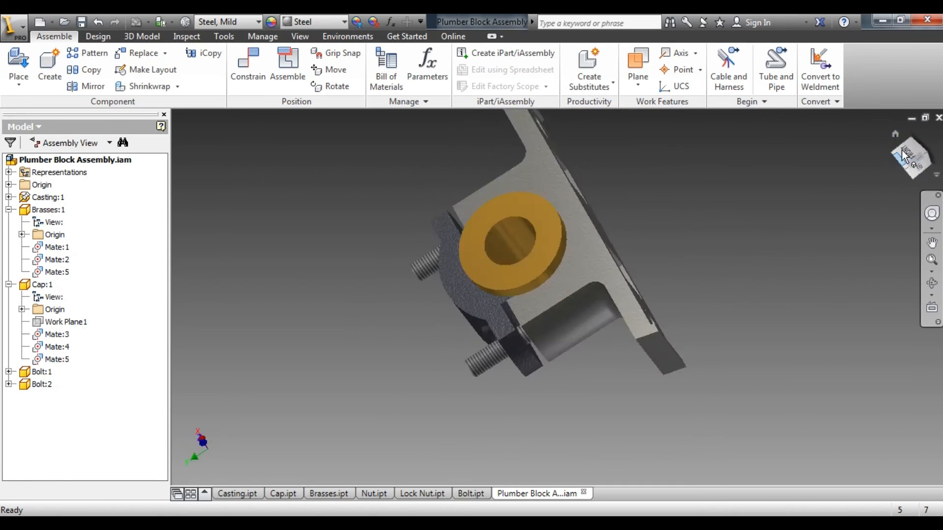
{"action": "left_click", "coordinate": [908, 176]}
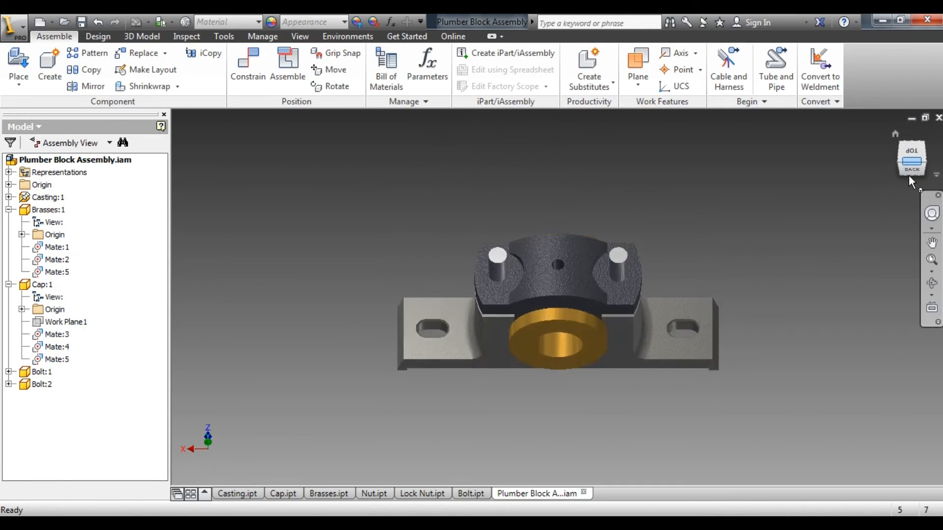
{"action": "left_click", "coordinate": [909, 174]}
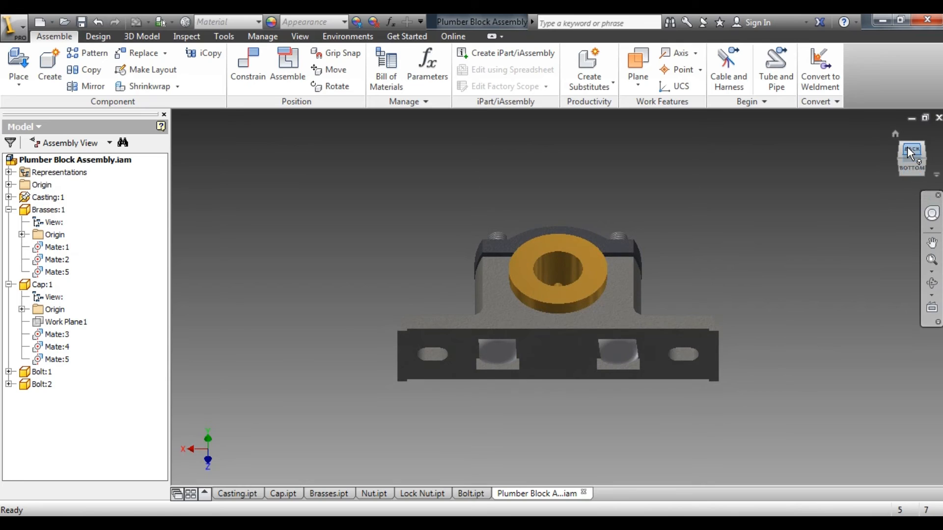
{"action": "left_click", "coordinate": [906, 150]}
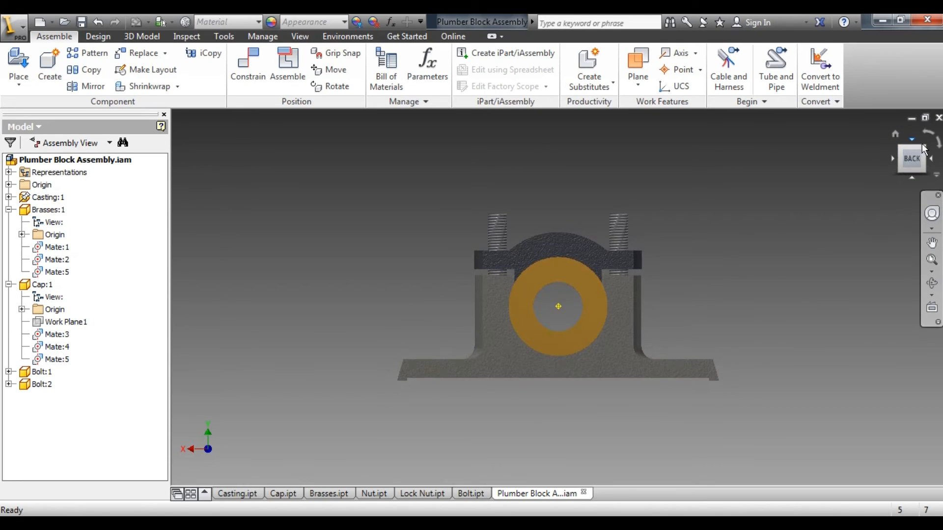
{"action": "left_click", "coordinate": [924, 147]}
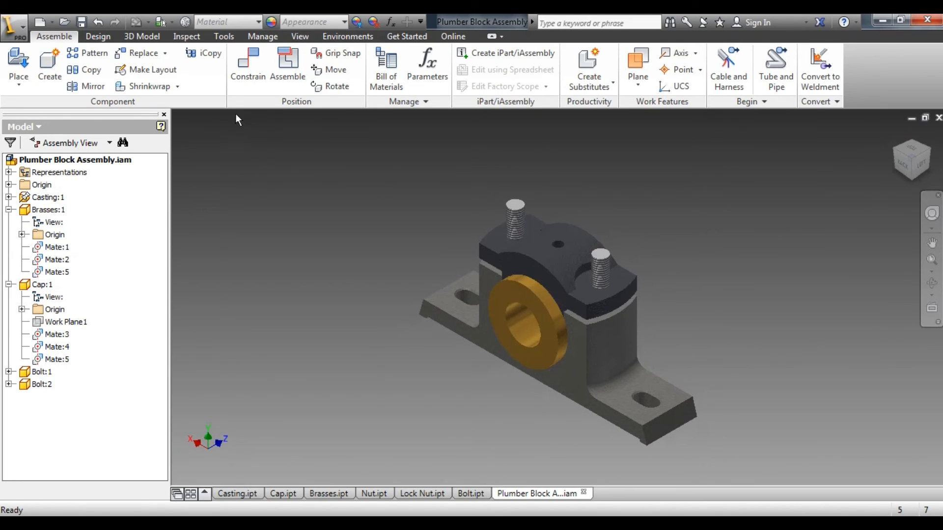
{"action": "left_click", "coordinate": [18, 59]}
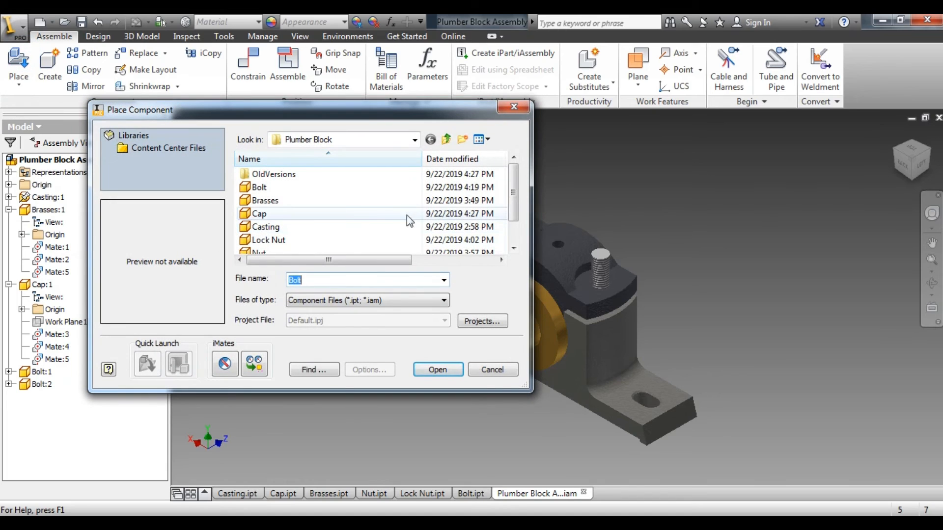
{"action": "left_click", "coordinate": [260, 252]}
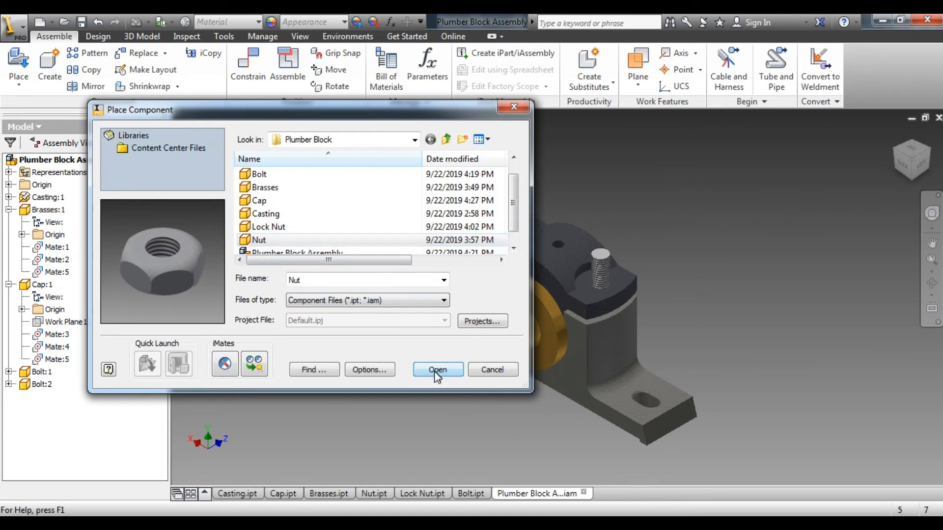
{"action": "left_click", "coordinate": [437, 369]}
{"action": "left_click", "coordinate": [700, 226]}
{"action": "left_click", "coordinate": [548, 182]}
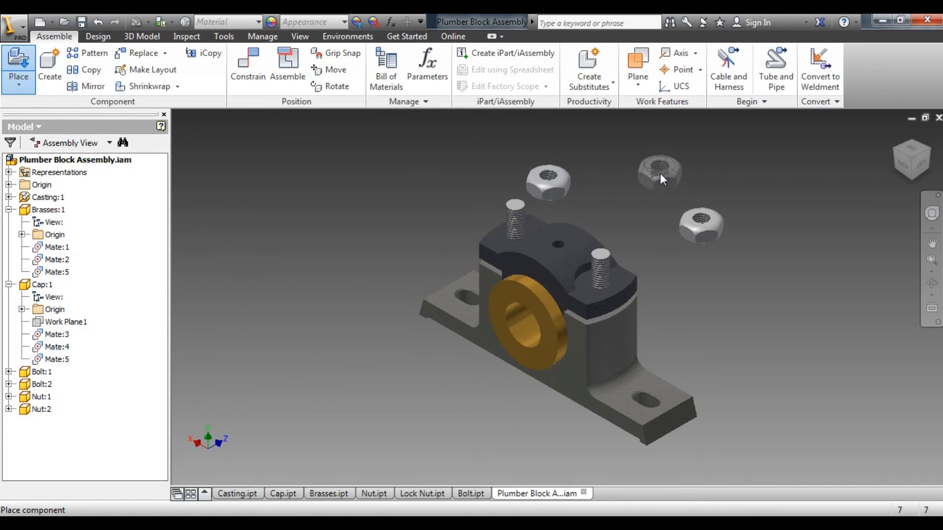
{"action": "right_click", "coordinate": [660, 173]}
{"action": "left_click", "coordinate": [719, 173]}
Mate the first nut's axis to the axis of the nearer bolt with 0.000 in offset
{"action": "scroll", "coordinate": [697, 225], "scroll_direction": "down", "scroll_amount": 3}
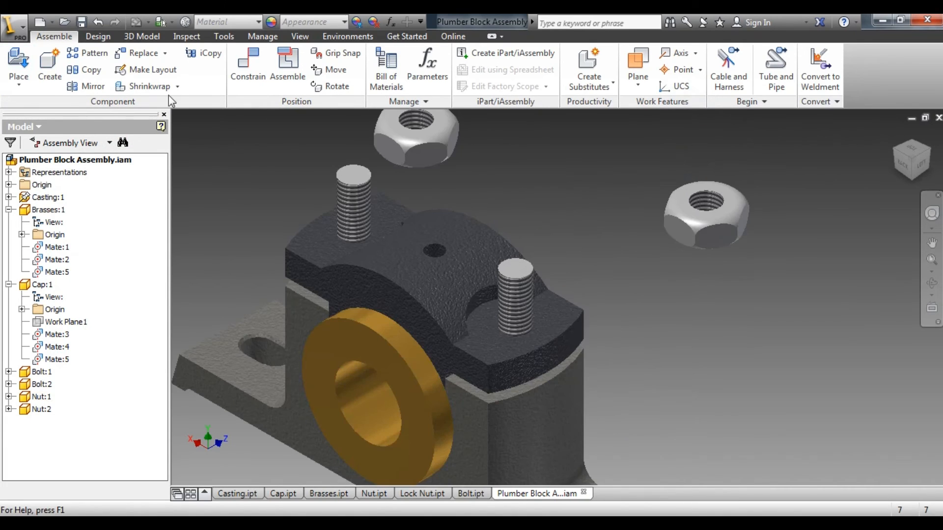
{"action": "key", "text": "c"}
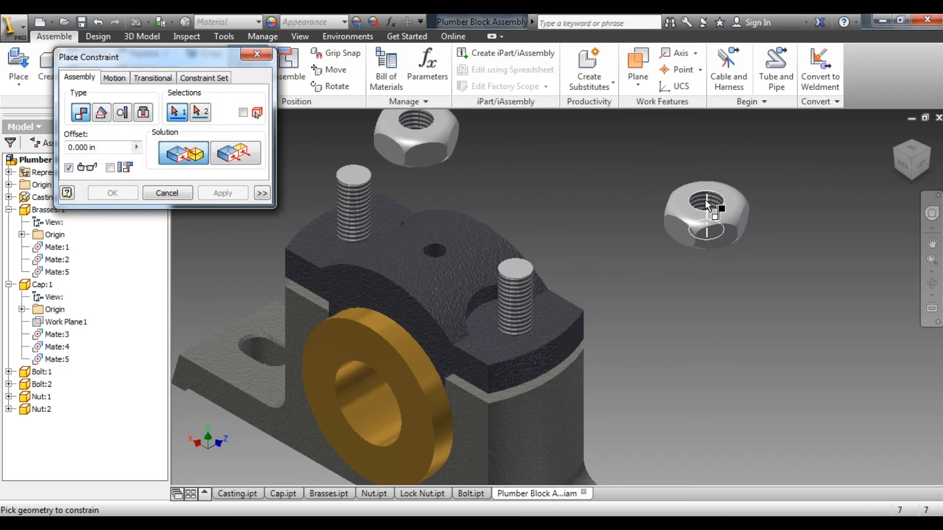
{"action": "left_click", "coordinate": [705, 202]}
{"action": "left_click", "coordinate": [529, 287]}
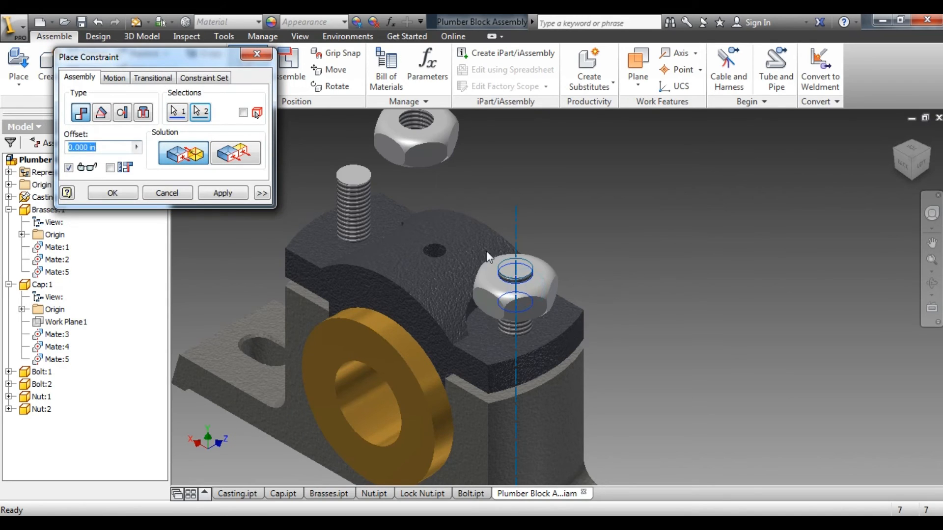
{"action": "left_click", "coordinate": [225, 196]}
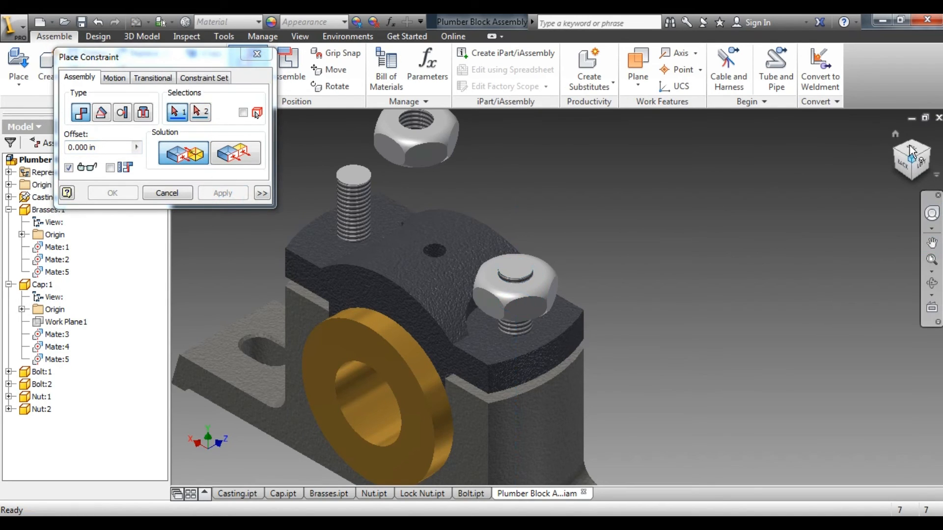
Mate the first nut's underside to the cap's flat upper face around the nearer bolt with 0.000 in offset
{"action": "left_click_drag", "start_coordinate": [910, 147], "coordinate": [909, 91]}
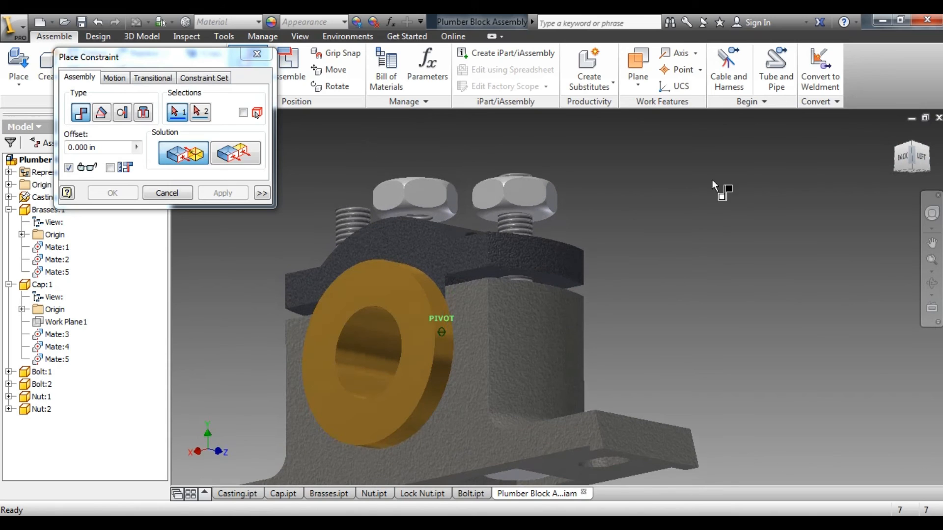
{"action": "scroll", "coordinate": [542, 217], "scroll_direction": "up", "scroll_amount": 5}
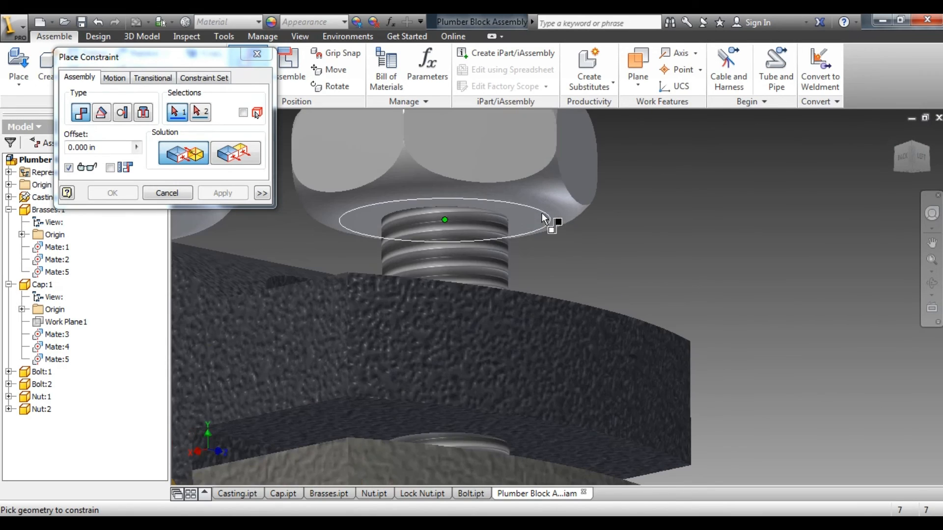
{"action": "left_click", "coordinate": [542, 219]}
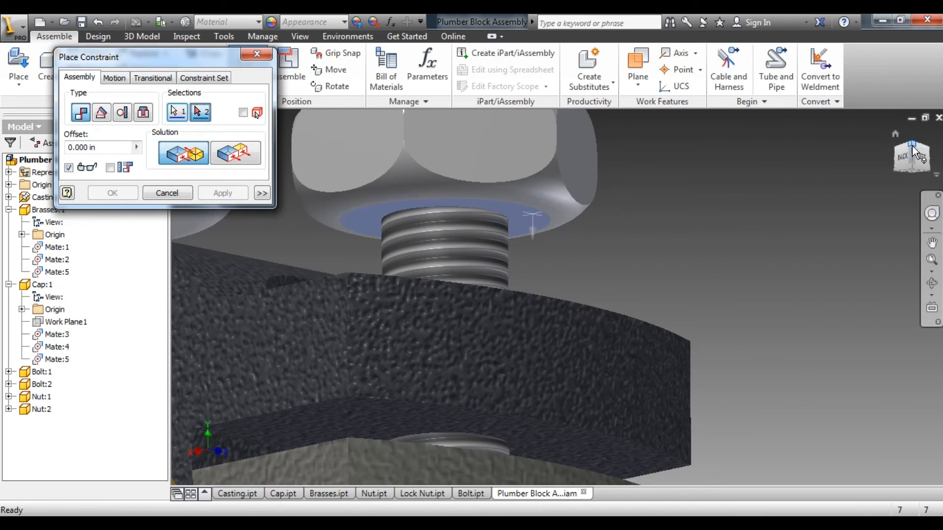
{"action": "left_click", "coordinate": [916, 148]}
{"action": "left_click", "coordinate": [621, 430]}
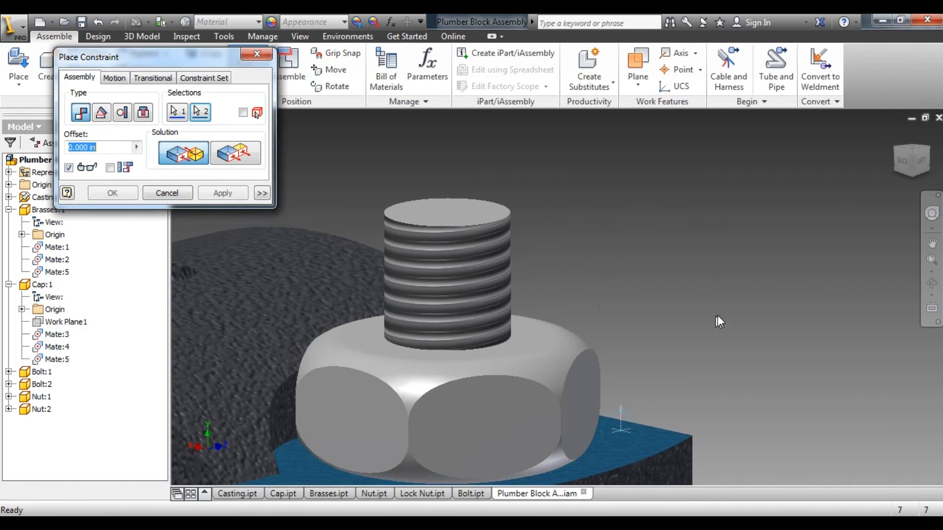
{"action": "left_click", "coordinate": [229, 196]}
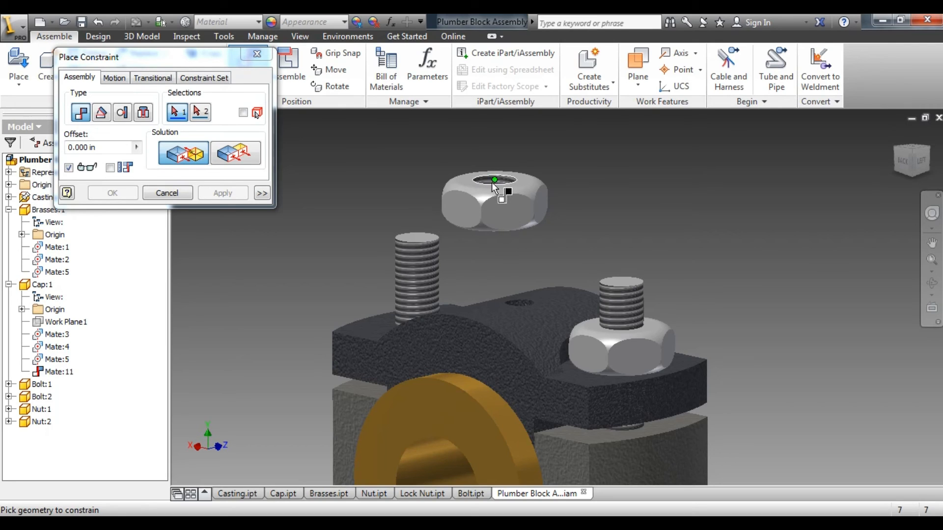
Mate the second nut's axis to the axis of the farther bolt with 0.000 in offset
{"action": "left_click", "coordinate": [493, 181]}
{"action": "left_click", "coordinate": [427, 263]}
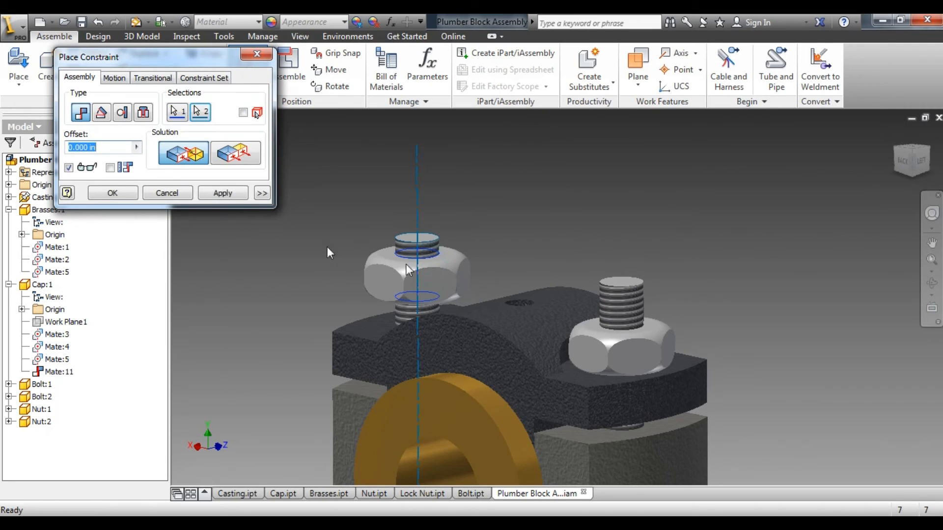
{"action": "left_click", "coordinate": [228, 194]}
Mate the cap's flat upper face around the farther bolt to the second nut's underside with 0.000 in offset
{"action": "left_click", "coordinate": [371, 331]}
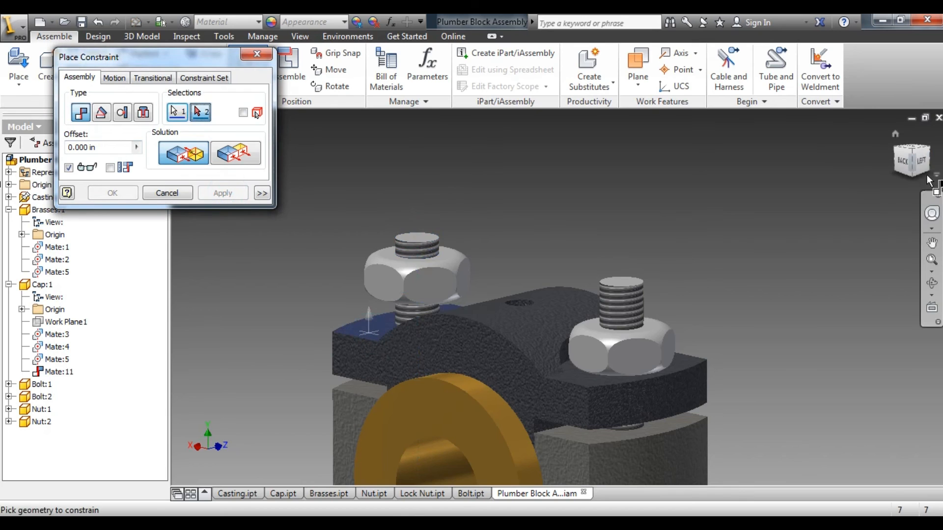
{"action": "left_click_drag", "start_coordinate": [909, 153], "coordinate": [905, 139]}
{"action": "scroll", "coordinate": [353, 323], "scroll_direction": "down", "scroll_amount": 6}
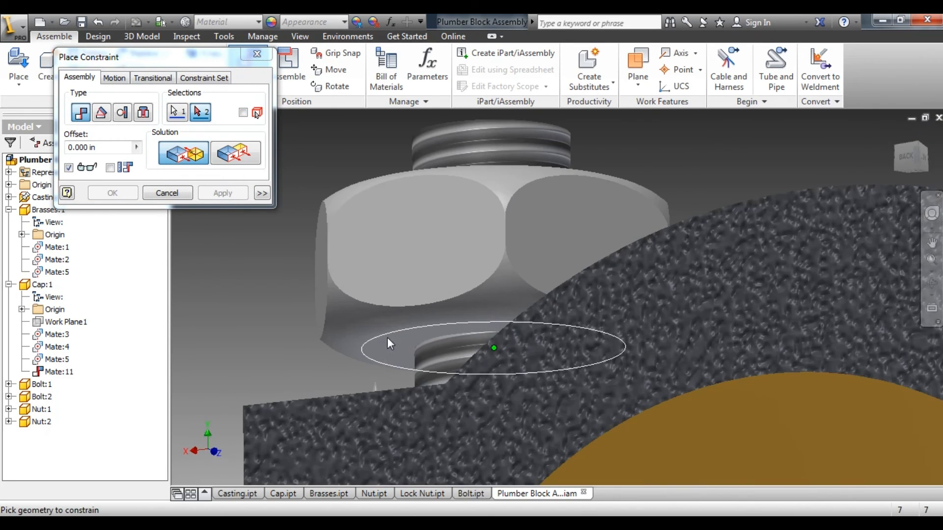
{"action": "left_click", "coordinate": [387, 337]}
{"action": "left_click", "coordinate": [227, 194]}
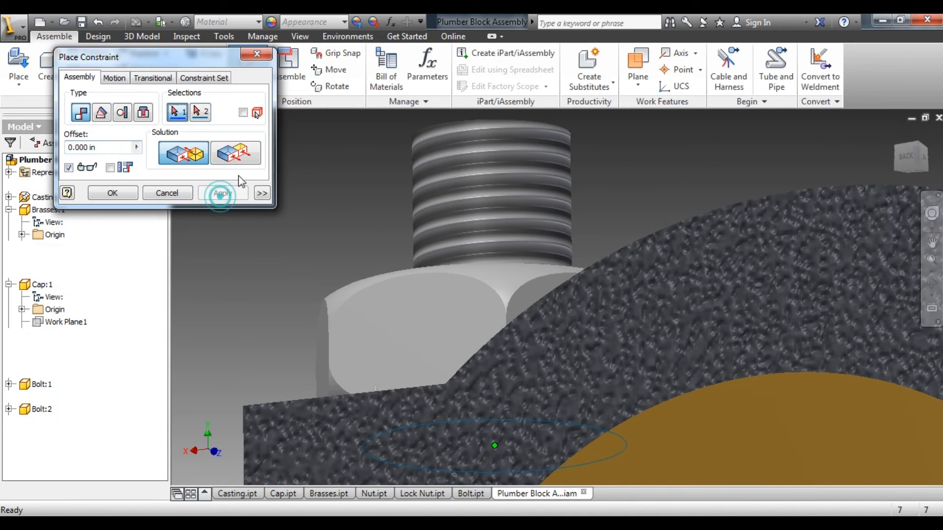
{"action": "left_click", "coordinate": [256, 54]}
Place two instances of the Lock Nut part above the bolts in the assembly
{"action": "scroll", "coordinate": [371, 180], "scroll_direction": "up", "scroll_amount": 6}
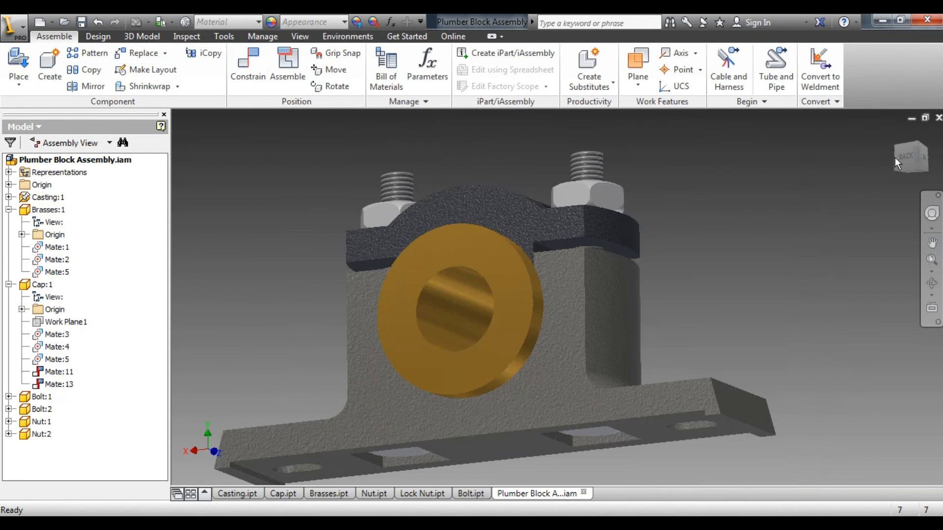
{"action": "left_click_drag", "start_coordinate": [916, 151], "coordinate": [919, 191]}
{"action": "scroll", "coordinate": [727, 214], "scroll_direction": "up", "scroll_amount": 3}
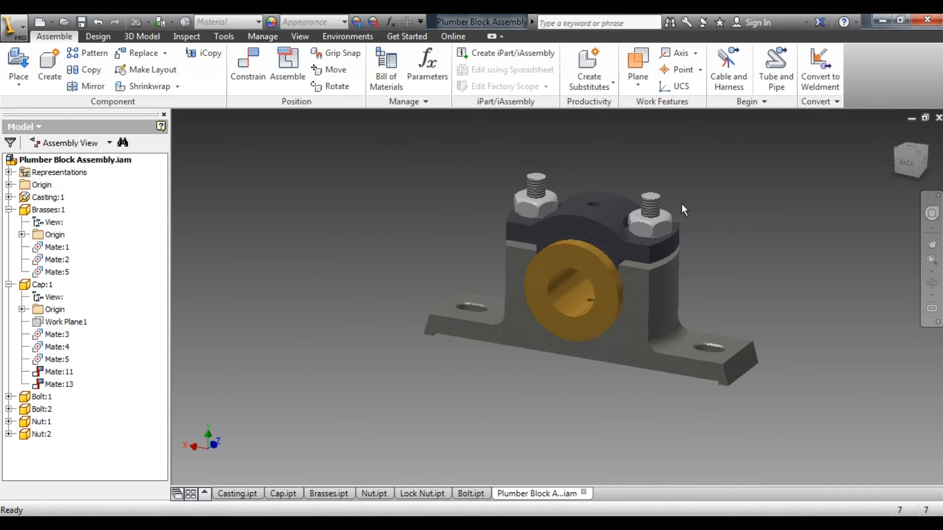
{"action": "left_click", "coordinate": [19, 59]}
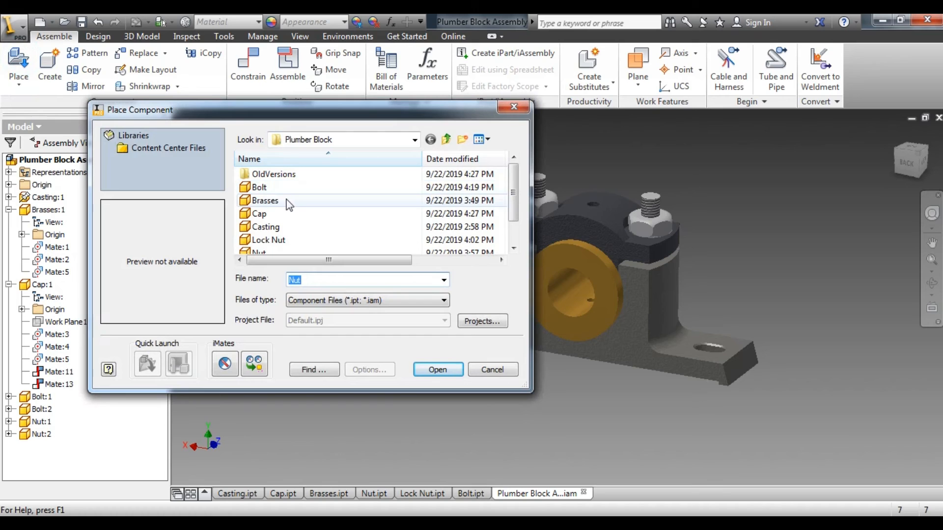
{"action": "left_click", "coordinate": [260, 241]}
{"action": "left_click", "coordinate": [437, 369]}
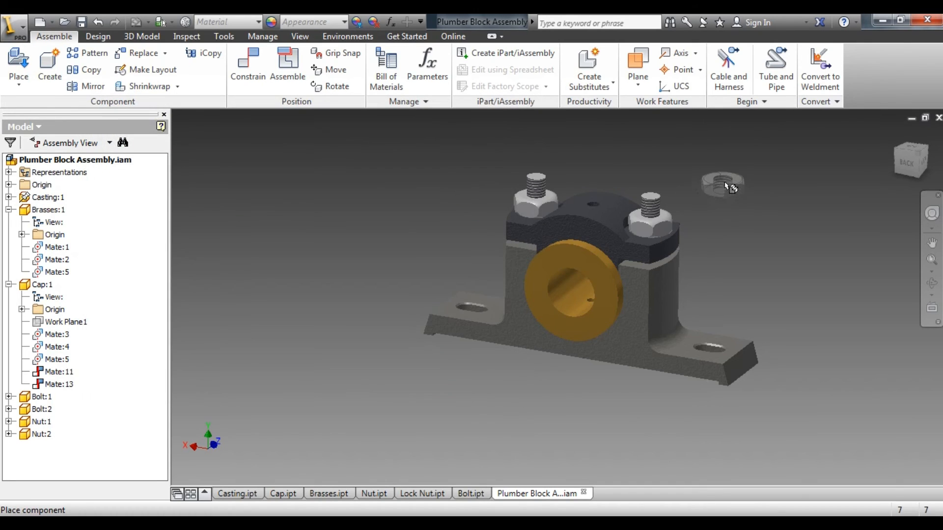
{"action": "left_click", "coordinate": [726, 181]}
{"action": "left_click", "coordinate": [573, 156]}
{"action": "right_click", "coordinate": [754, 130]}
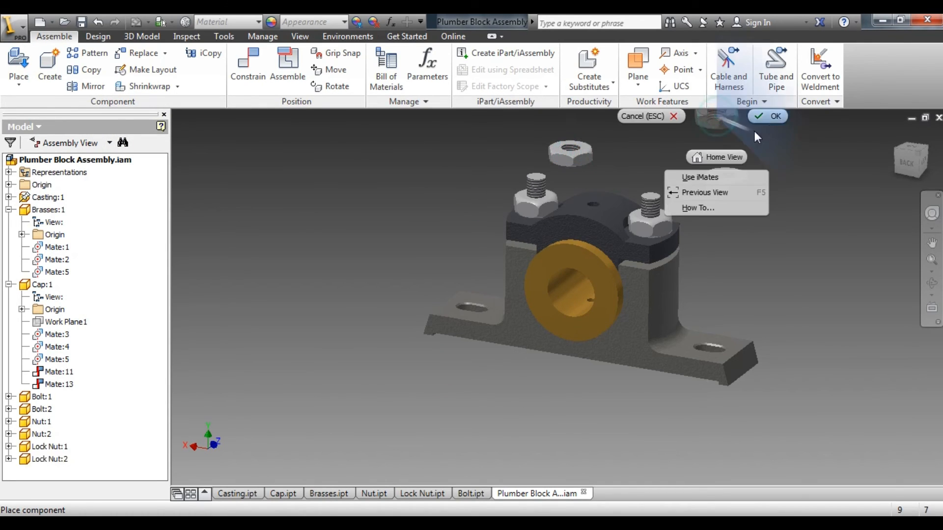
{"action": "left_click", "coordinate": [721, 124]}
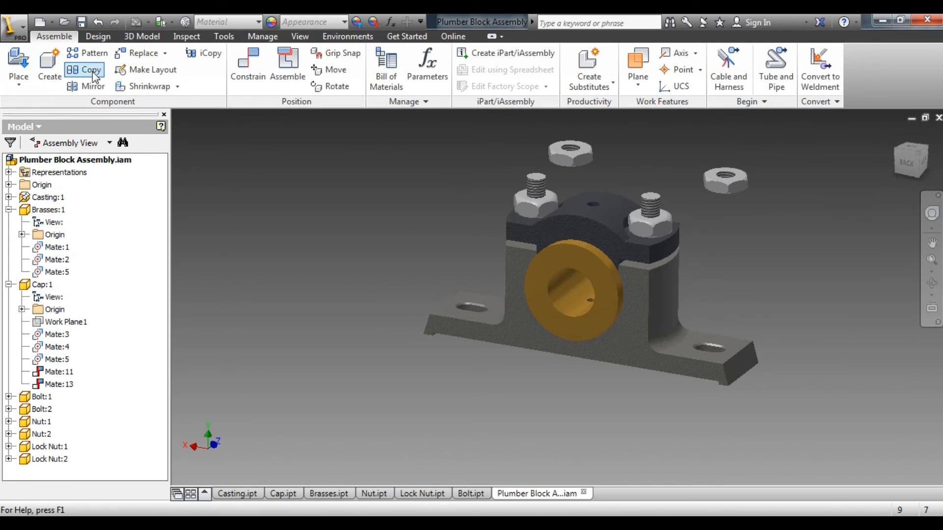
Mate the first lock nut's axis to the axis of the nearer bolt with 0.000 in offset
{"action": "left_click", "coordinate": [247, 73]}
{"action": "scroll", "coordinate": [729, 173], "scroll_direction": "down", "scroll_amount": 3}
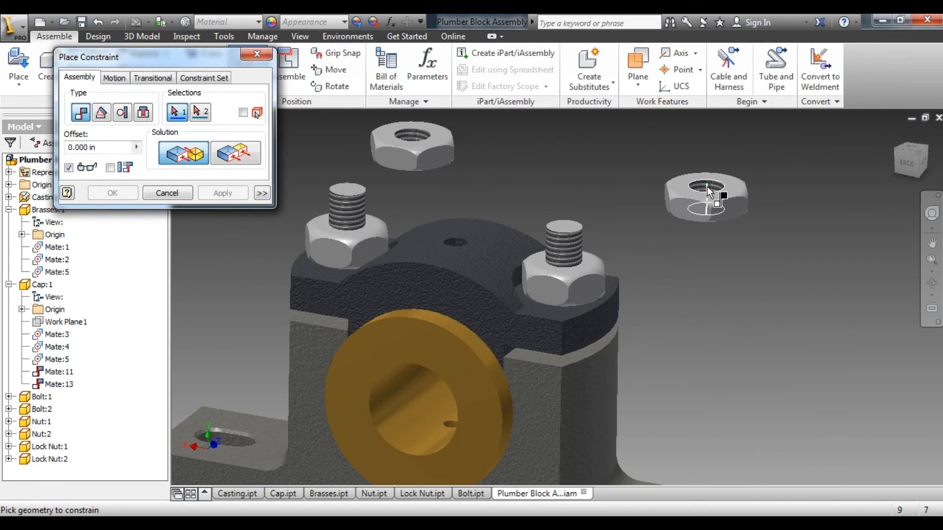
{"action": "left_click", "coordinate": [706, 188]}
{"action": "left_click", "coordinate": [558, 244]}
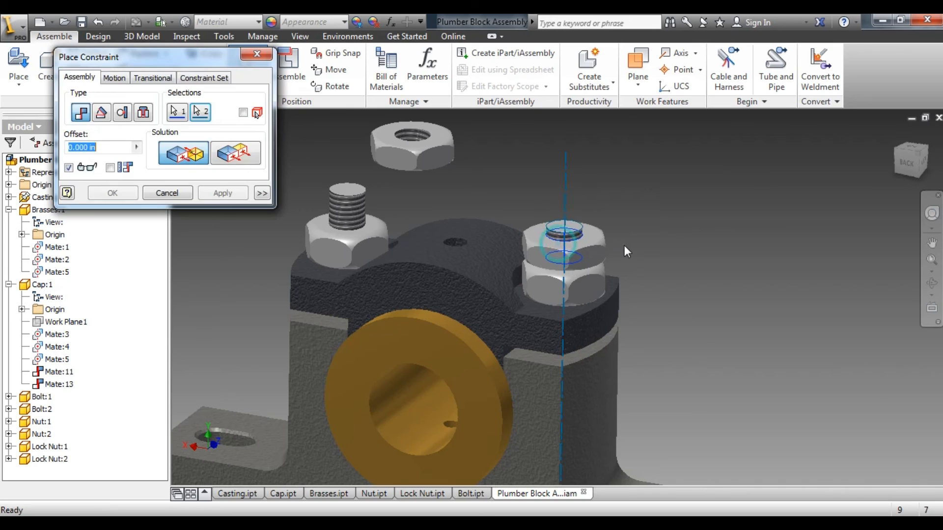
{"action": "left_click", "coordinate": [232, 198]}
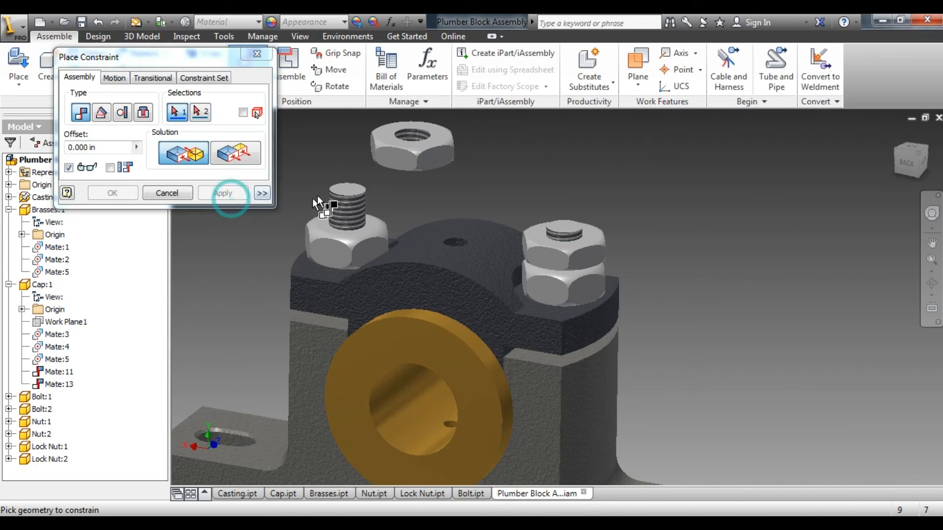
Mate the second lock nut's axis to the axis of the farther bolt with 0.000 in offset
{"action": "left_click", "coordinate": [410, 136]}
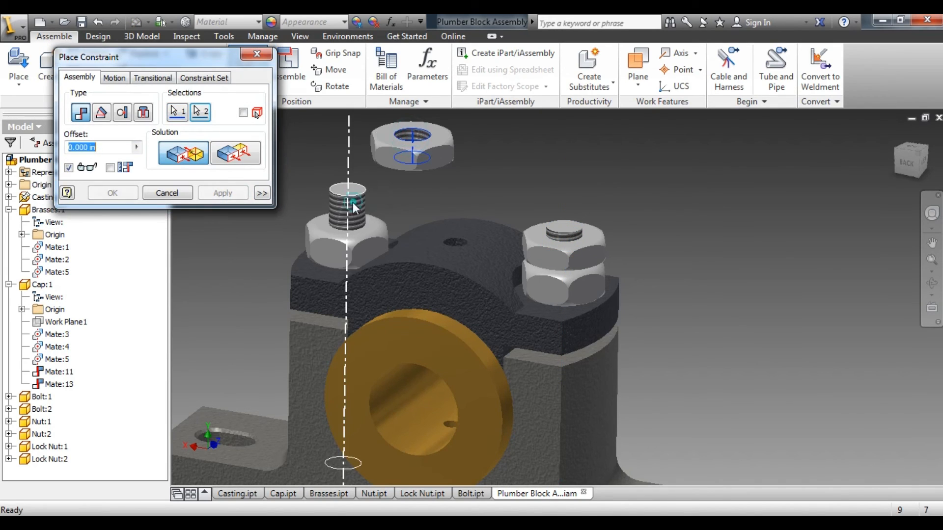
{"action": "left_click", "coordinate": [352, 202]}
{"action": "left_click", "coordinate": [222, 196]}
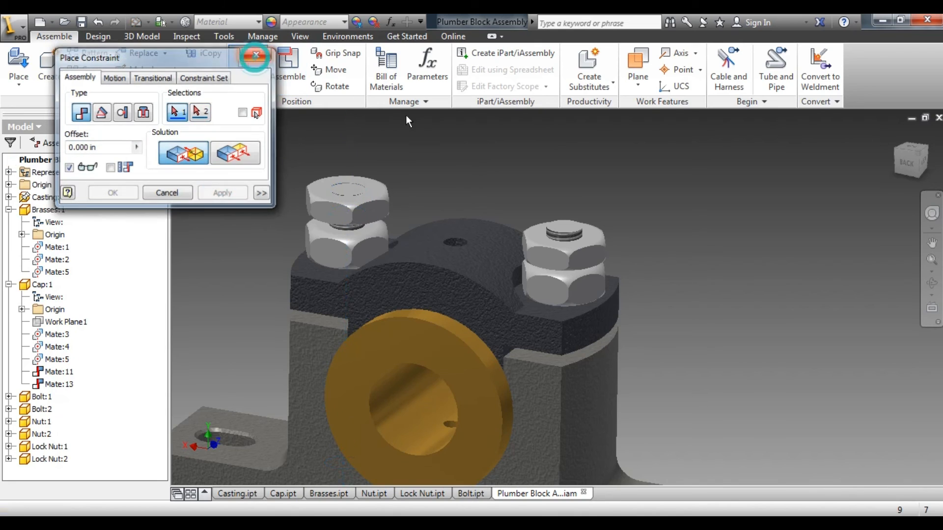
{"action": "left_click", "coordinate": [256, 53]}
Slide both lock nuts up along their bolt axes until they are clear of the bolt ends
{"action": "left_click_drag", "start_coordinate": [571, 146], "coordinate": [571, 145]}
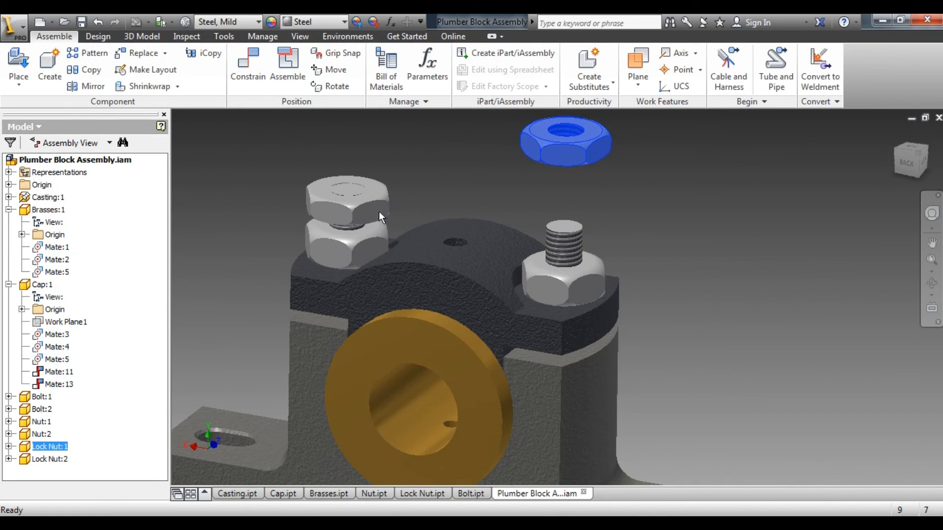
{"action": "left_click_drag", "start_coordinate": [349, 204], "coordinate": [345, 136]}
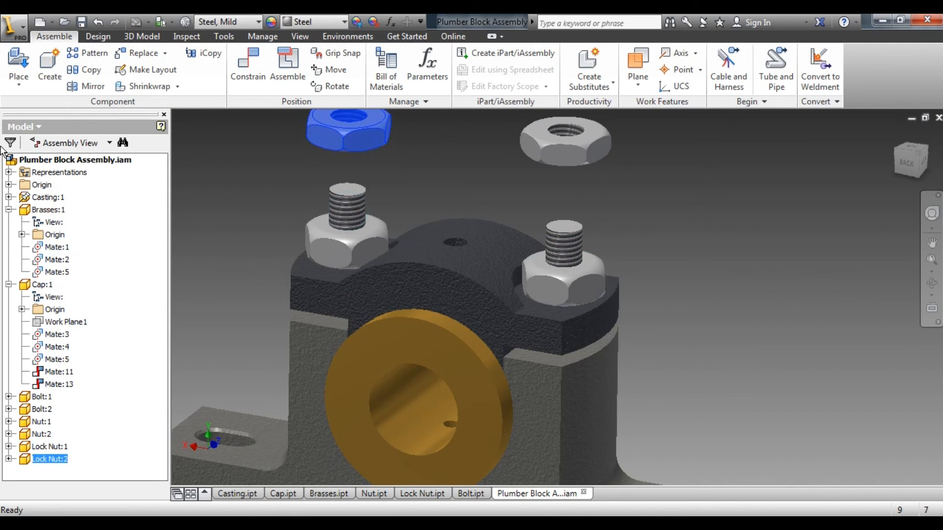
Mate the first lock nut's underside to the top face of the nut on the nearer bolt with 0.000 in offset
{"action": "left_click", "coordinate": [907, 160]}
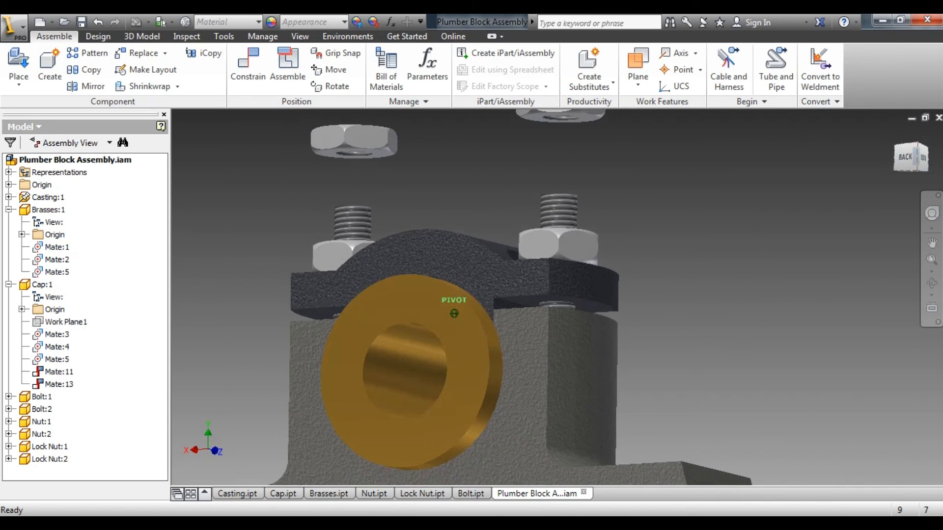
{"action": "left_click", "coordinate": [257, 69]}
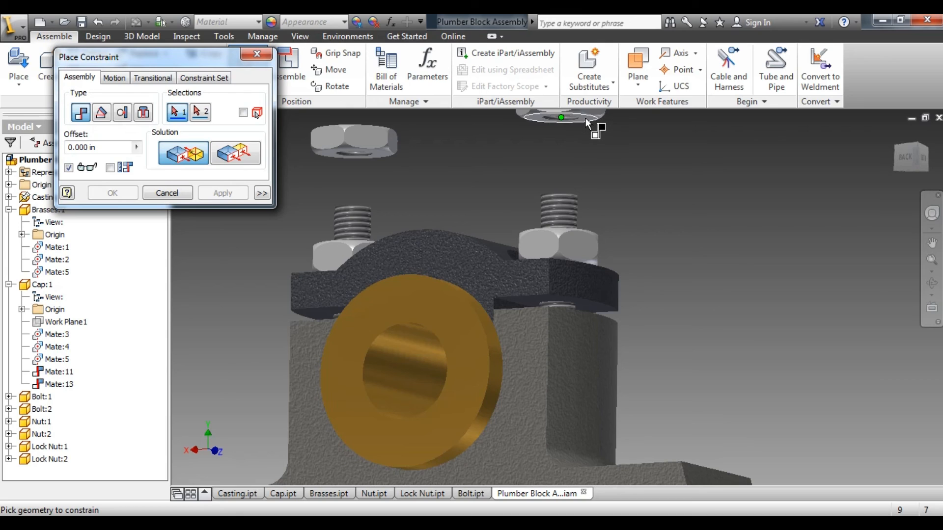
{"action": "left_click", "coordinate": [584, 117]}
{"action": "scroll", "coordinate": [583, 118], "scroll_direction": "up", "scroll_amount": 4}
{"action": "scroll", "coordinate": [578, 127], "scroll_direction": "down", "scroll_amount": 5}
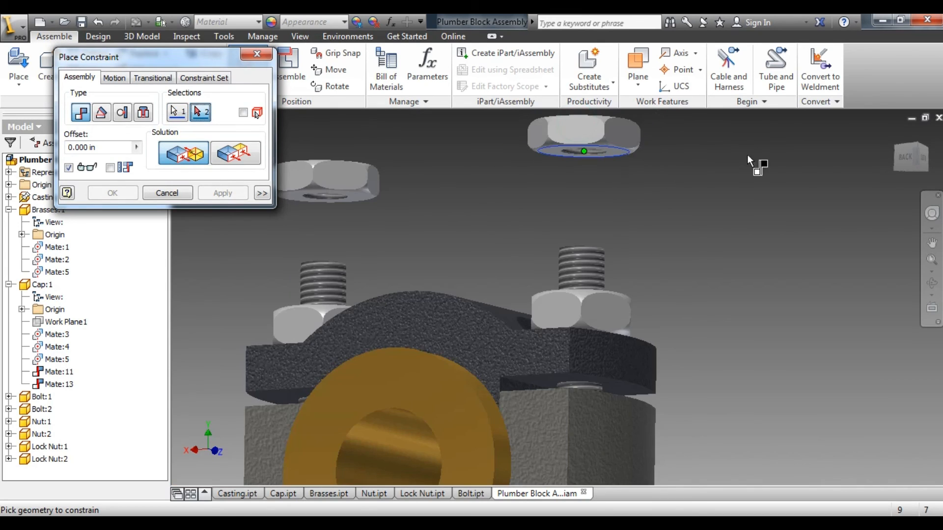
{"action": "left_click", "coordinate": [913, 158]}
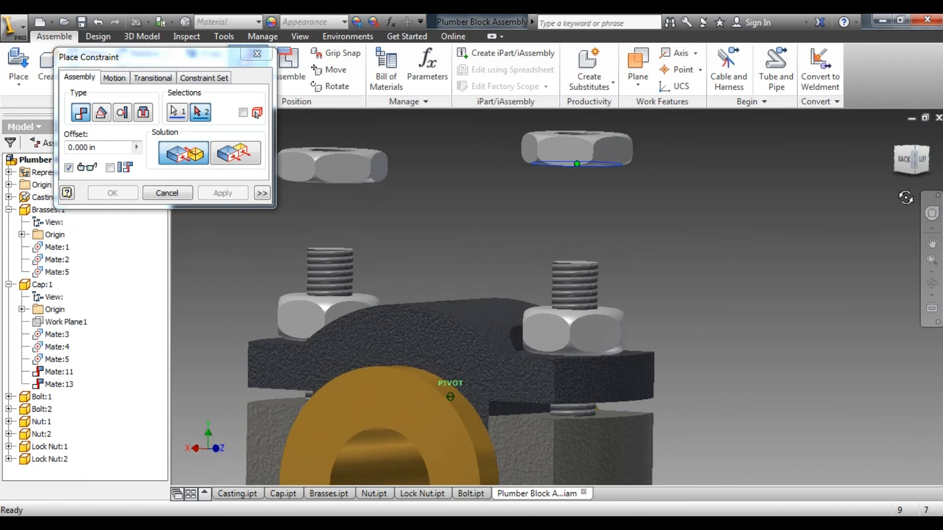
{"action": "left_click", "coordinate": [588, 369]}
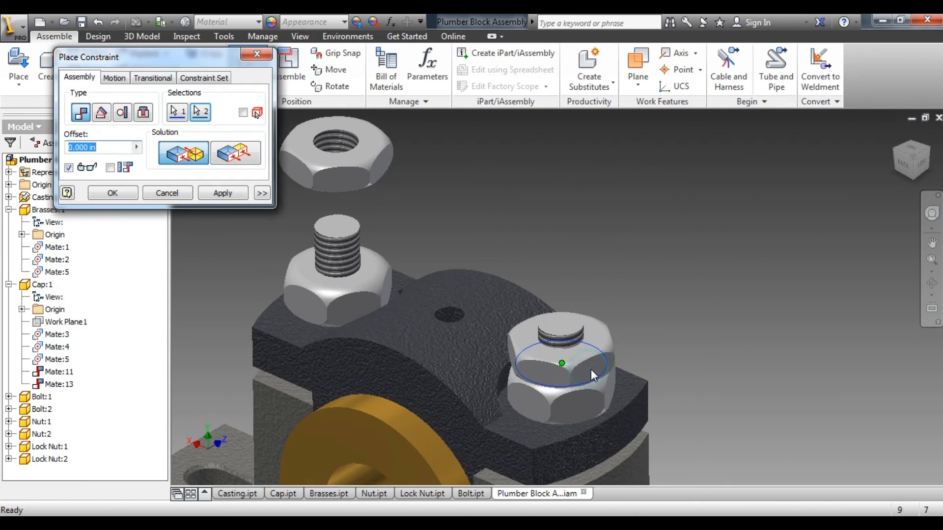
{"action": "left_click", "coordinate": [221, 192]}
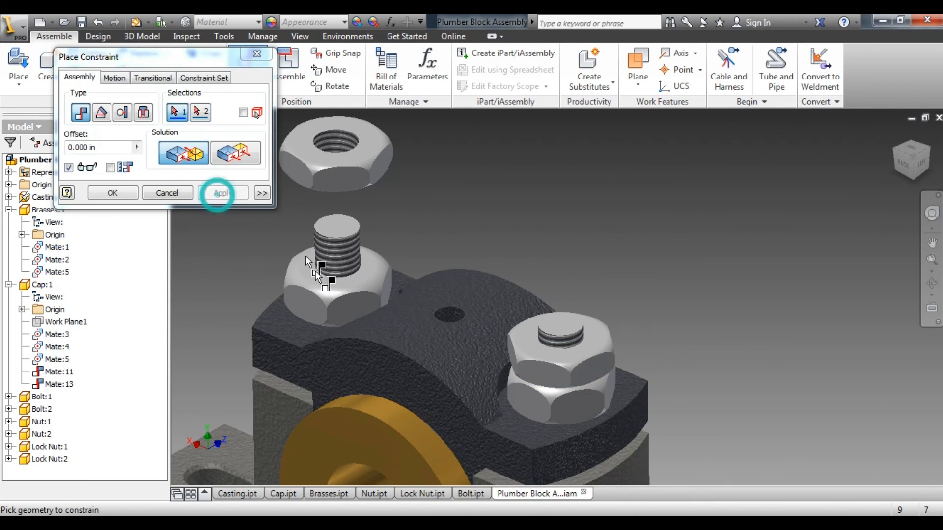
Mate the top face of the nut on the farther bolt to the second lock nut's underside with 0.000 in offset
{"action": "left_click", "coordinate": [344, 284]}
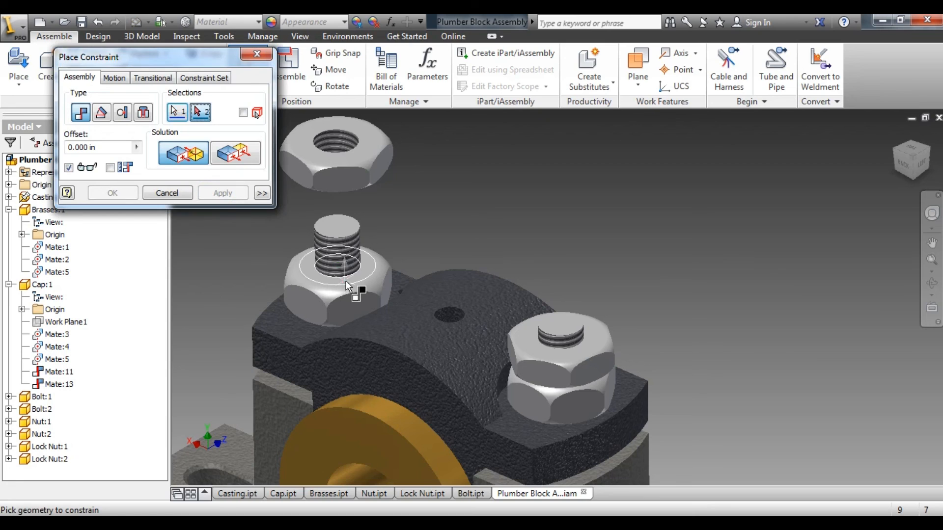
{"action": "left_click", "coordinate": [911, 162]}
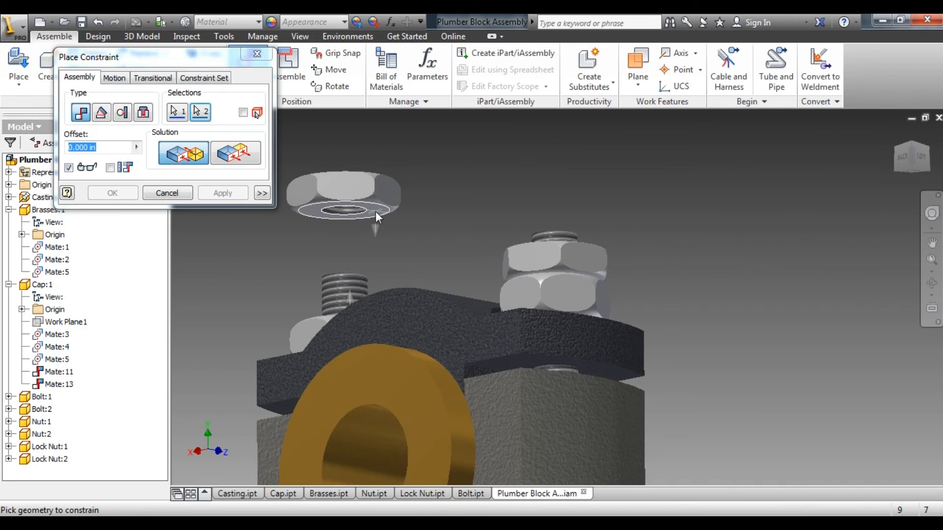
{"action": "left_click", "coordinate": [375, 211]}
{"action": "left_click", "coordinate": [239, 193]}
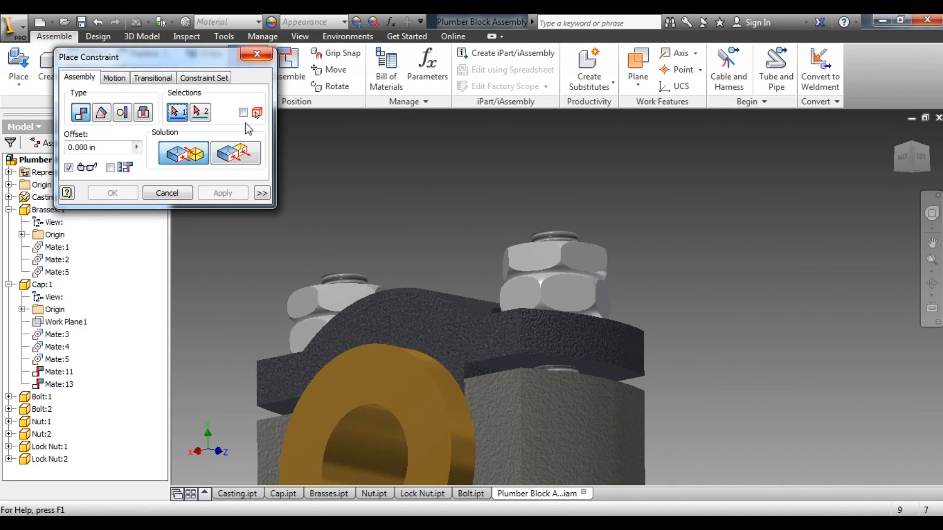
{"action": "left_click", "coordinate": [254, 55]}
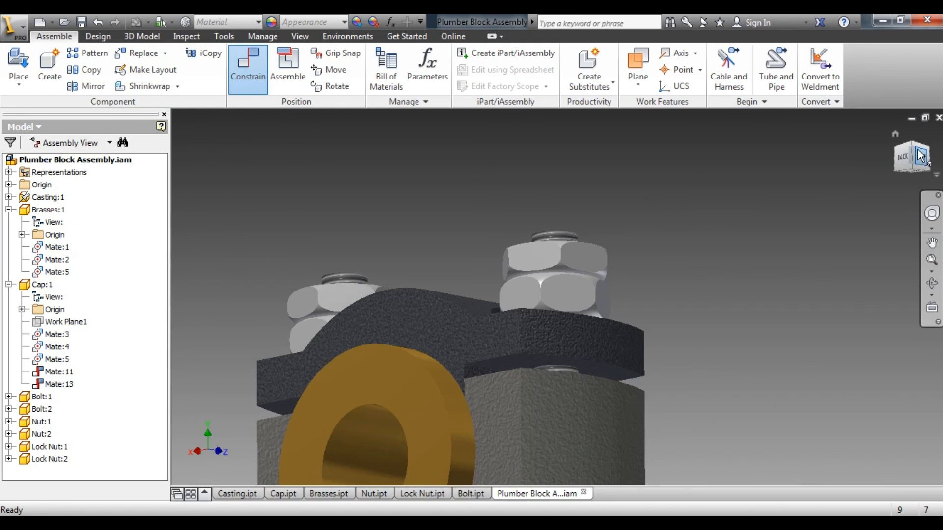
Save Plumber Block Assembly.iam together with all its changed dependent parts
{"action": "scroll", "coordinate": [769, 164], "scroll_direction": "down", "scroll_amount": 4}
{"action": "scroll", "coordinate": [760, 174], "scroll_direction": "up", "scroll_amount": 3}
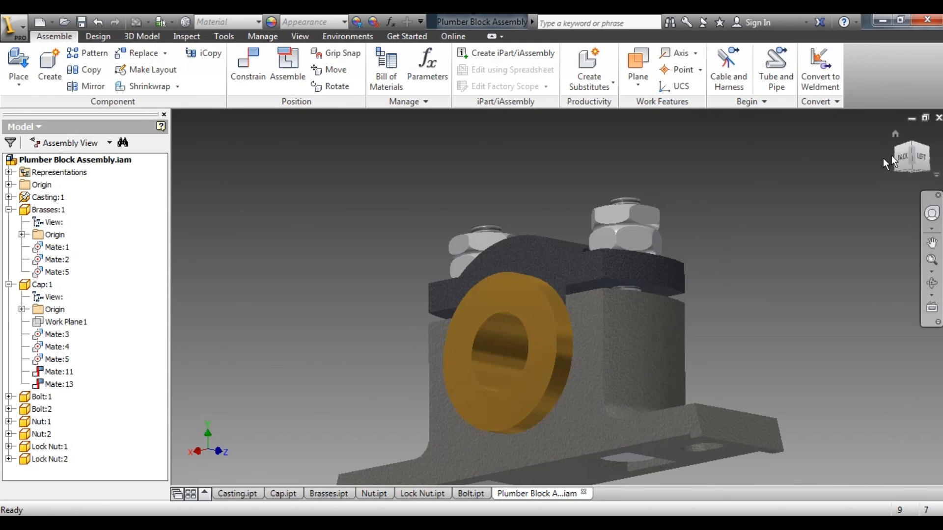
{"action": "left_click", "coordinate": [915, 148]}
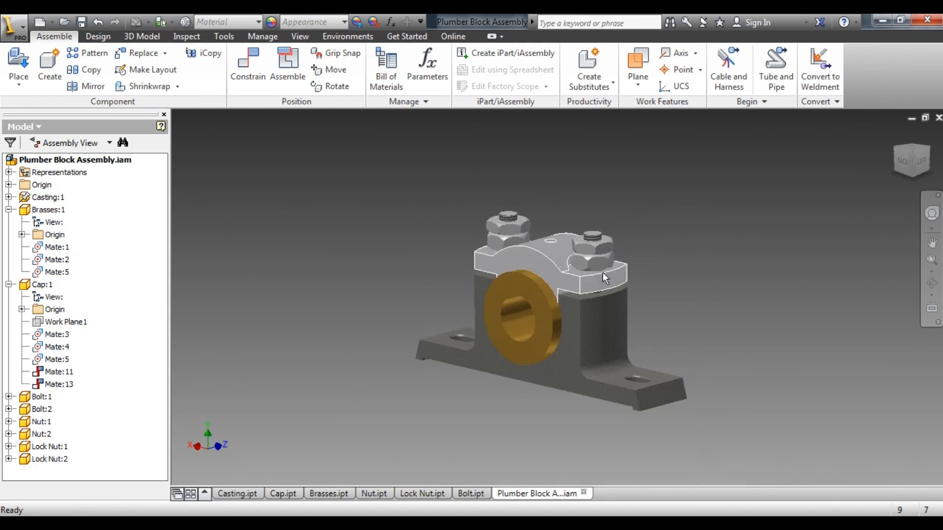
{"action": "left_click", "coordinate": [81, 21]}
{"action": "left_click", "coordinate": [544, 352]}
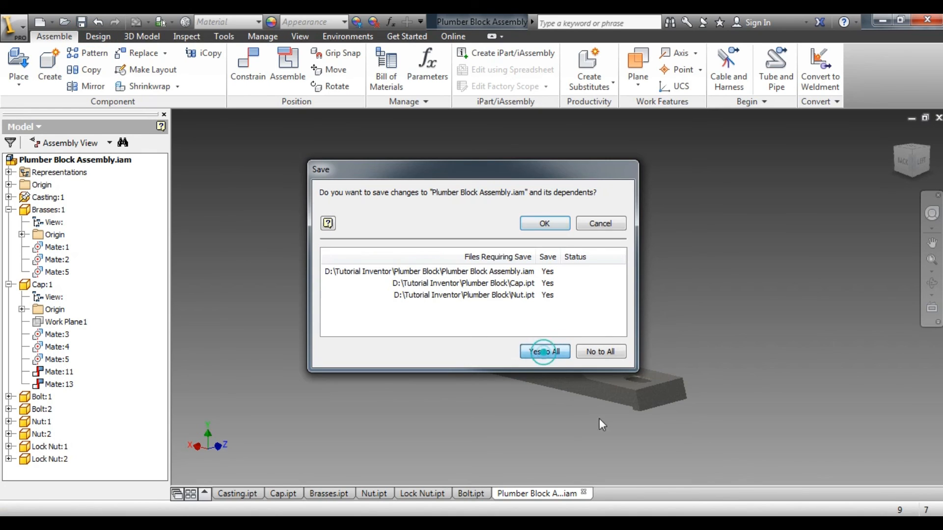
{"action": "left_click", "coordinate": [545, 224]}
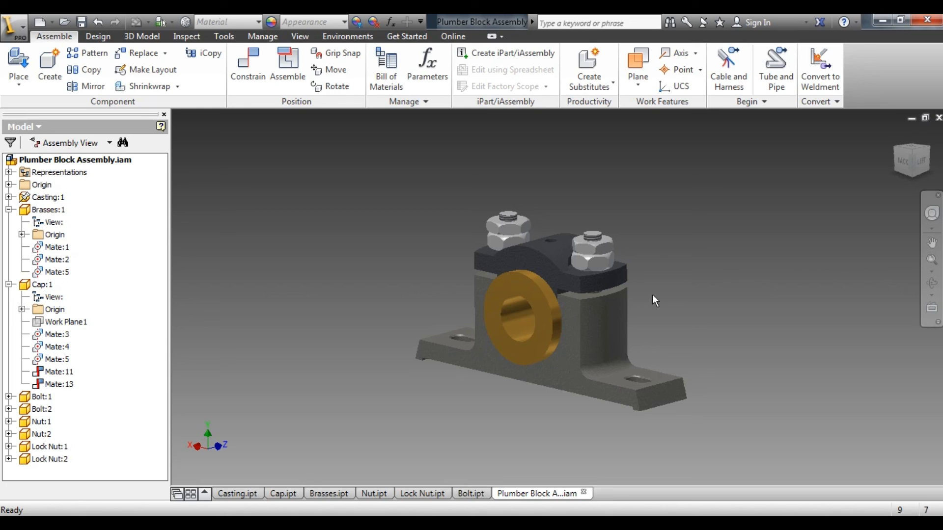
{"action": "scroll", "coordinate": [561, 290], "scroll_direction": "up", "scroll_amount": 3}
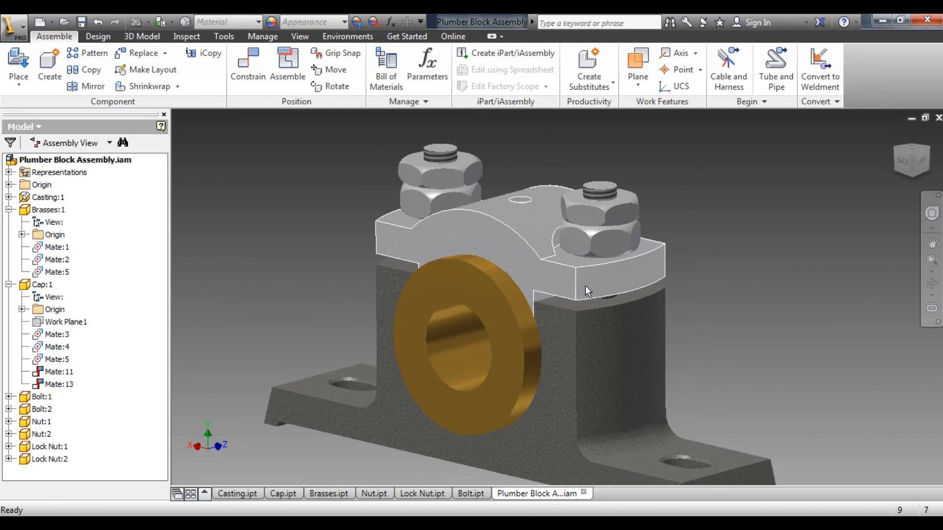
{"action": "left_click", "coordinate": [585, 284]}
{"action": "left_click", "coordinate": [696, 281]}
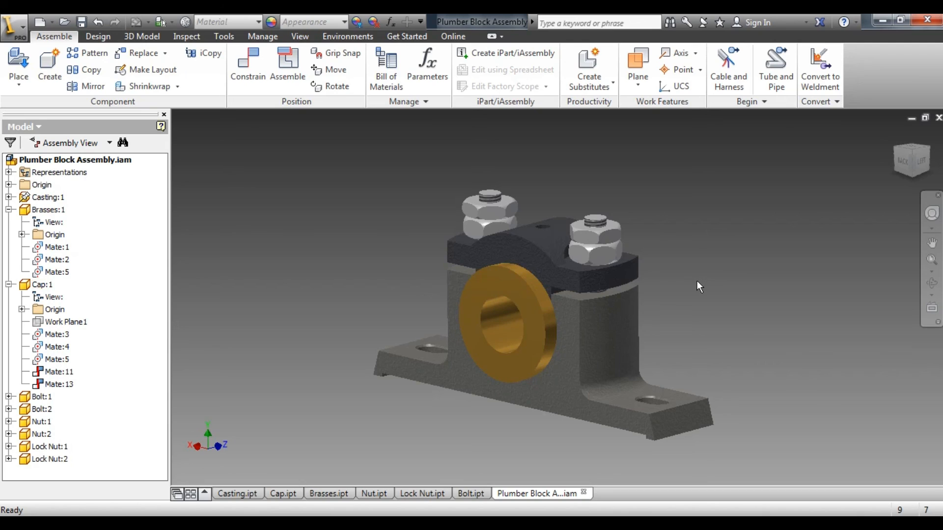